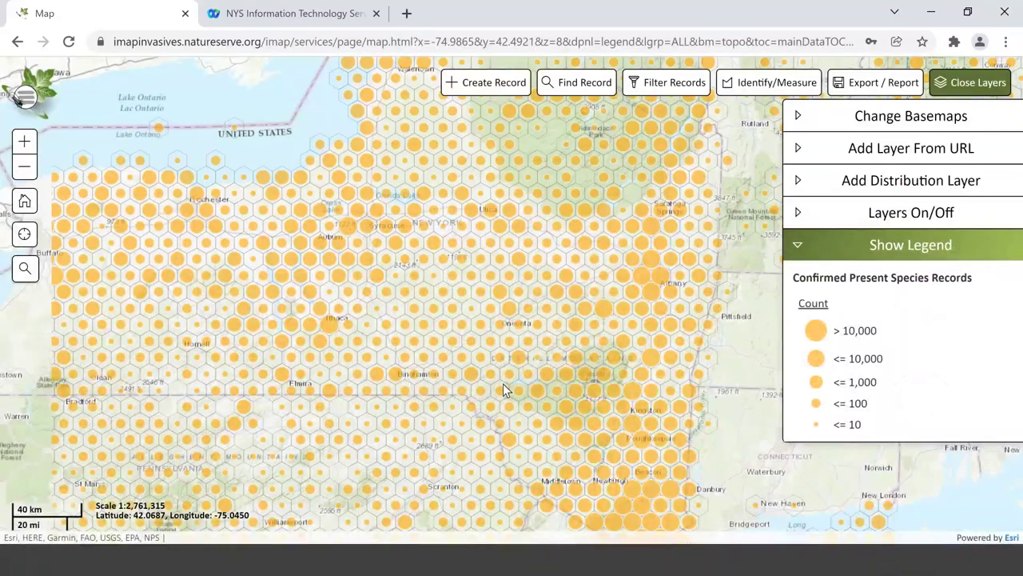
- Zoom the species map to frame Syracuse, Cortland and Cazenovia in central New York
scroll(503, 383, down, 1)
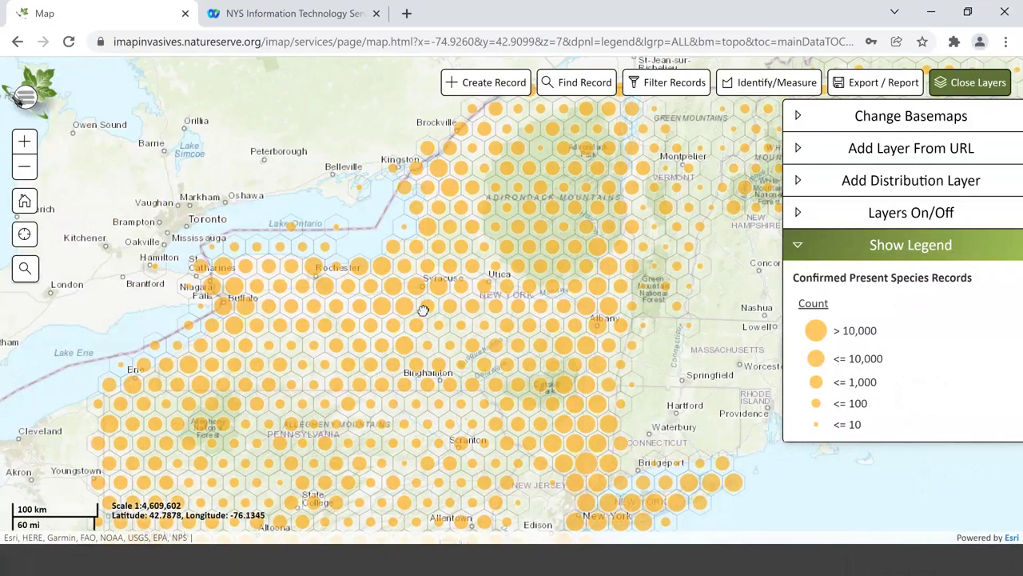
scroll(423, 310, up, 1)
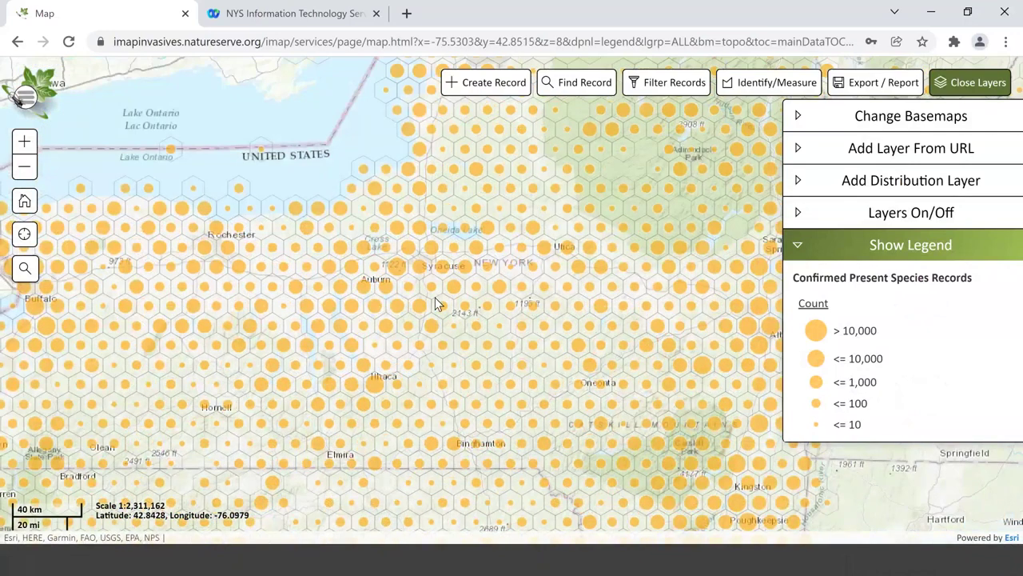
scroll(408, 291, up, 3)
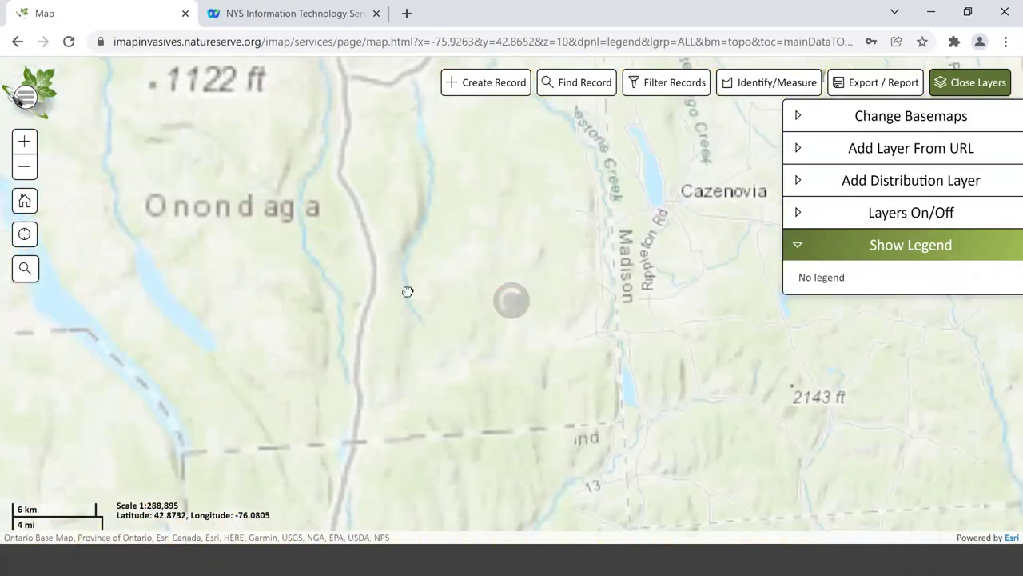
scroll(408, 291, down, 1)
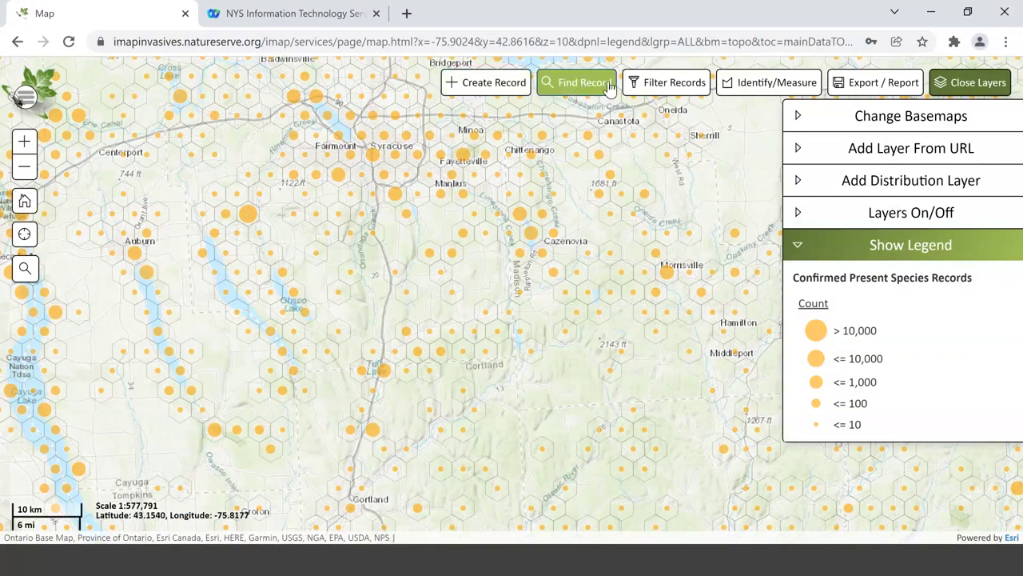
- Filter records to species Pale Swallowwort with Presence option Has Photo: Yes, and apply
click(641, 87)
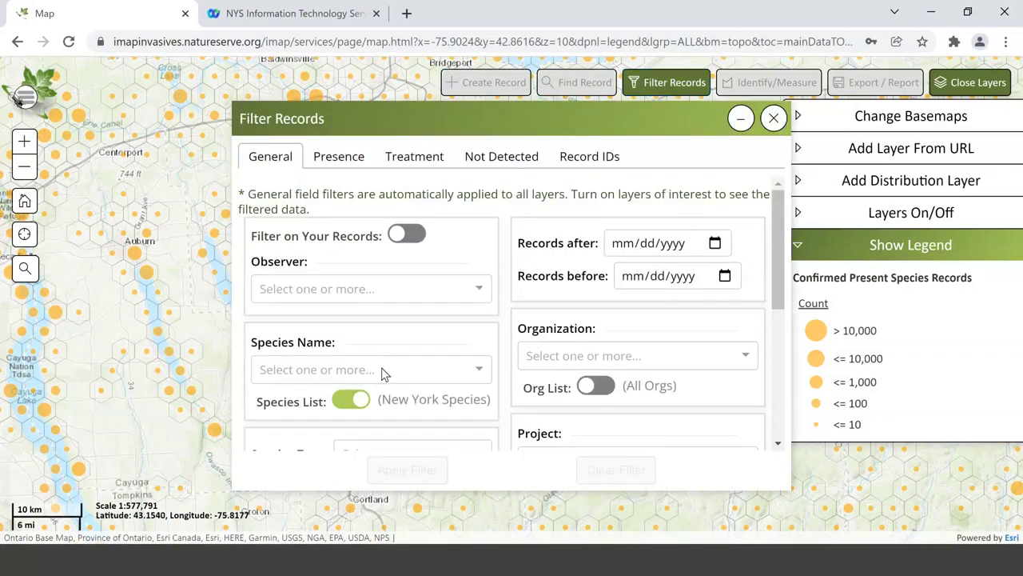
click(338, 371)
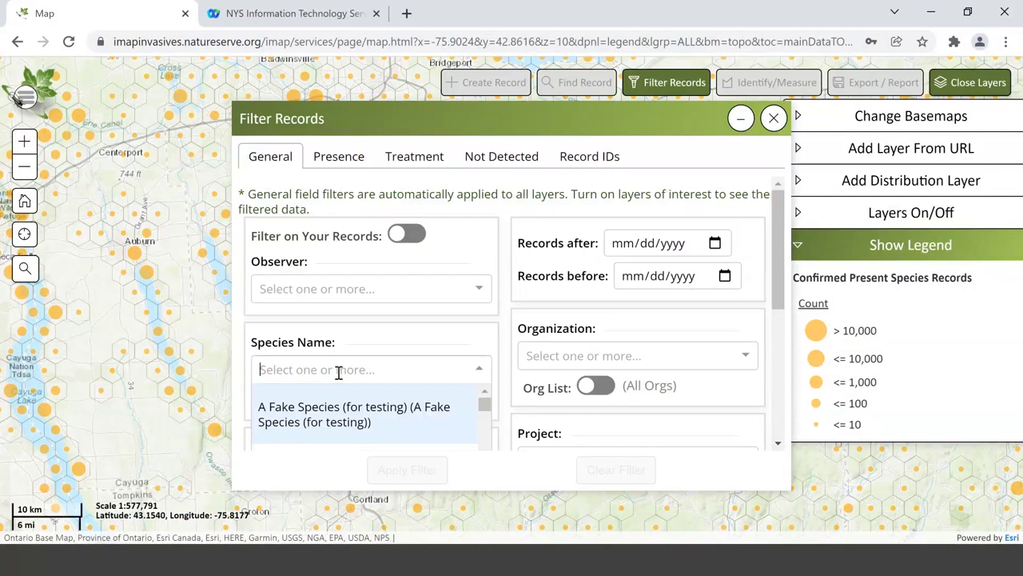
text(pale swa)
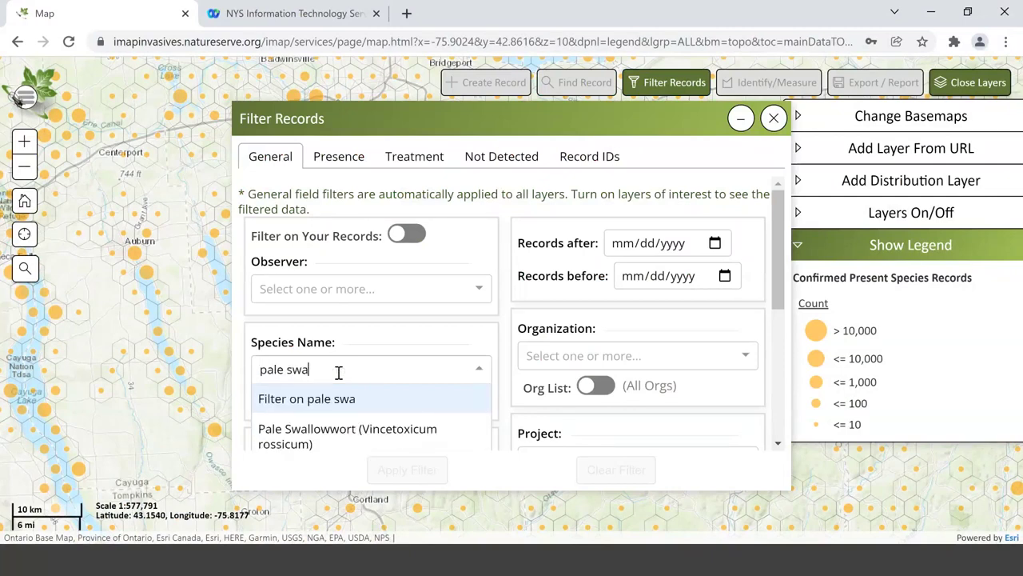
click(344, 436)
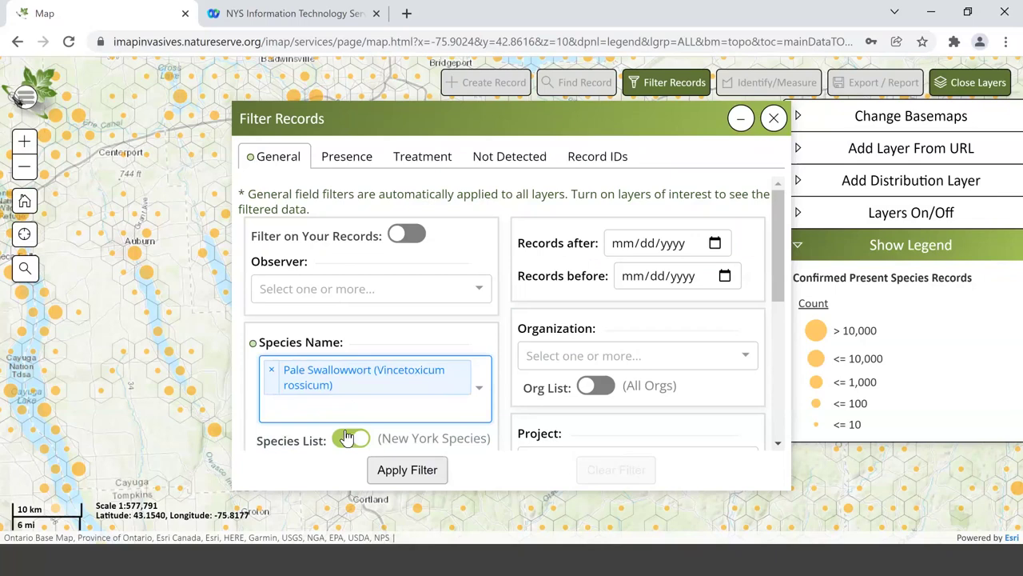
click(356, 164)
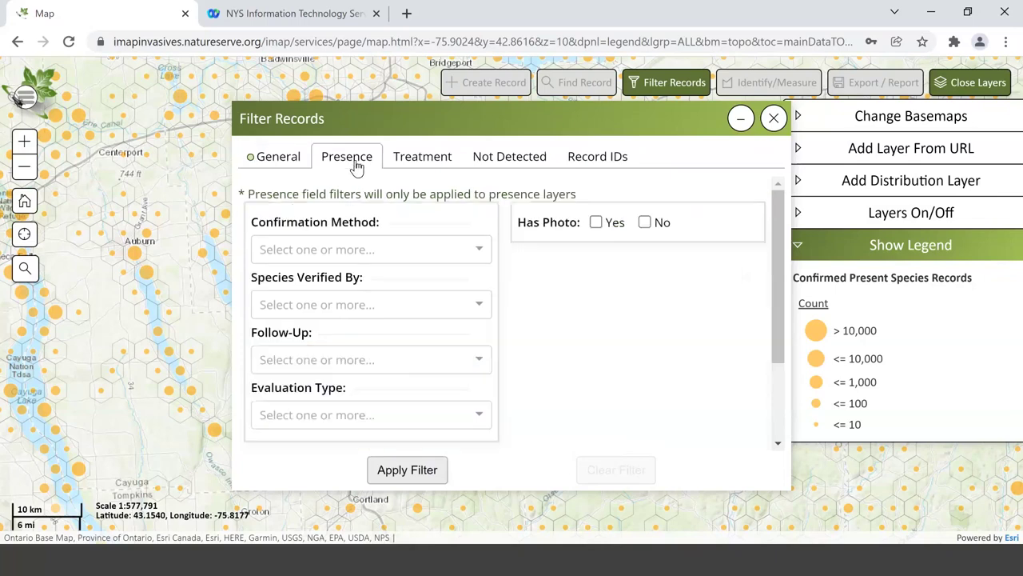
click(595, 224)
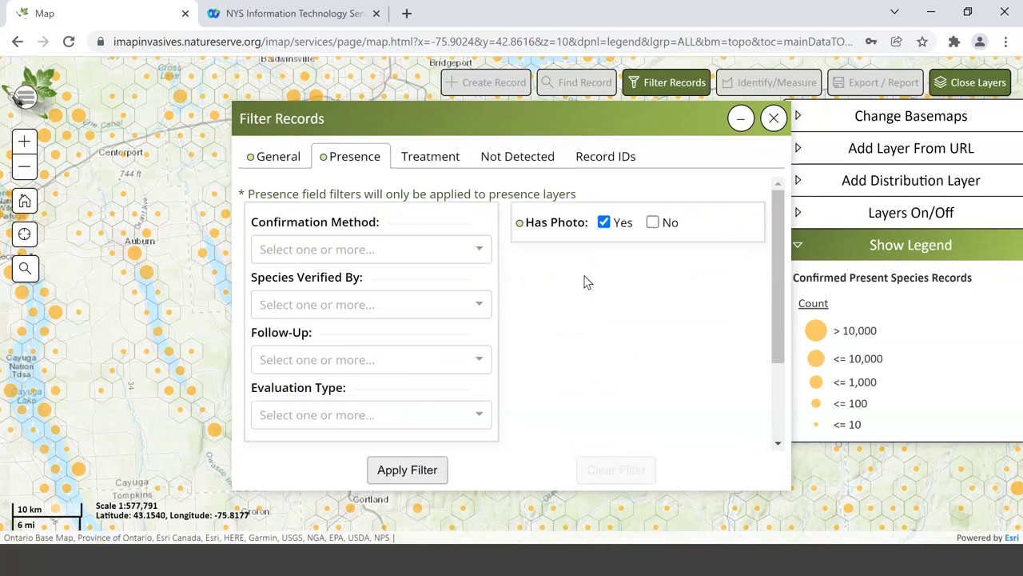
click(394, 475)
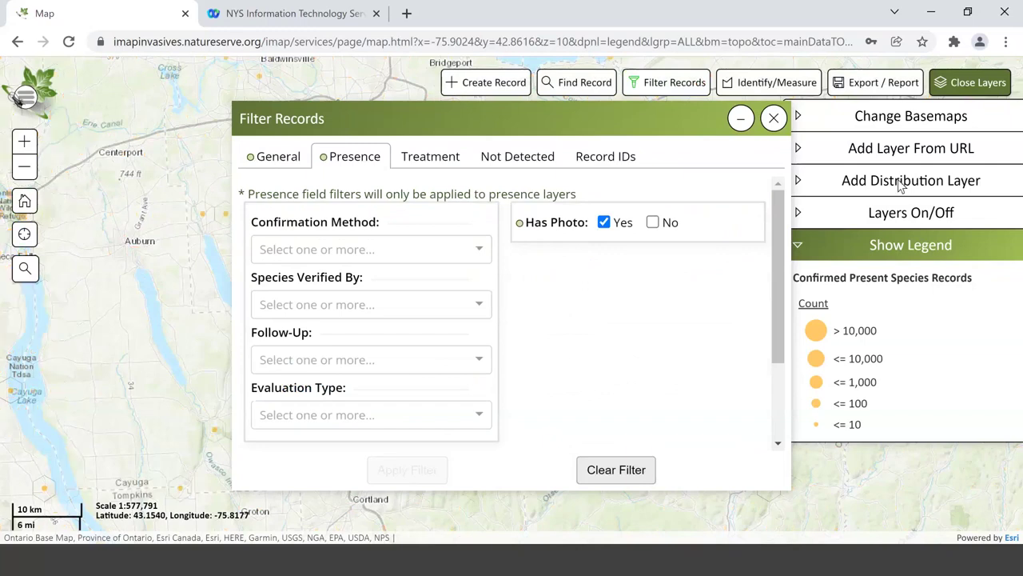
- Turn on Unconfirmed Present Species, turn off Confirmed Present Species, and close the filter window
click(867, 214)
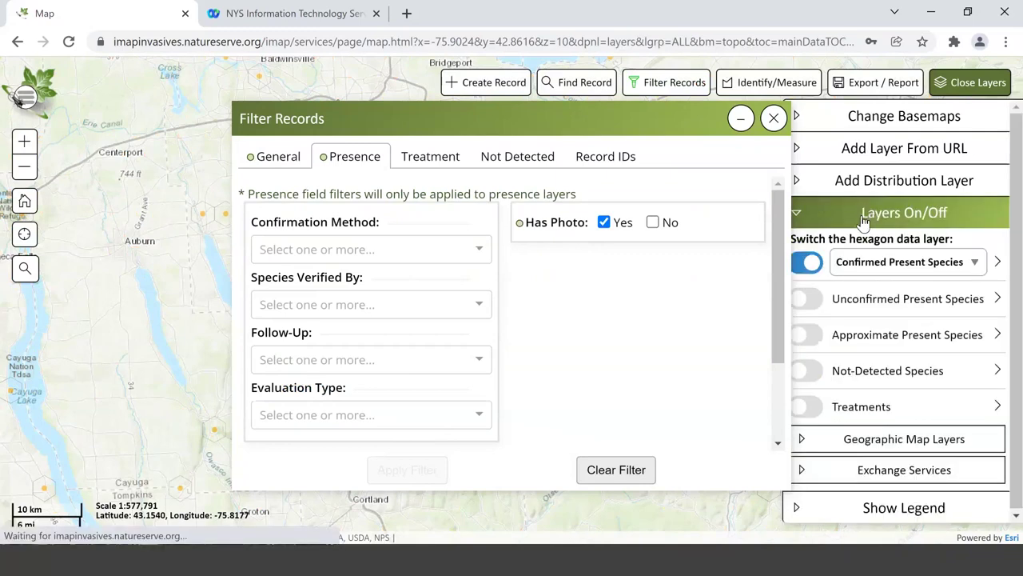
click(807, 302)
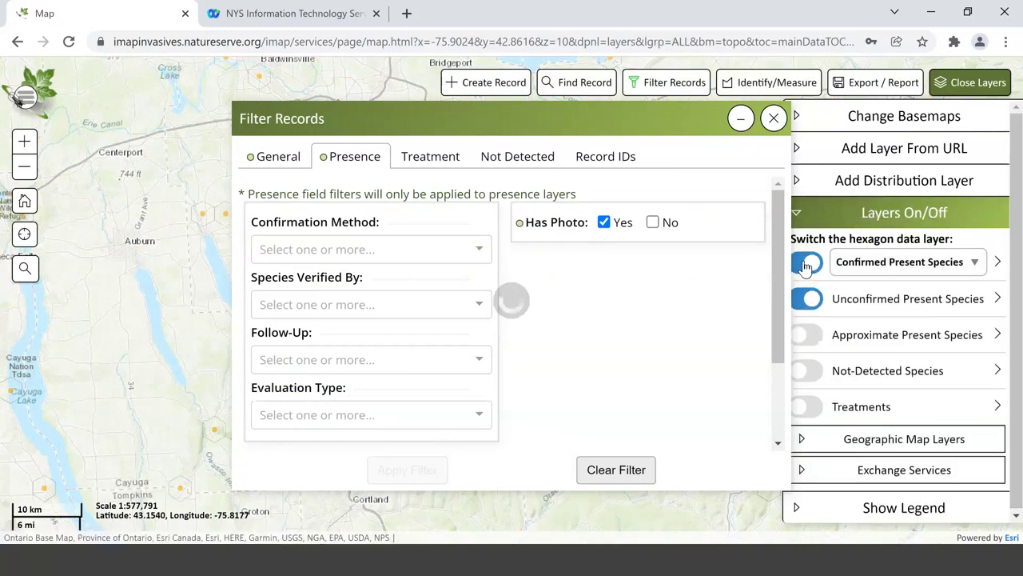
click(805, 264)
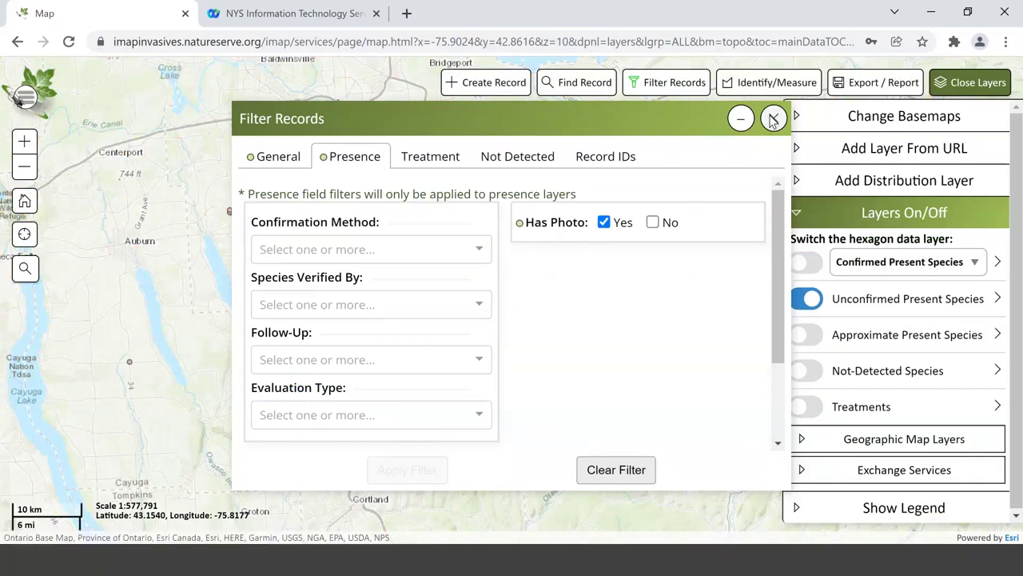
click(772, 118)
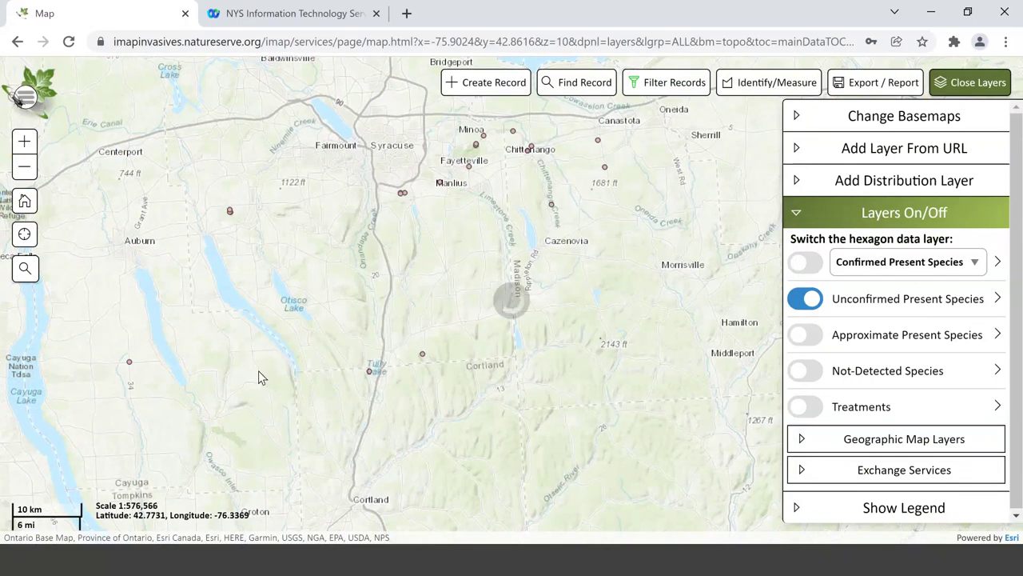
scroll(258, 370, up, 1)
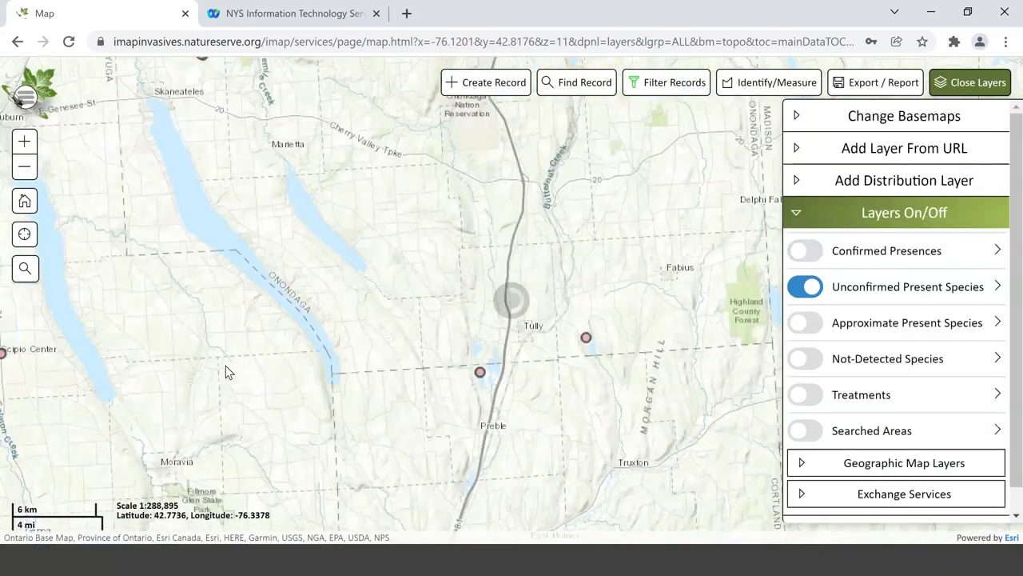
scroll(226, 373, down, 1)
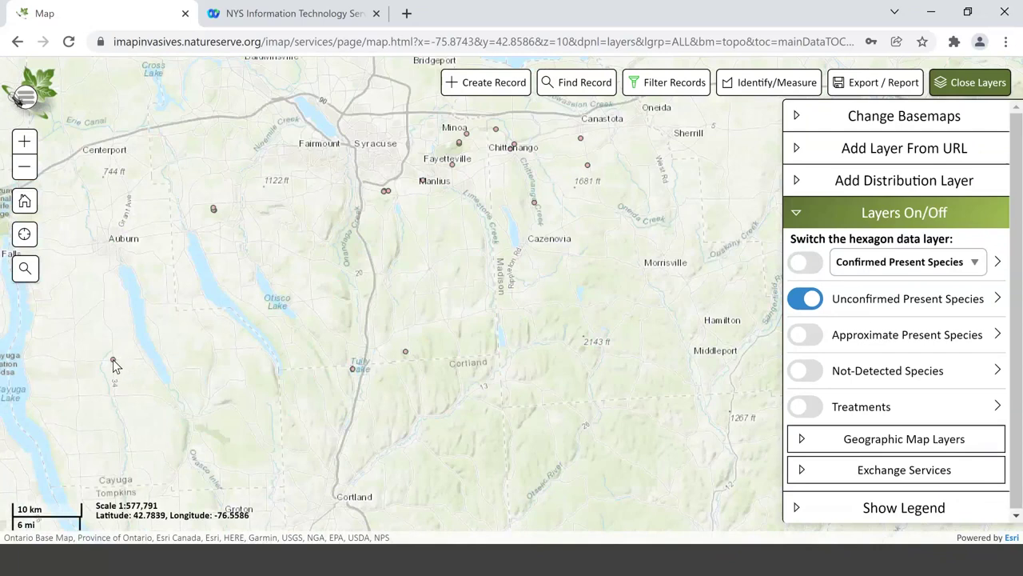
- Identify the record marker south of Auburn and open the details of presence record 528487
click(113, 364)
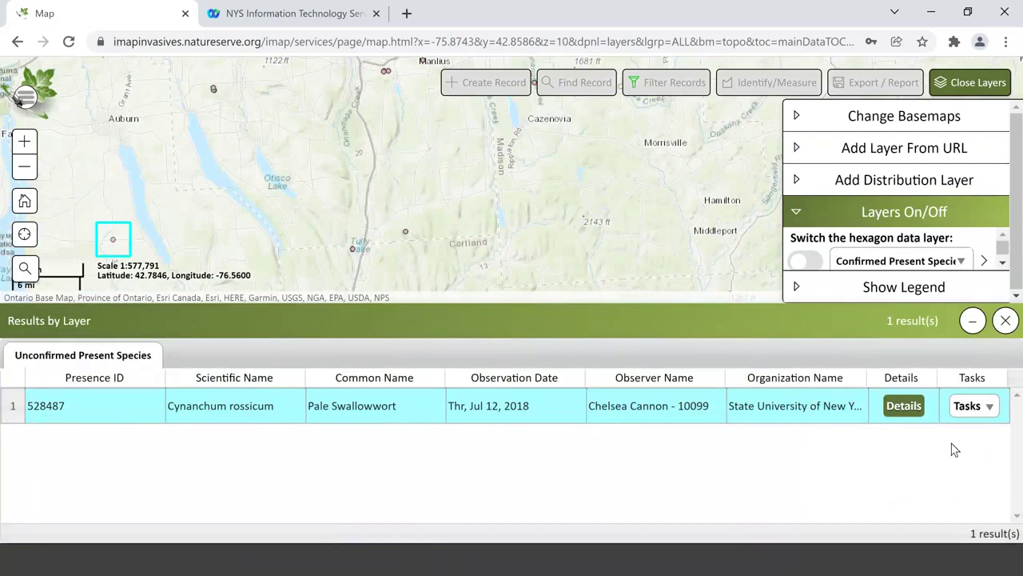
click(889, 408)
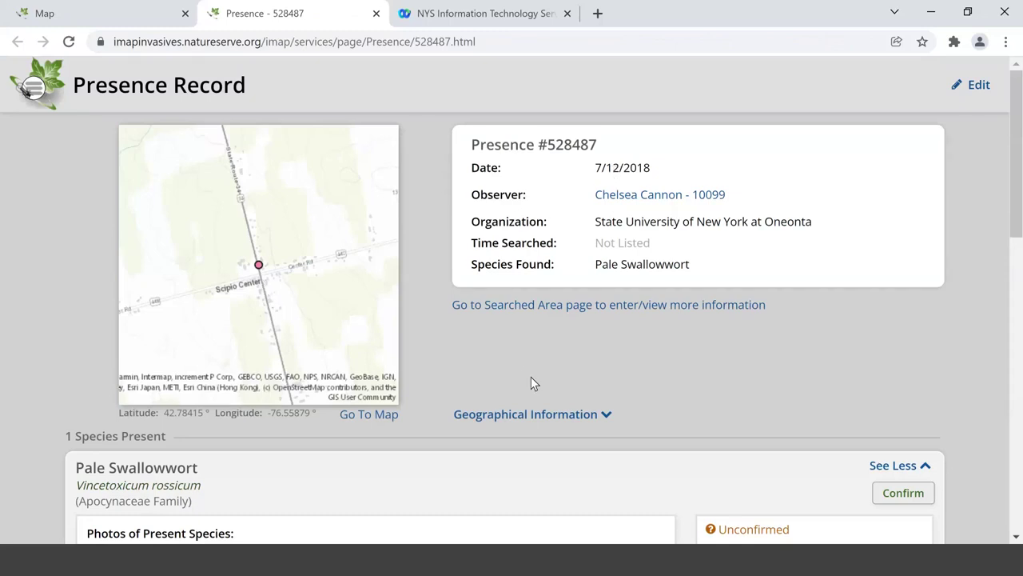
- Open the Pale Swallowwort photo from record 528487 in its own tab
scroll(531, 376, down, 4)
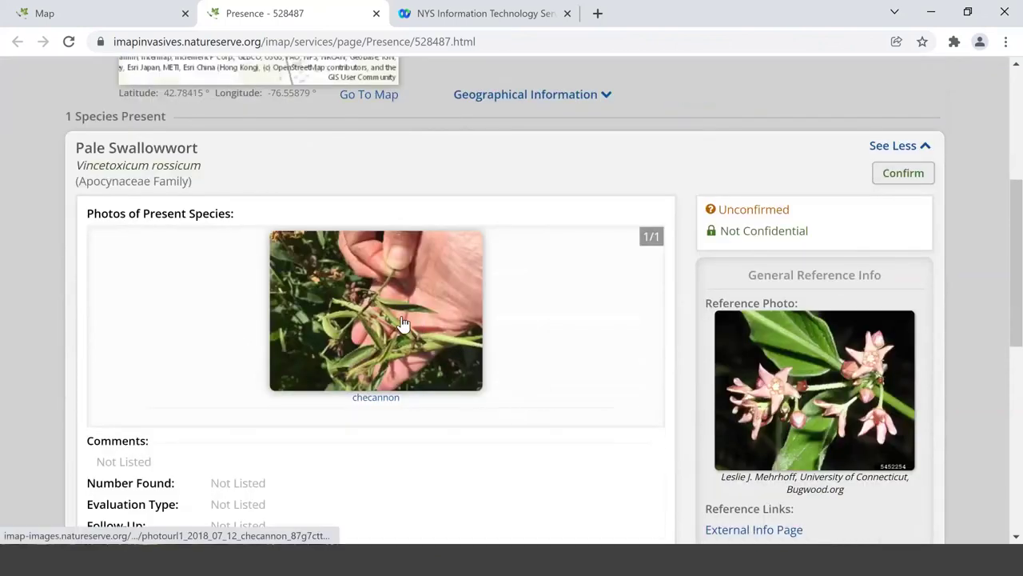
click(401, 315)
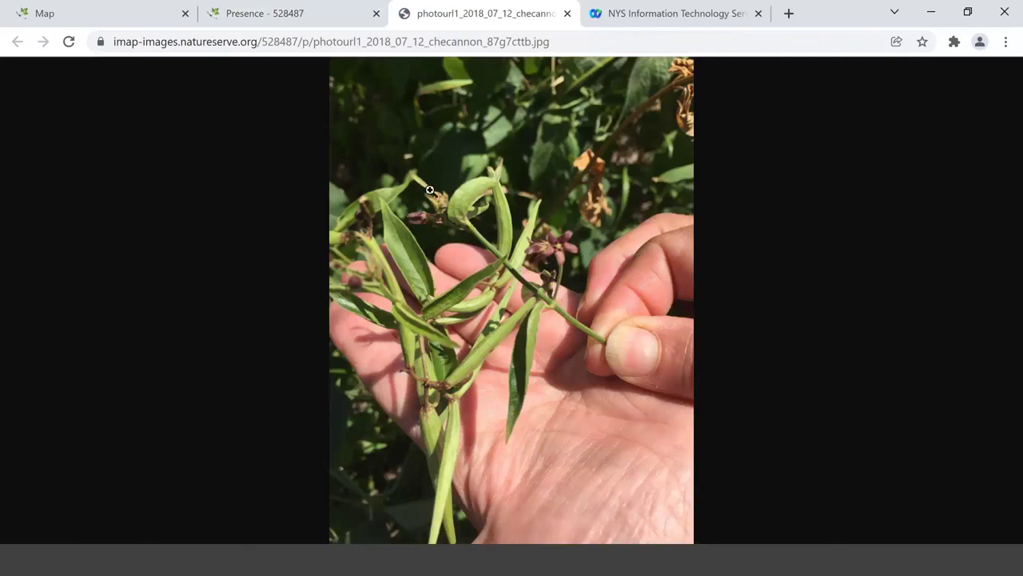
- View the plant photo at full resolution, then return to the Presence - 528487 page
click(500, 126)
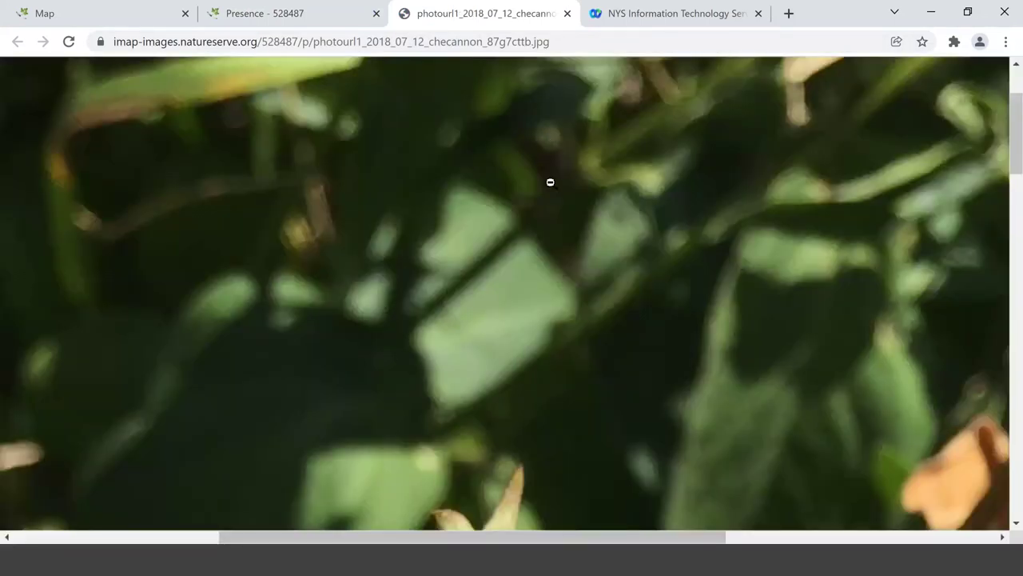
scroll(550, 182, down, 5)
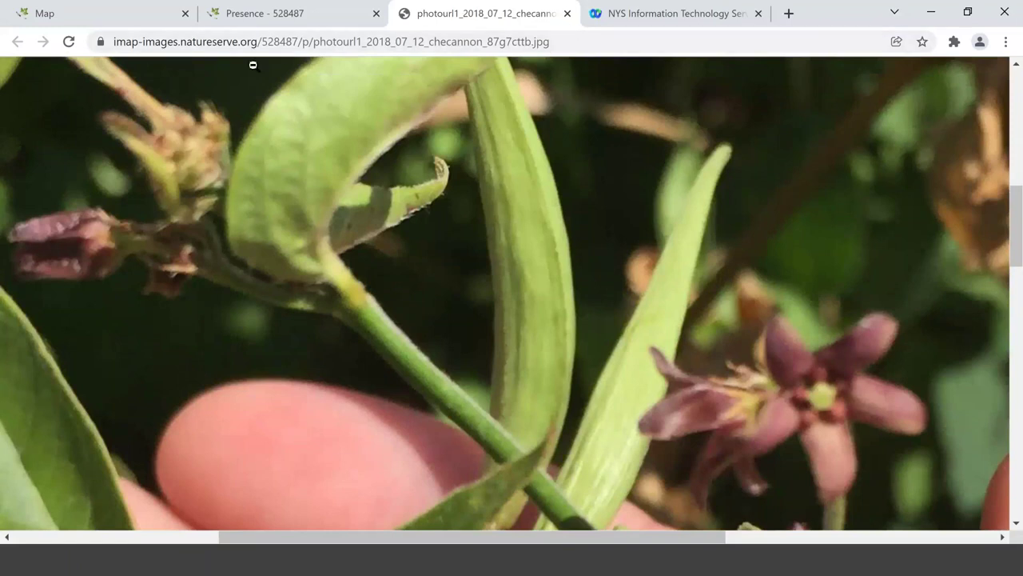
click(267, 19)
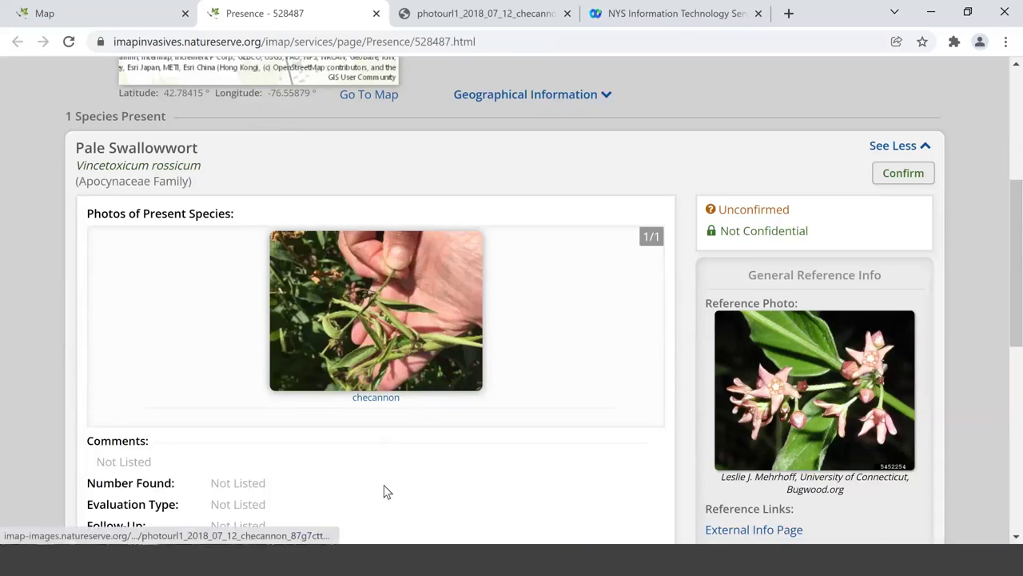
- Open the Pale Swallowwort confirmation dialog, then cancel it without making changes
scroll(384, 492, down, 6)
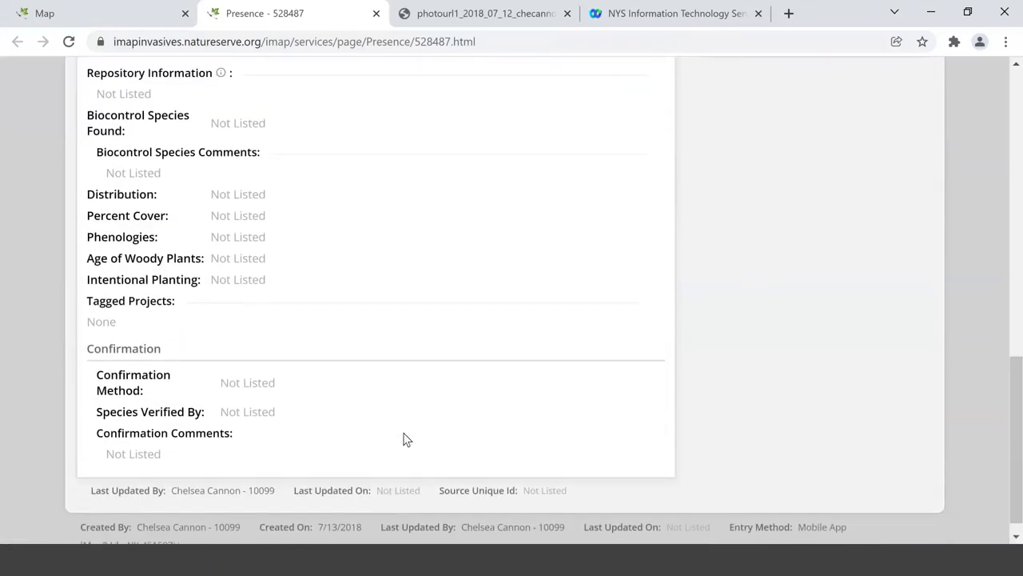
scroll(404, 439, up, 6)
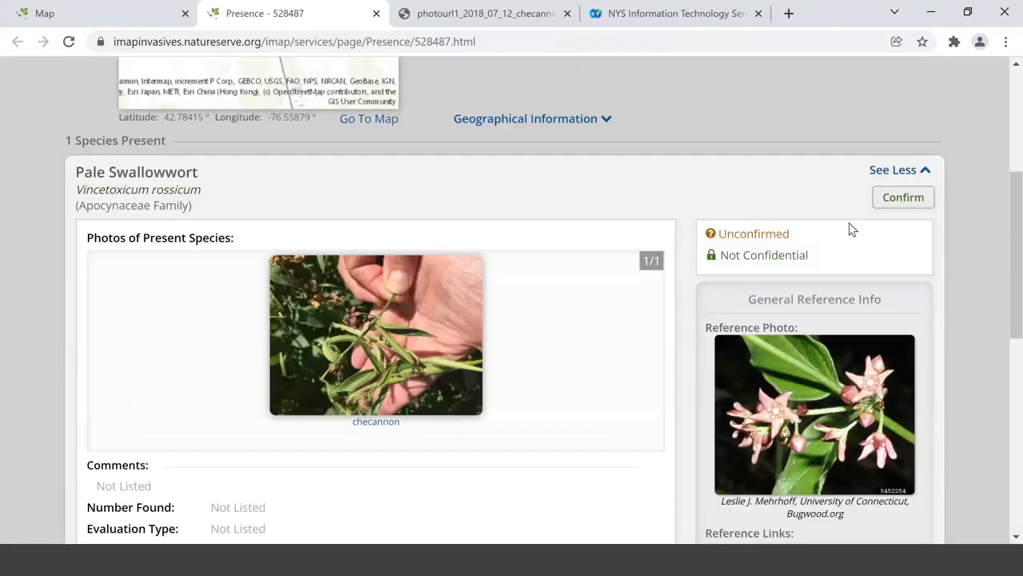
click(914, 199)
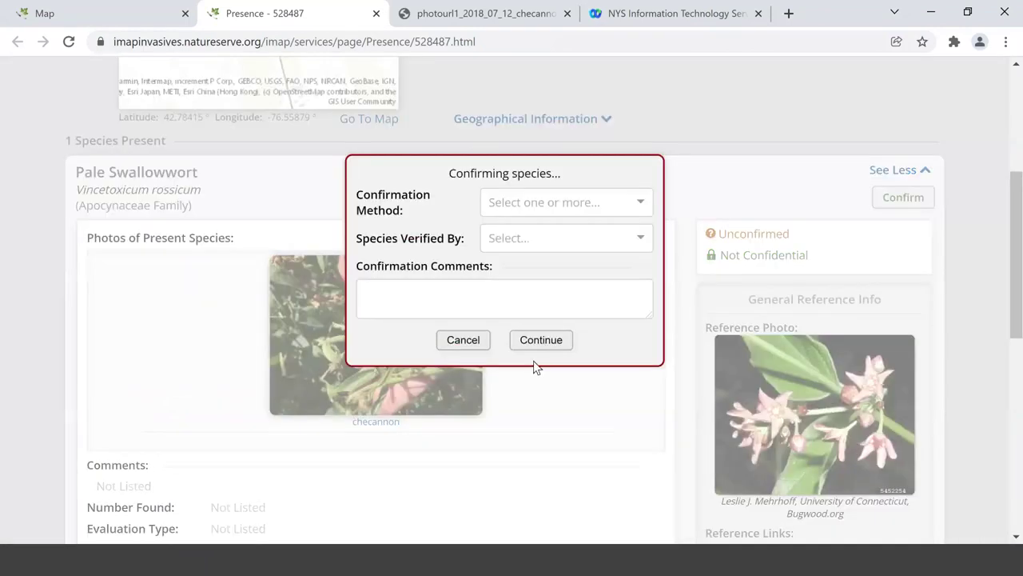
click(448, 339)
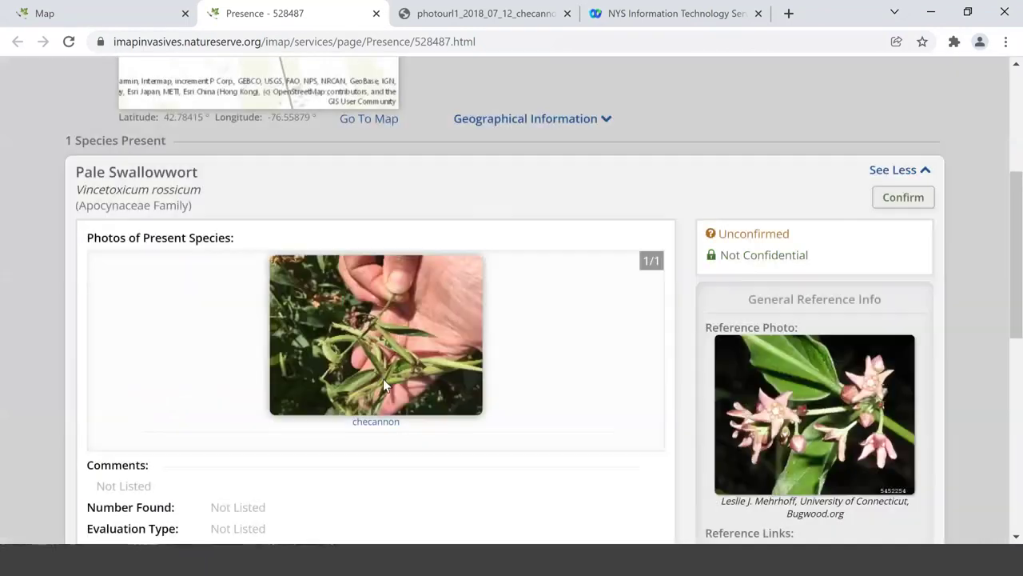
scroll(383, 382, down, 7)
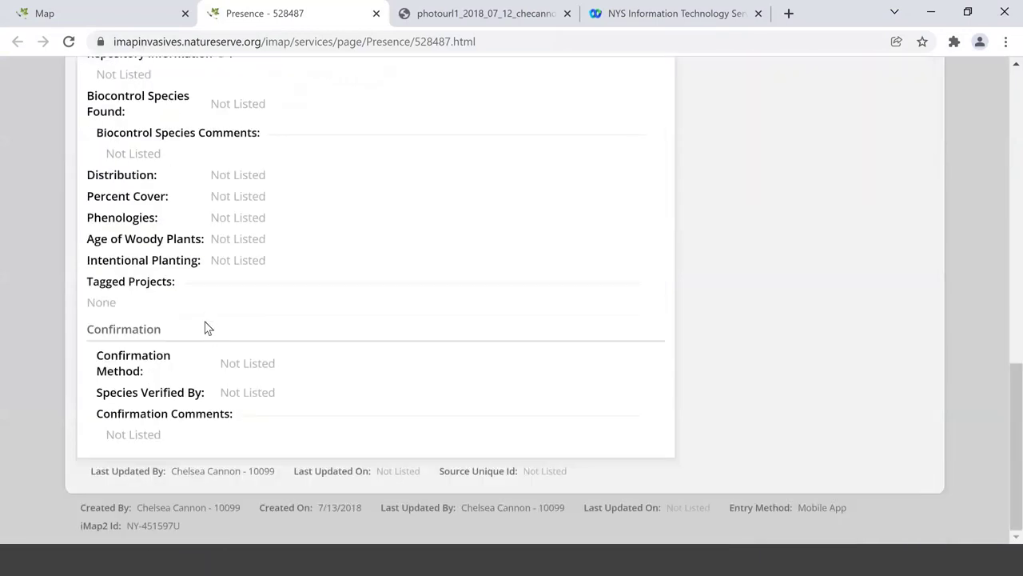
scroll(315, 336, up, 6)
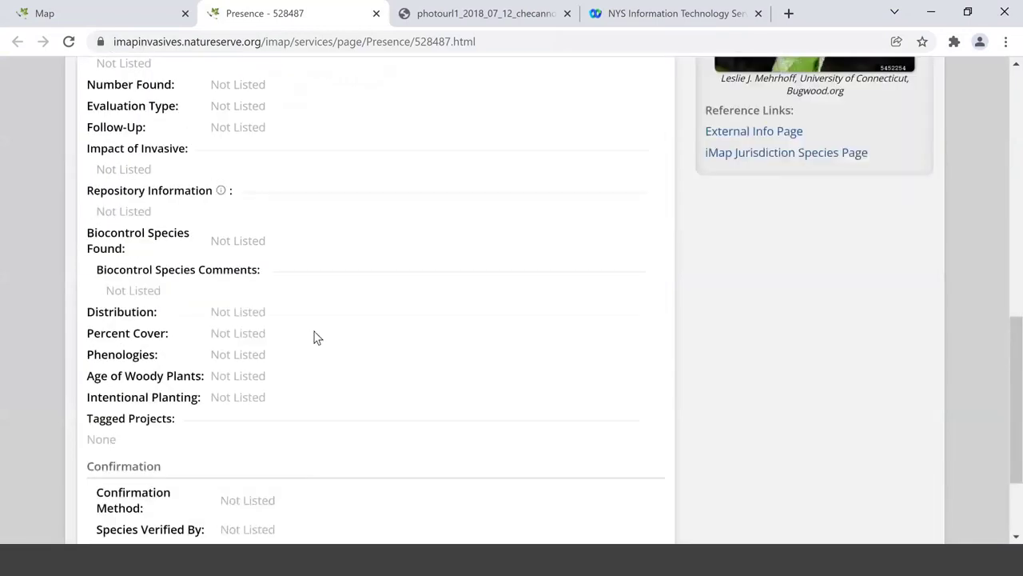
- Confirm Pale Swallowwort via Photo ID, commenting 'Flowers are pink-magenta' and selecting the verifier
click(896, 116)
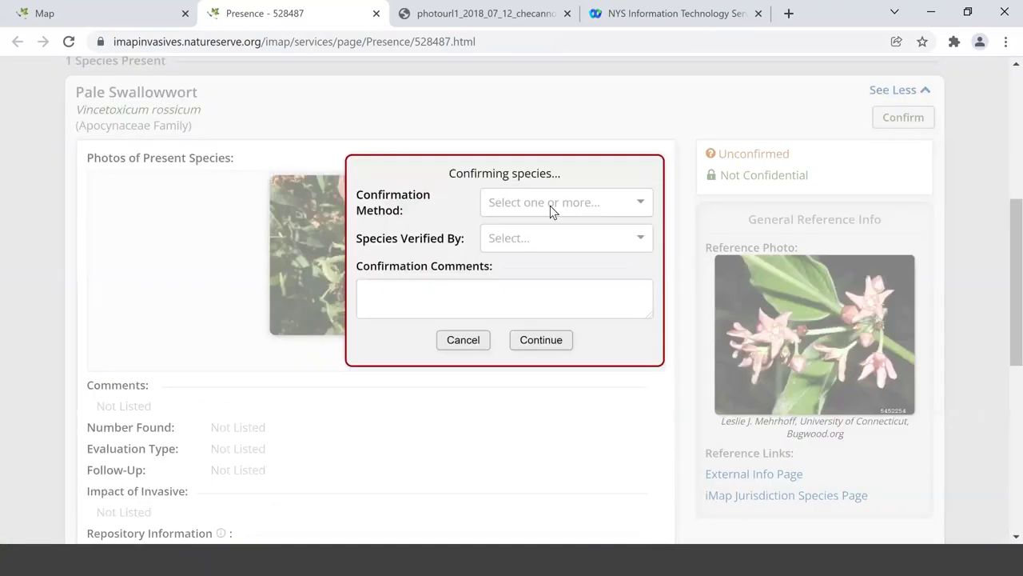
click(499, 293)
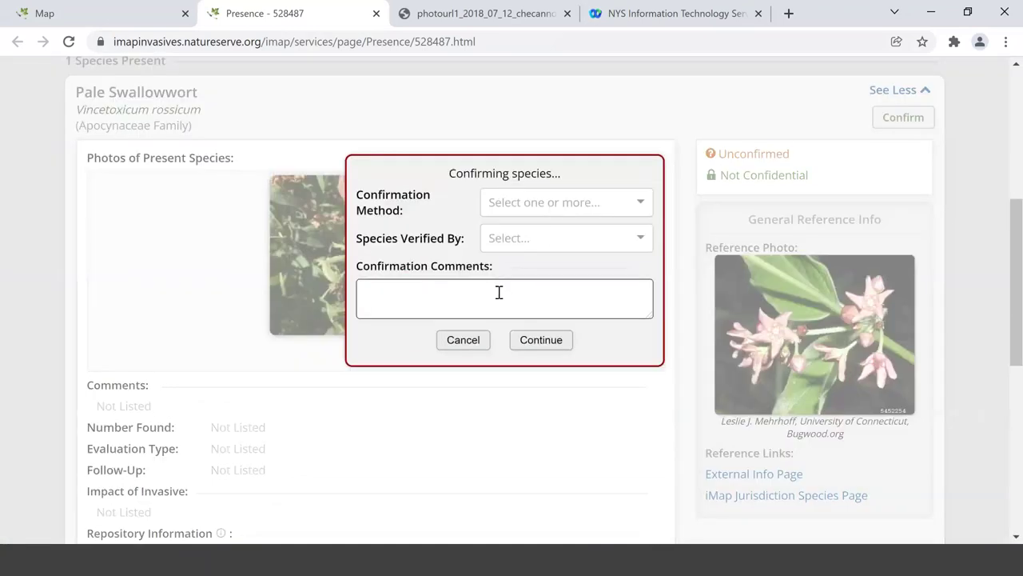
text(Flowers are pink-magenta)
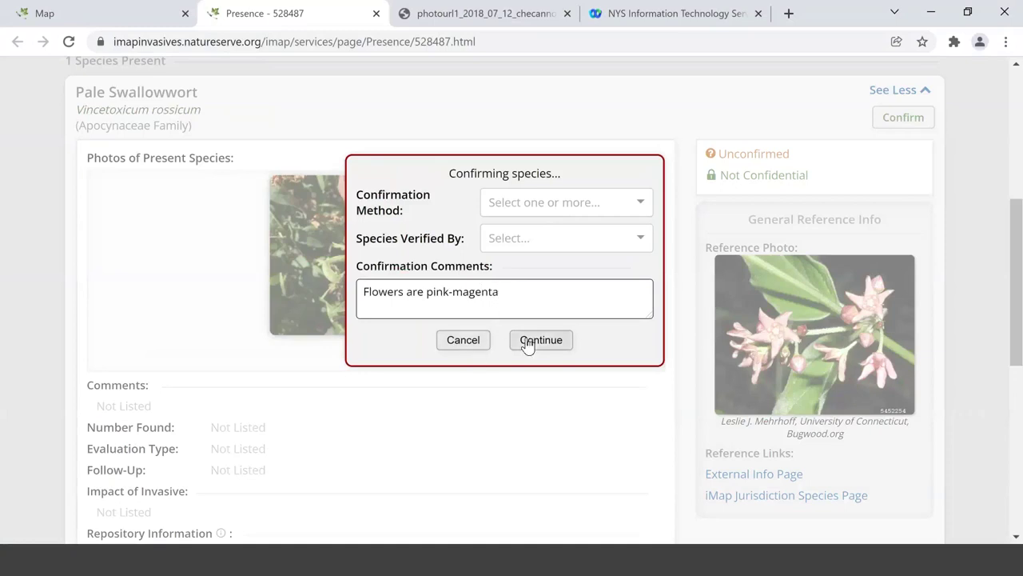
click(544, 203)
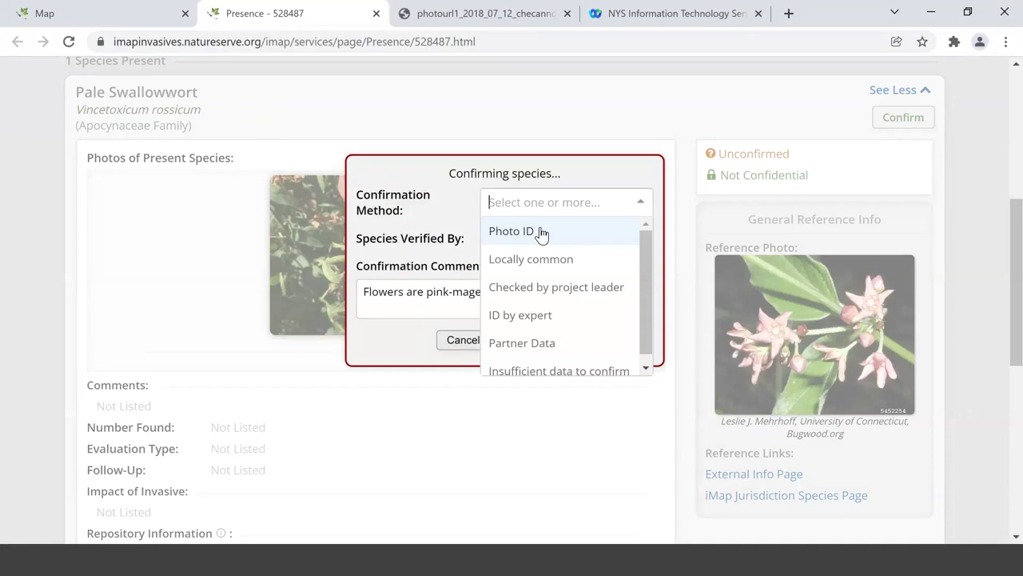
click(541, 232)
click(541, 233)
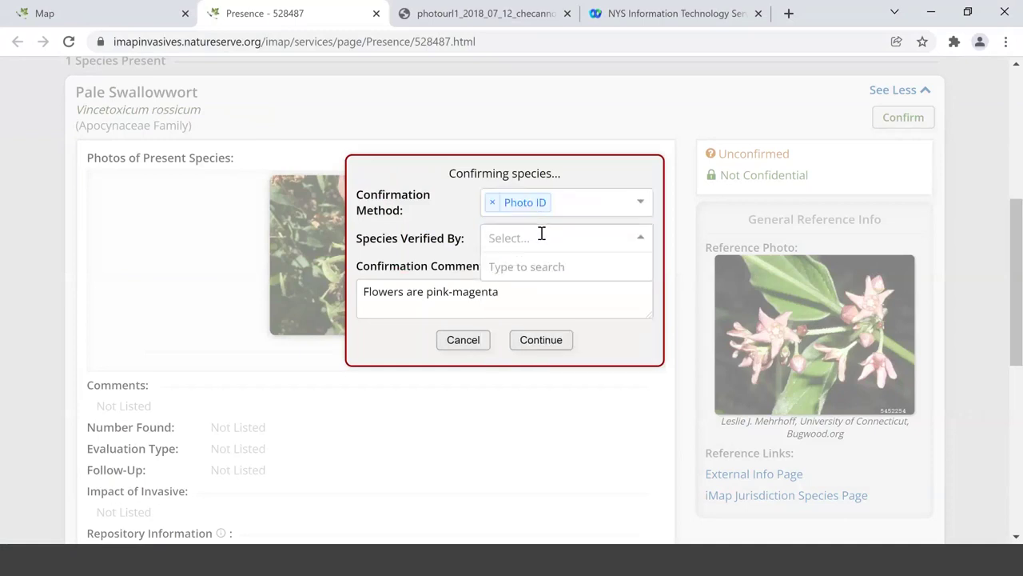
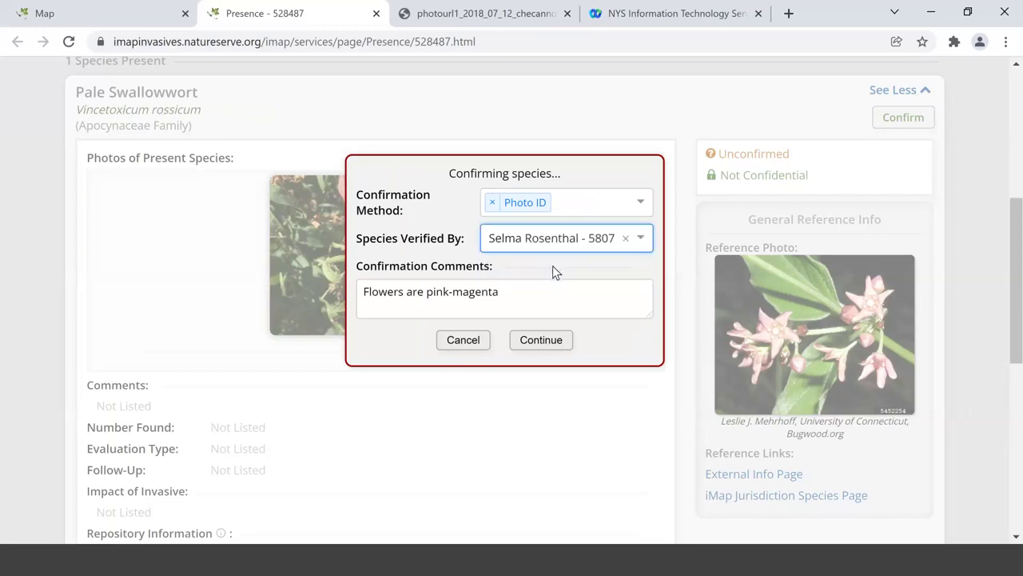
click(541, 339)
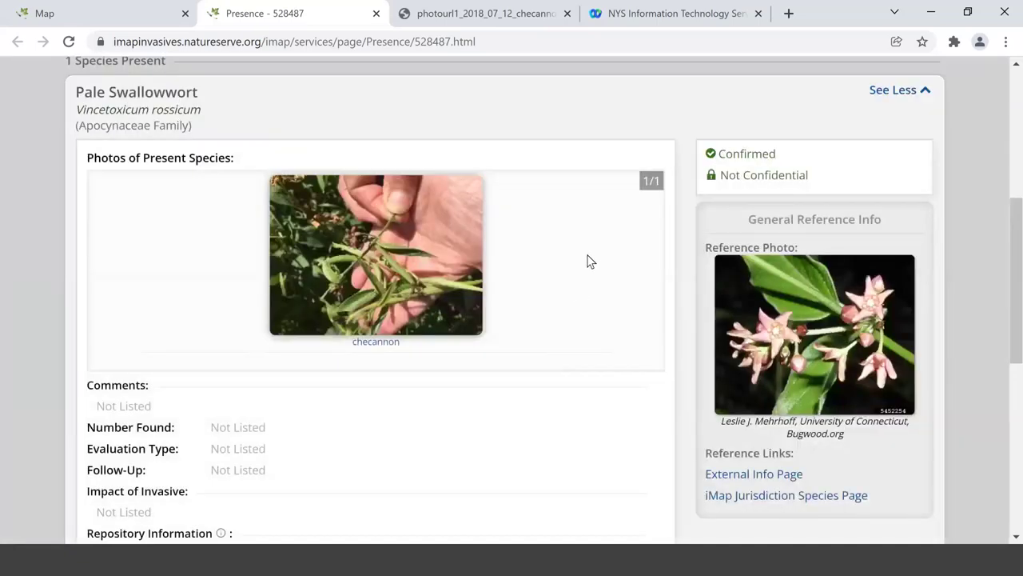
scroll(590, 261, up, 5)
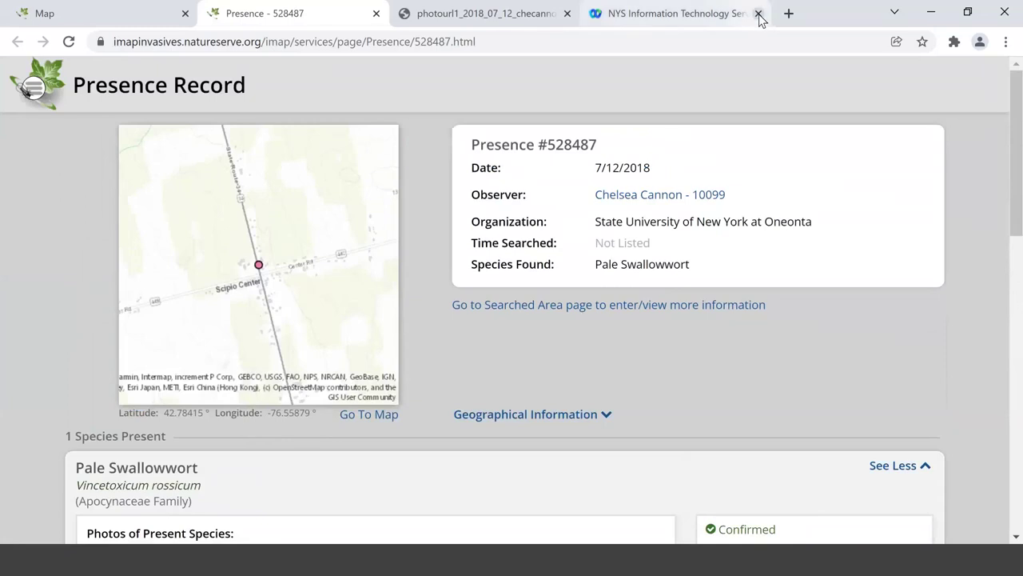
- Close the NYS IT tab, return to the Map tab, and dismiss the Results by Layer table
click(759, 13)
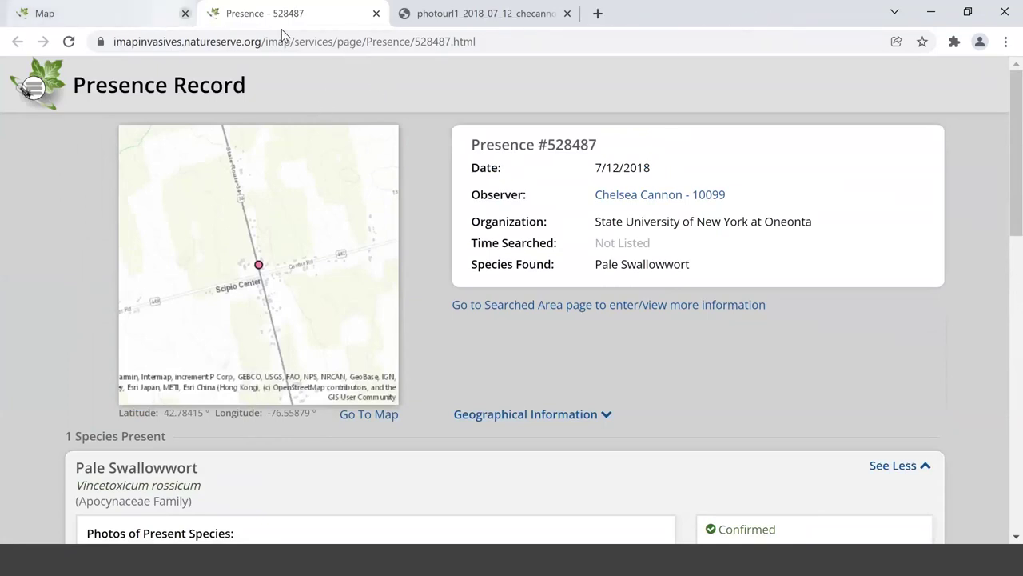
click(150, 17)
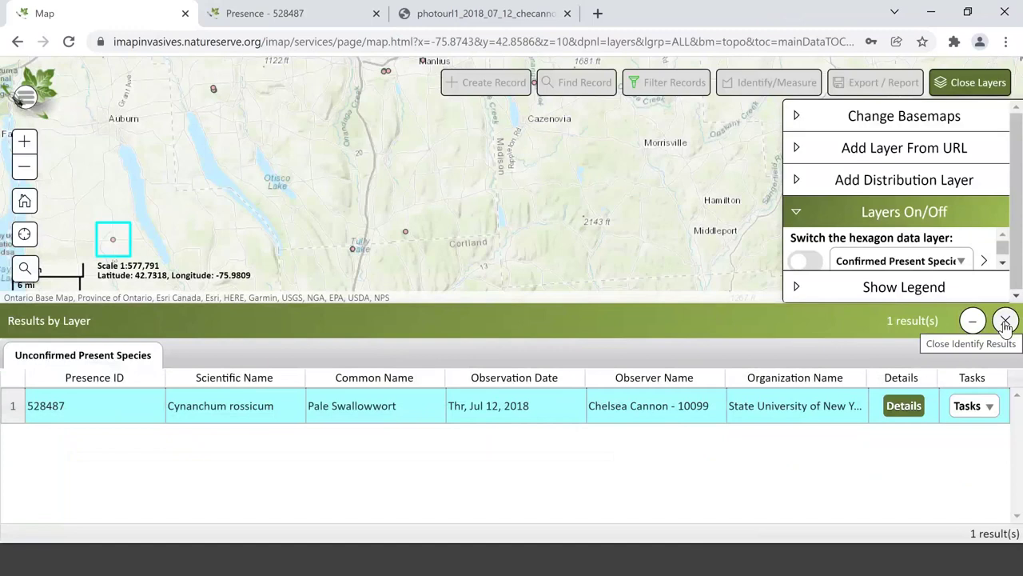
click(1006, 322)
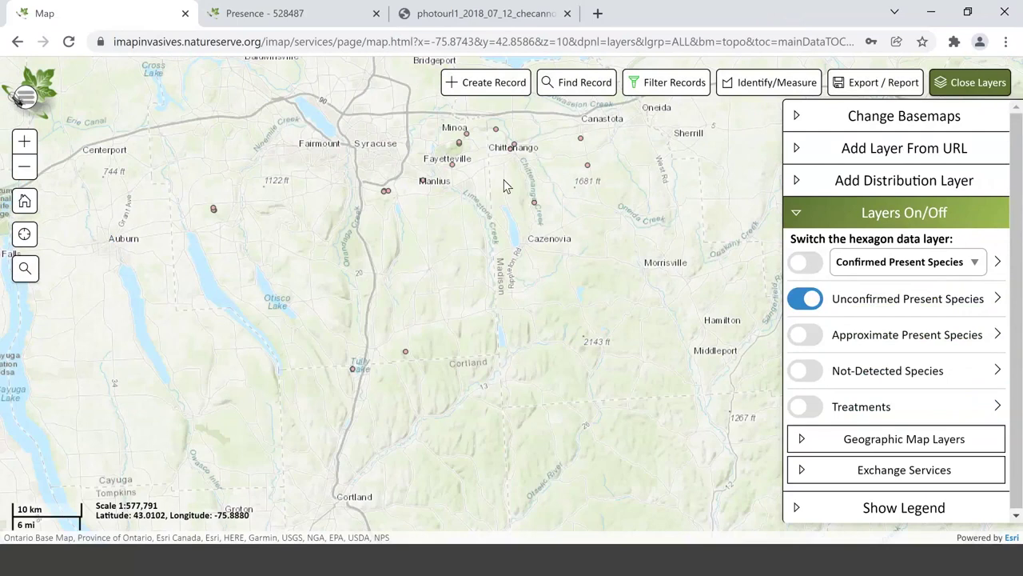
- Open the Filter Records settings, scroll through them, and close them again
click(649, 82)
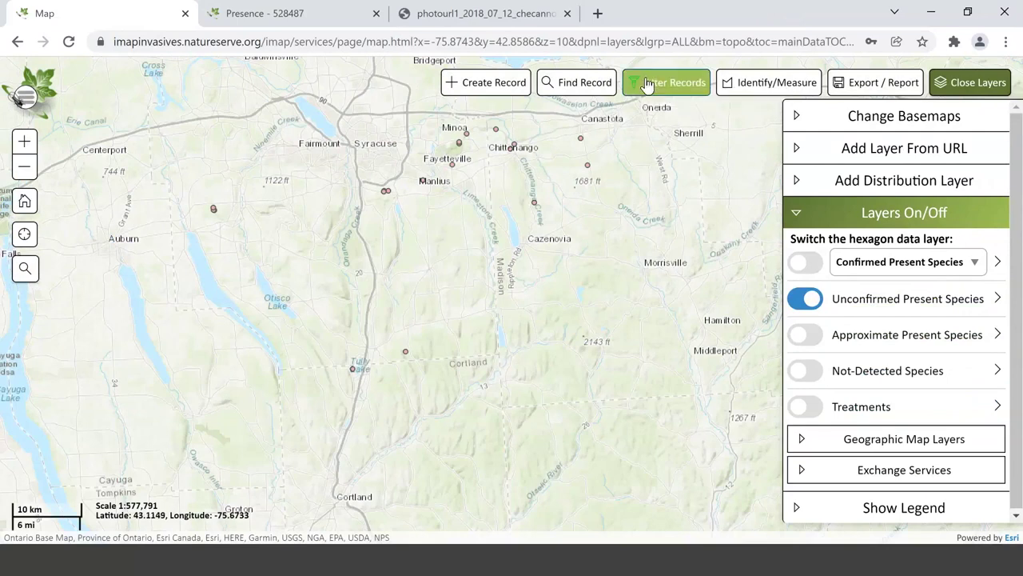
scroll(549, 311, down, 2)
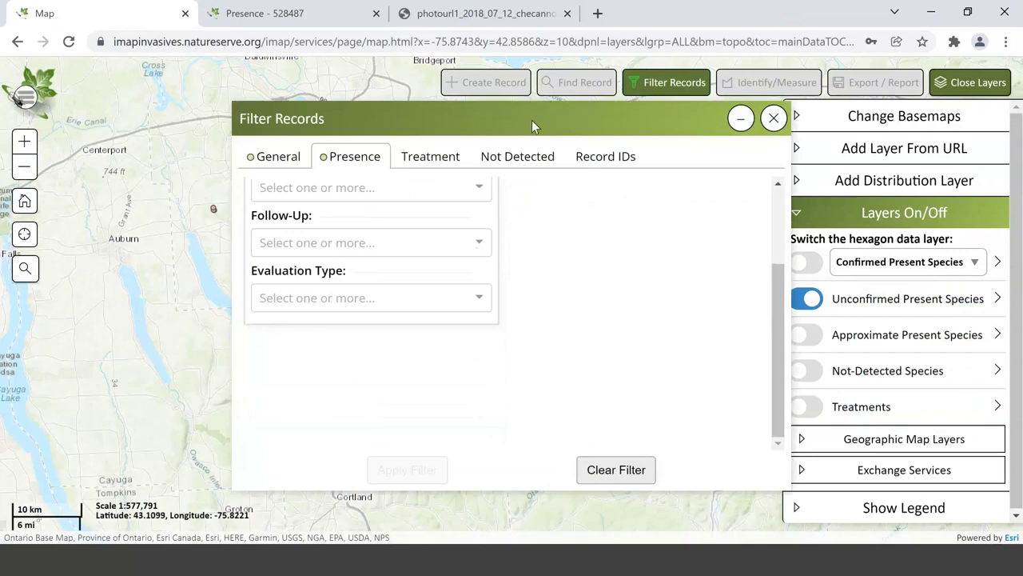
key(ctrl+a)
click(657, 174)
click(773, 119)
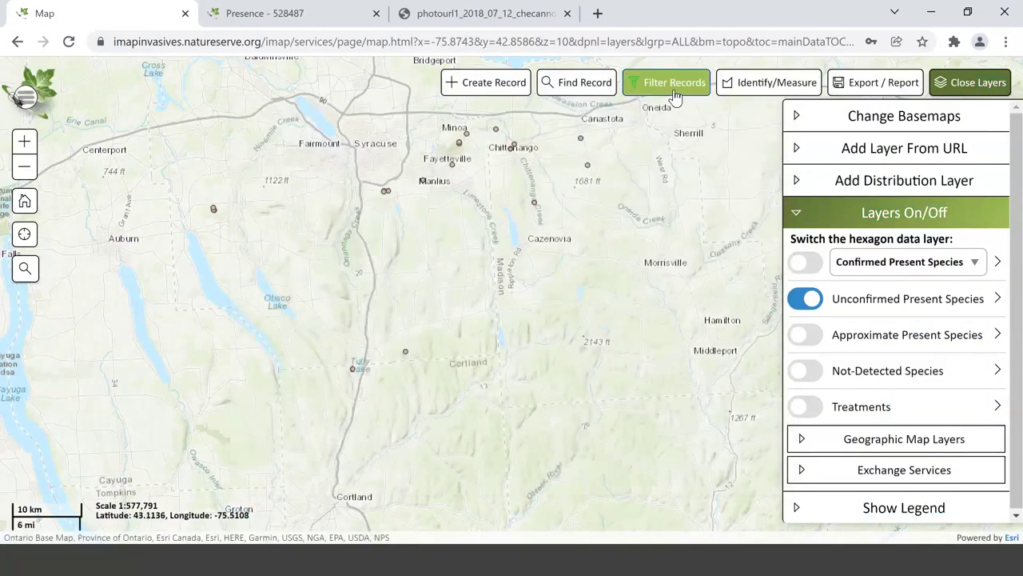
- In the General filters, replace Pale Swallowwort with Common reed grass, phragmites
click(674, 88)
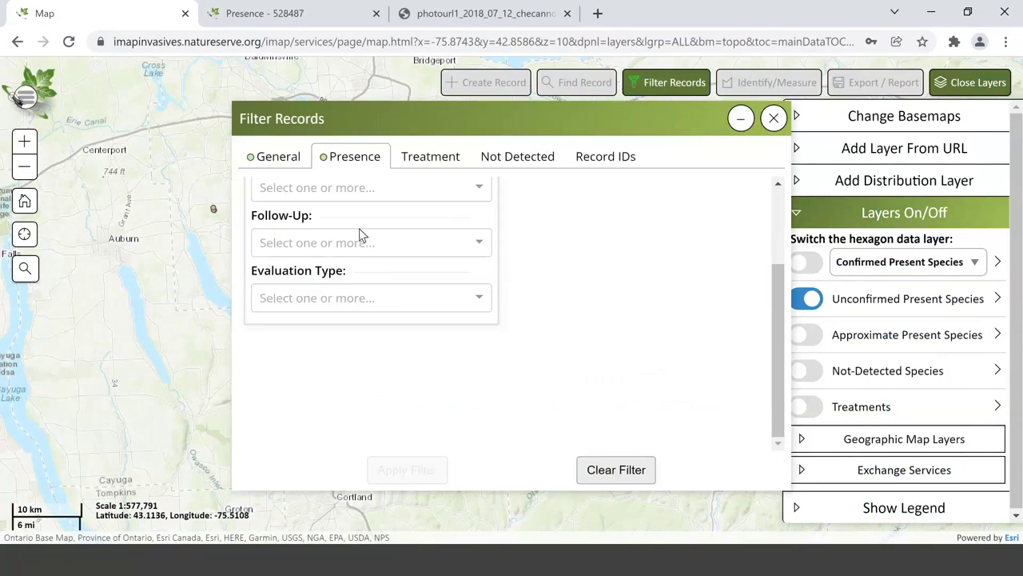
click(273, 158)
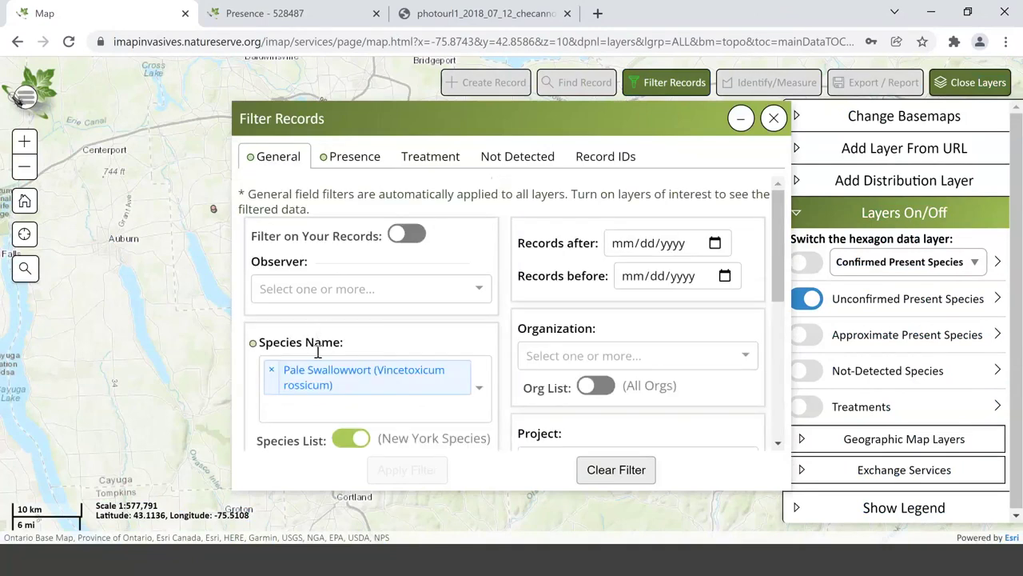
click(268, 367)
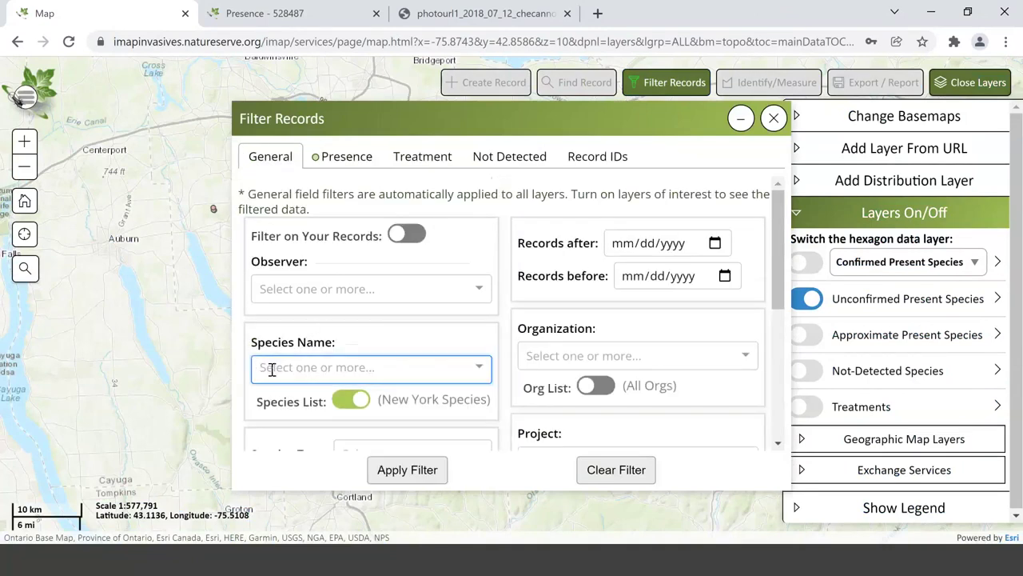
click(274, 365)
text(Phrag)
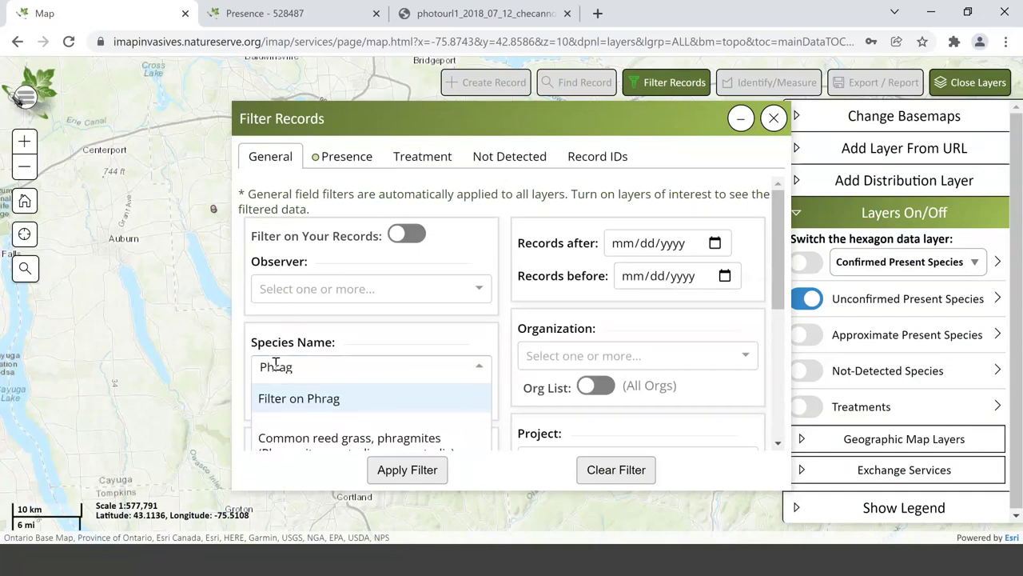
click(279, 436)
- Apply the phragmites species filter, review the Presence options, and close the filter window
click(412, 77)
key(ctrl+a)
click(410, 423)
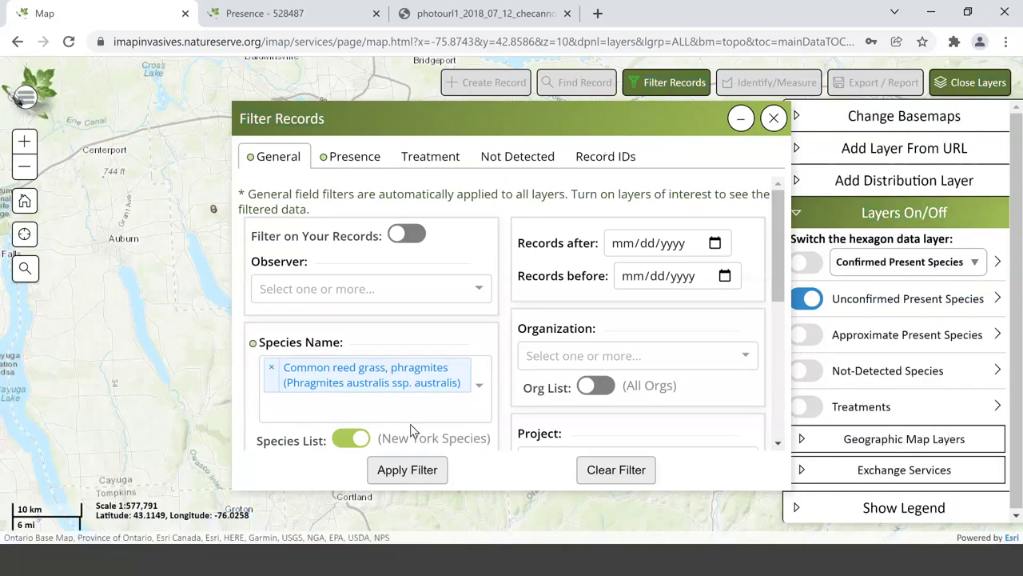
click(398, 472)
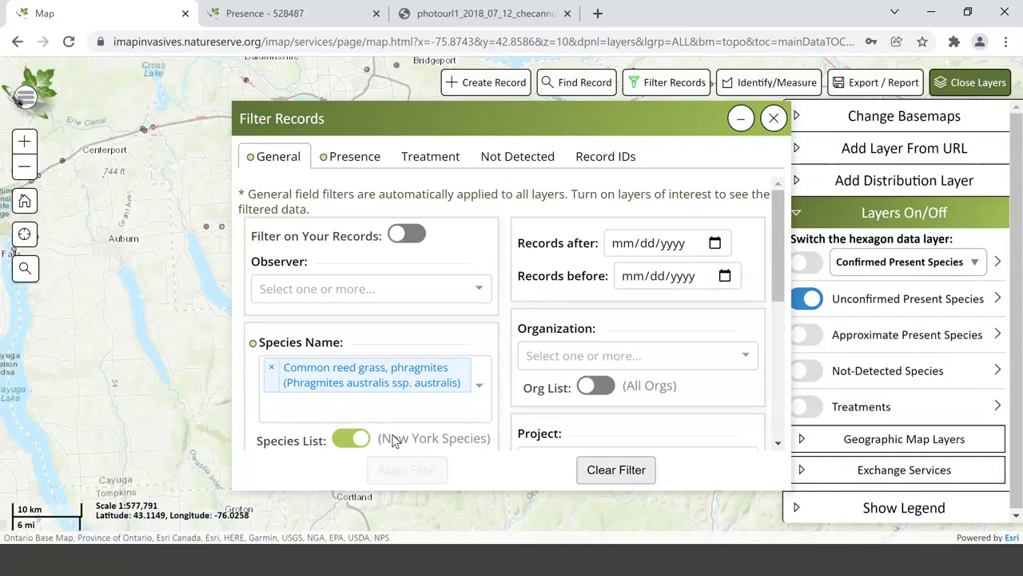
click(342, 164)
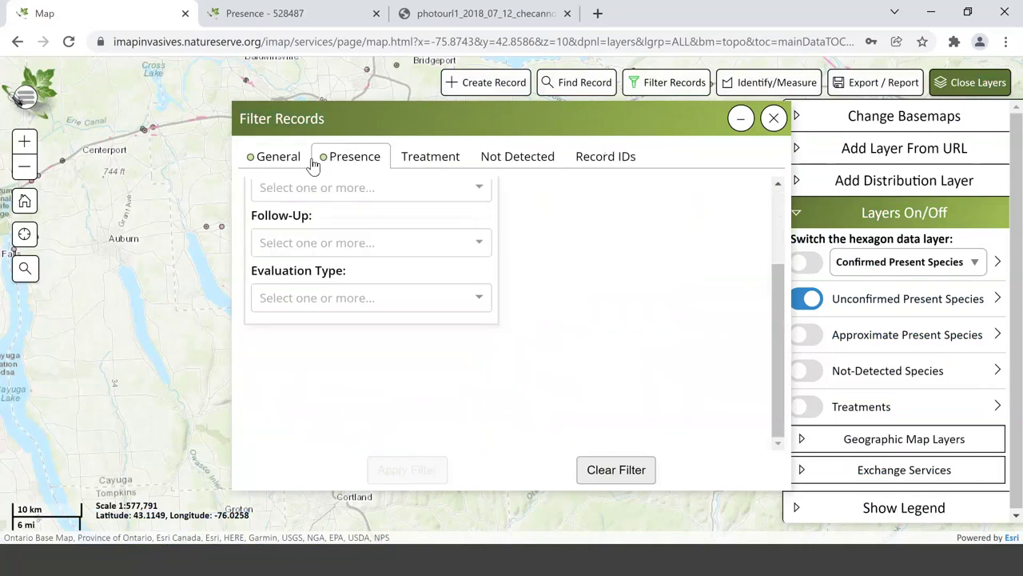
click(284, 163)
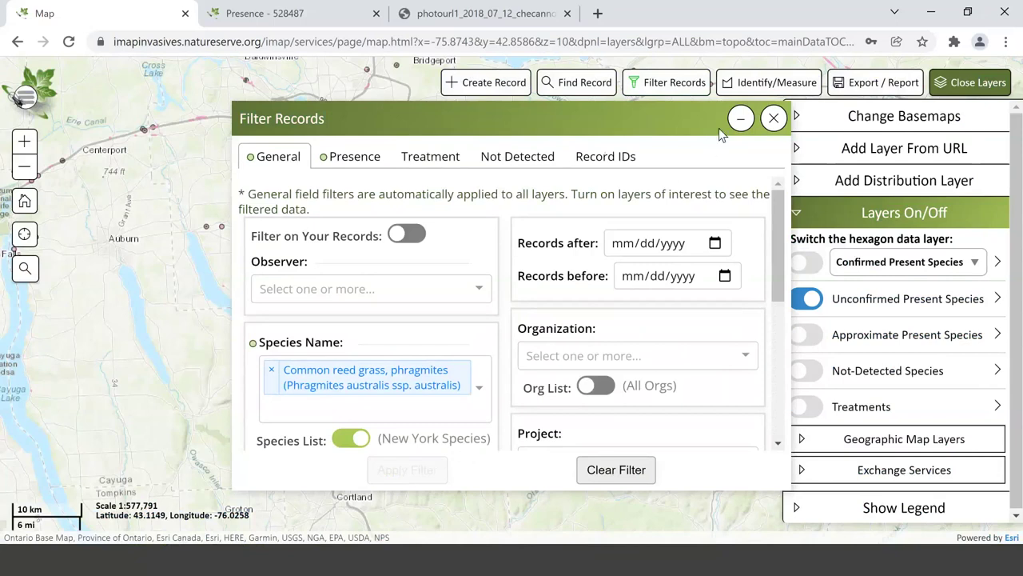
click(775, 118)
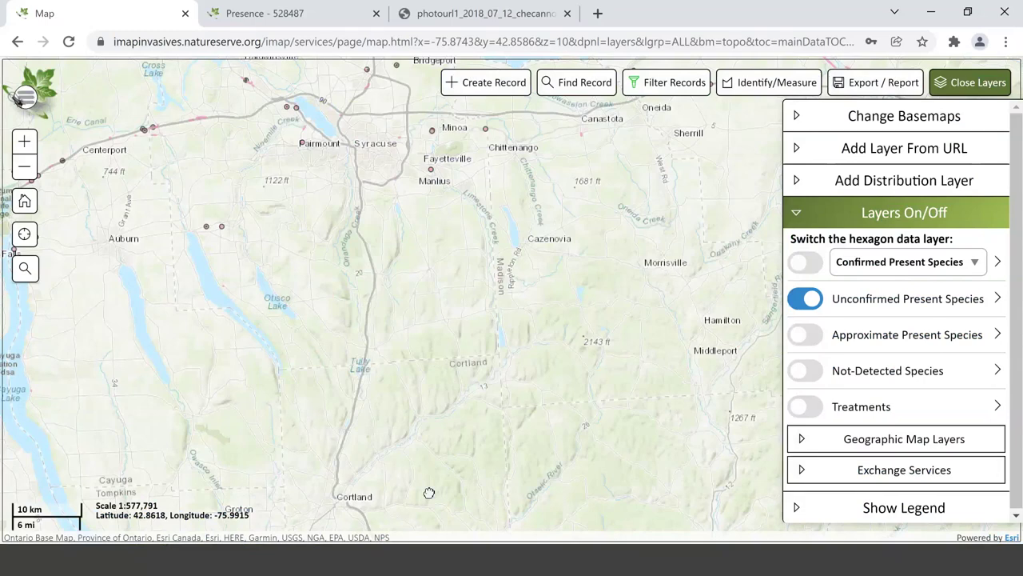
- Identify the phragmites points near Baldwinsville and open presence record 1044185's details
drag(429, 493, 429, 524)
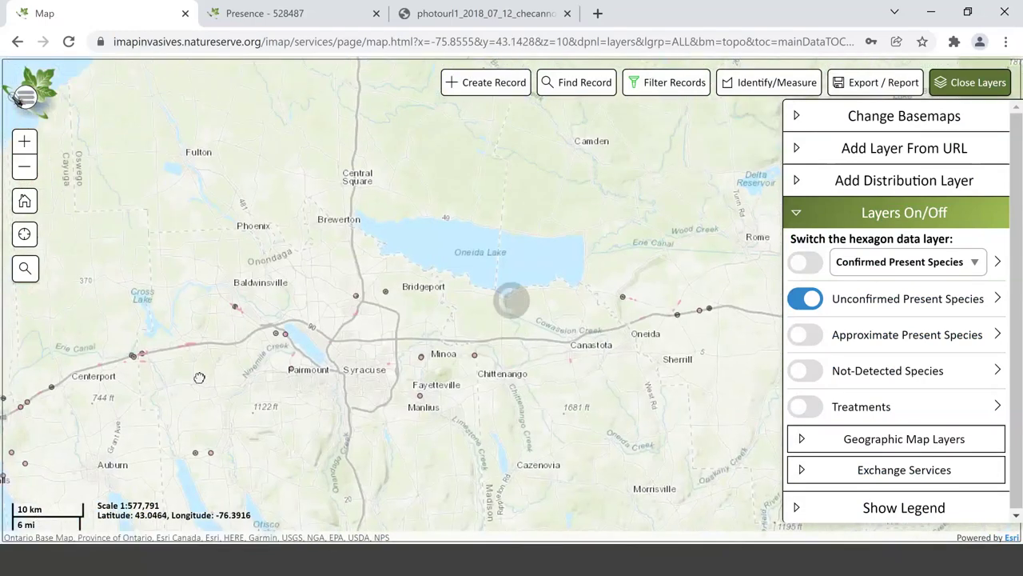
scroll(199, 377, up, 2)
scroll(216, 339, down, 2)
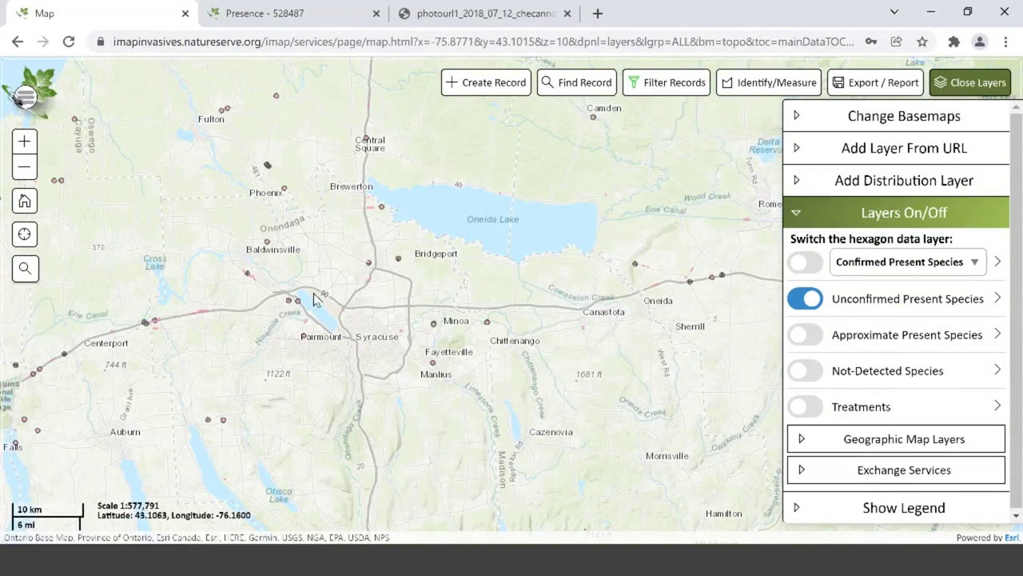
click(248, 275)
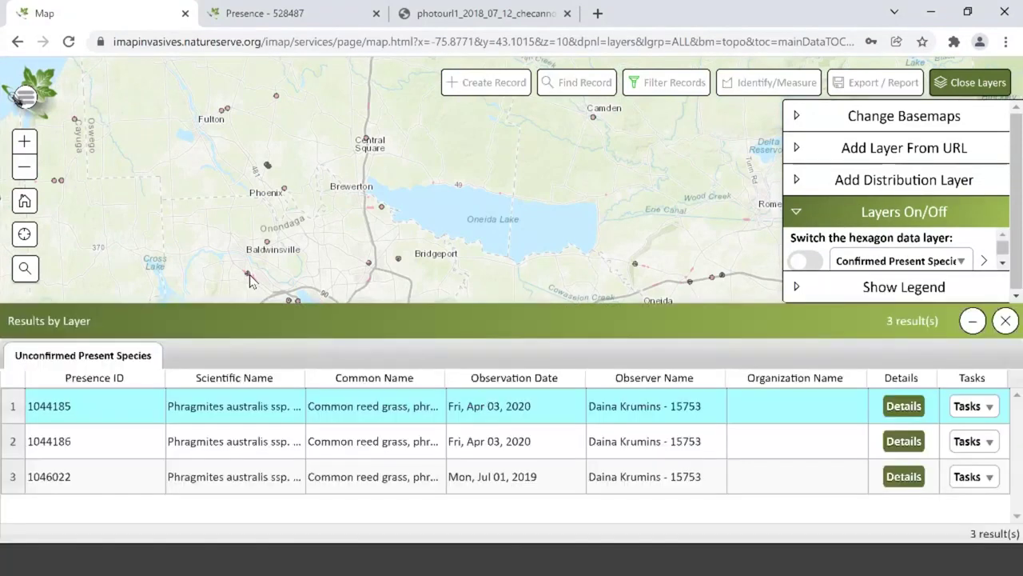
click(900, 409)
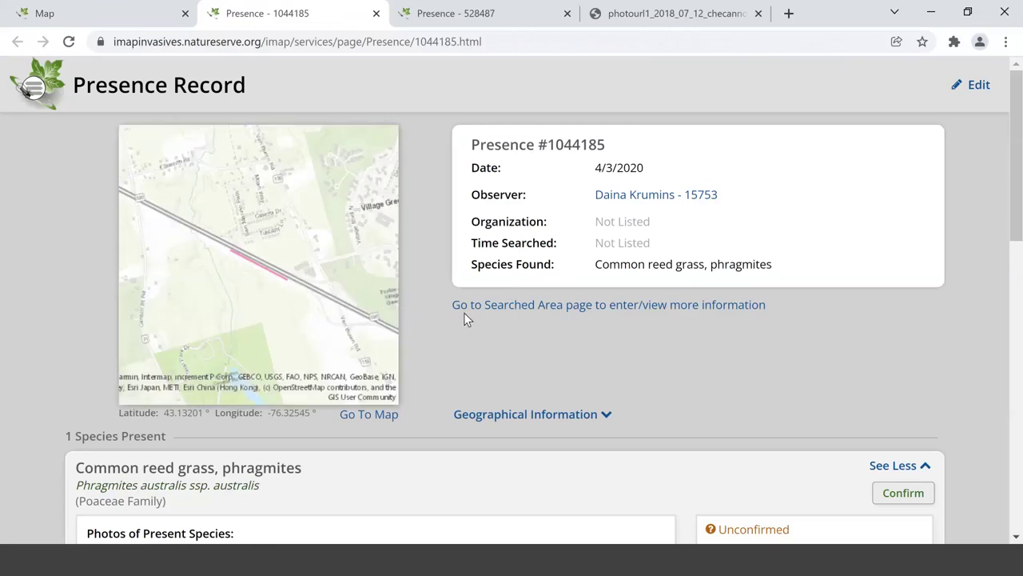
- Open record 1044185's species photo Baldwin.jpg at full size
scroll(457, 375, down, 4)
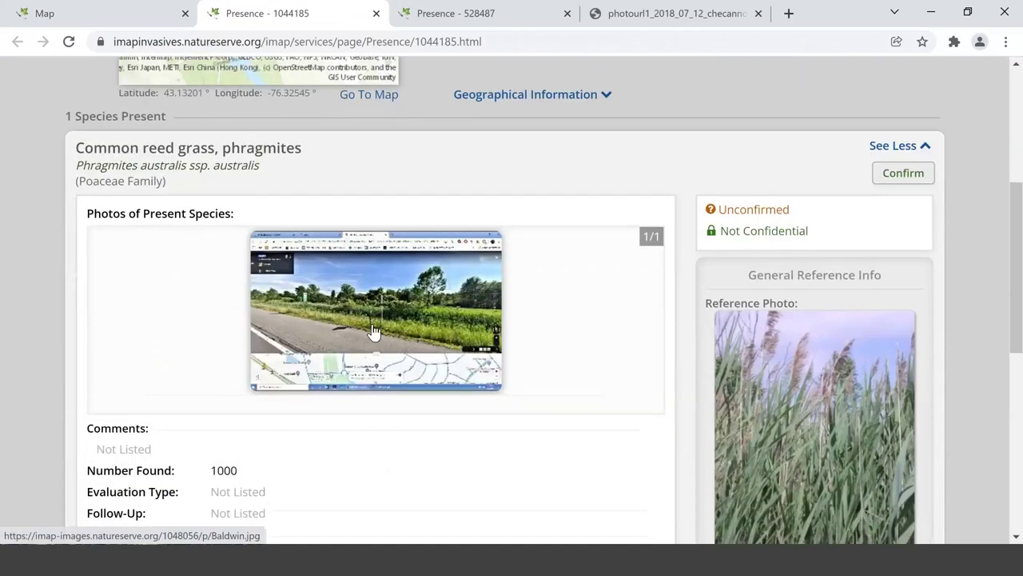
click(373, 330)
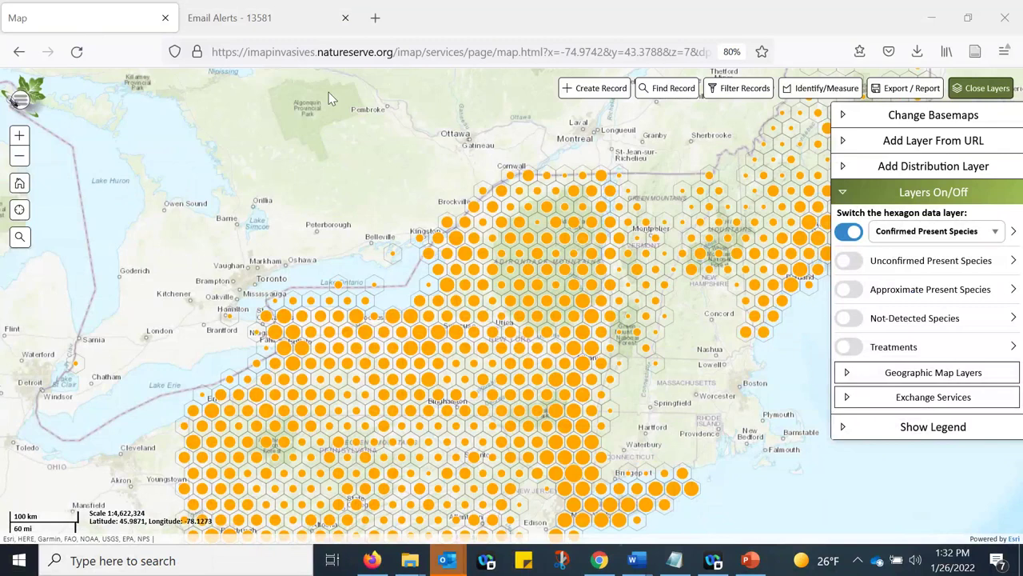
click(22, 101)
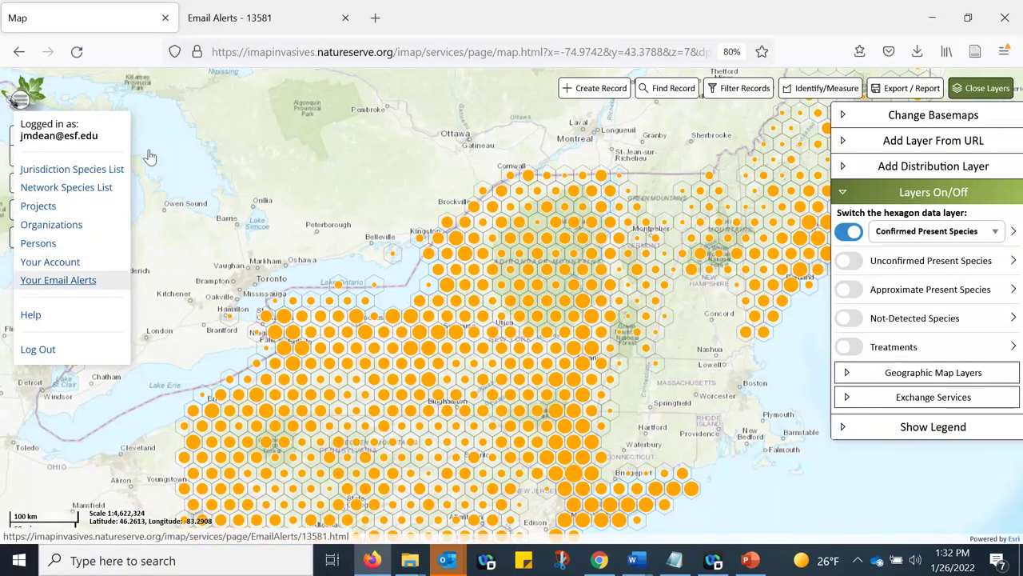
click(269, 19)
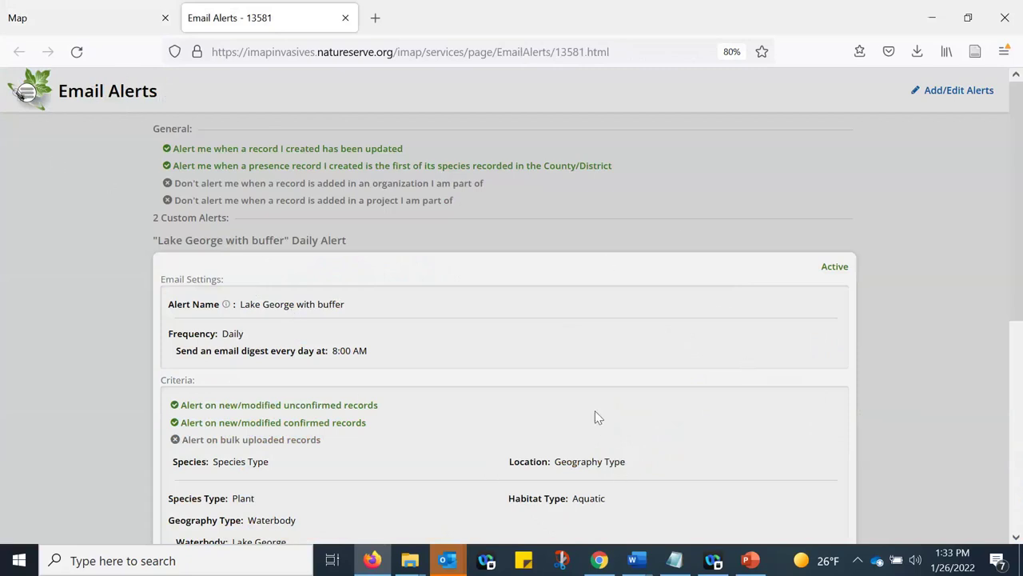
scroll(512, 342, down, 3)
scroll(509, 348, down, 1)
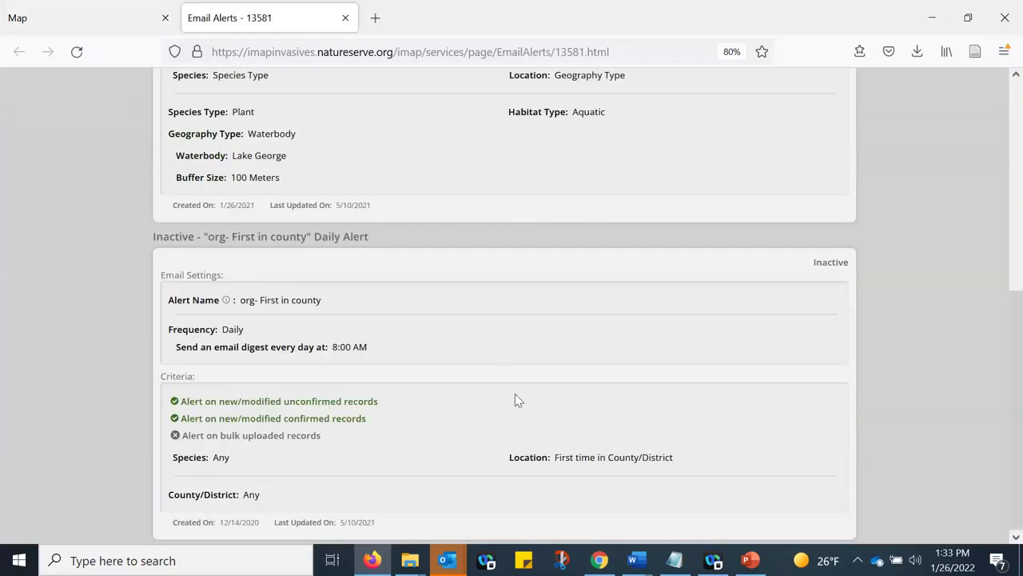
scroll(514, 393, up, 4)
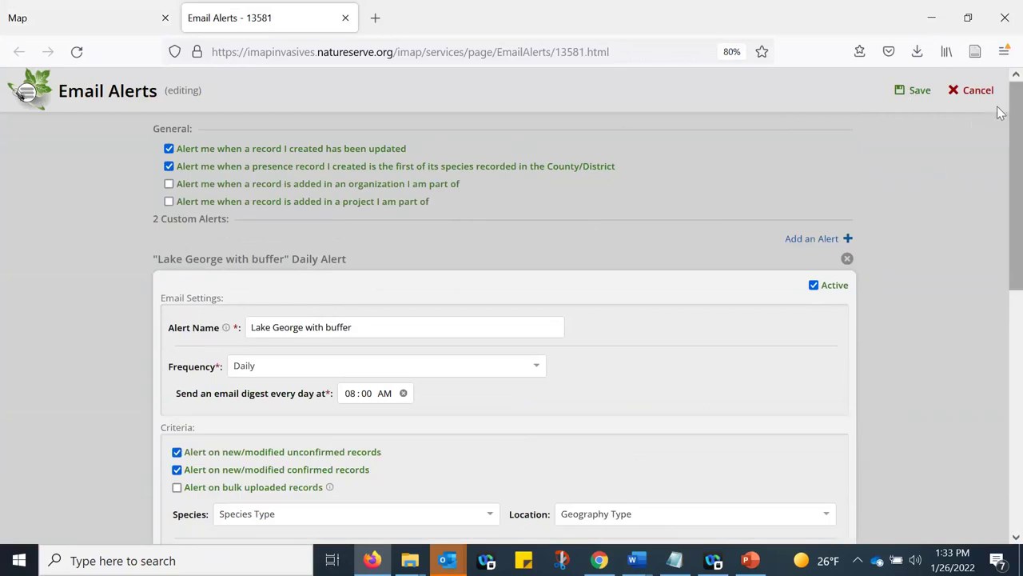
click(978, 90)
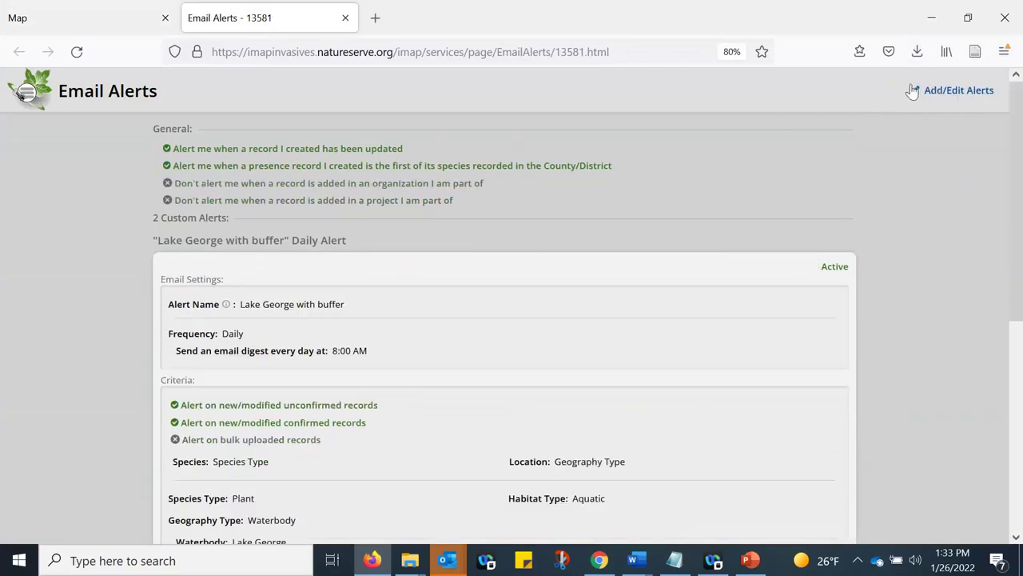
drag(912, 91, 999, 97)
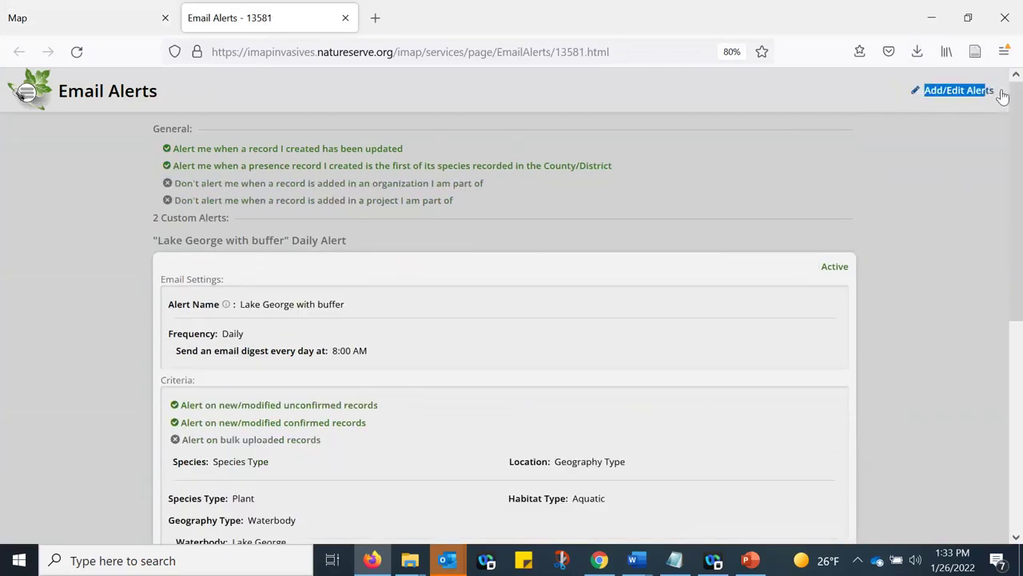
click(949, 93)
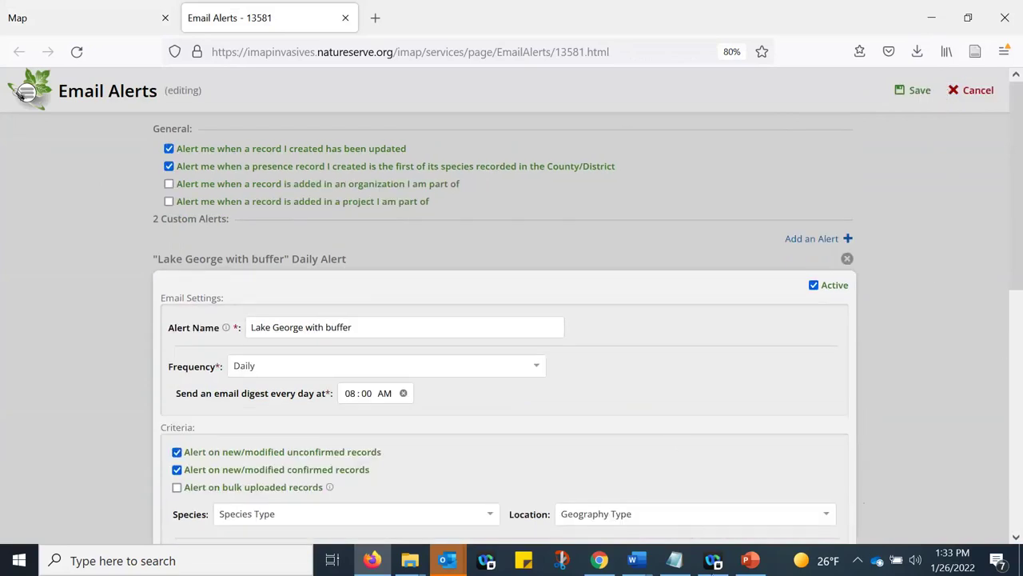
drag(429, 201, 126, 144)
click(131, 134)
drag(411, 147, 175, 149)
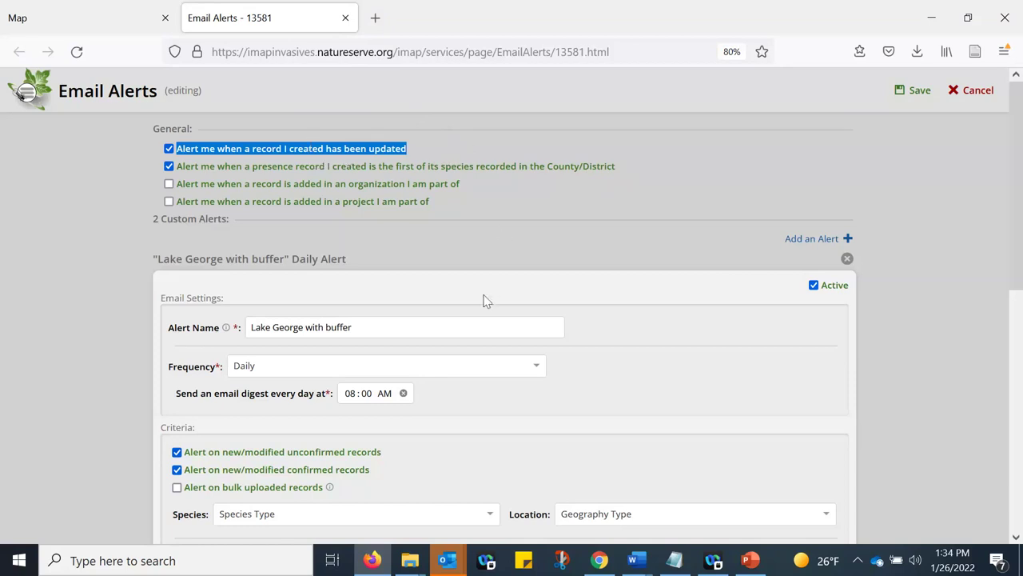
click(457, 229)
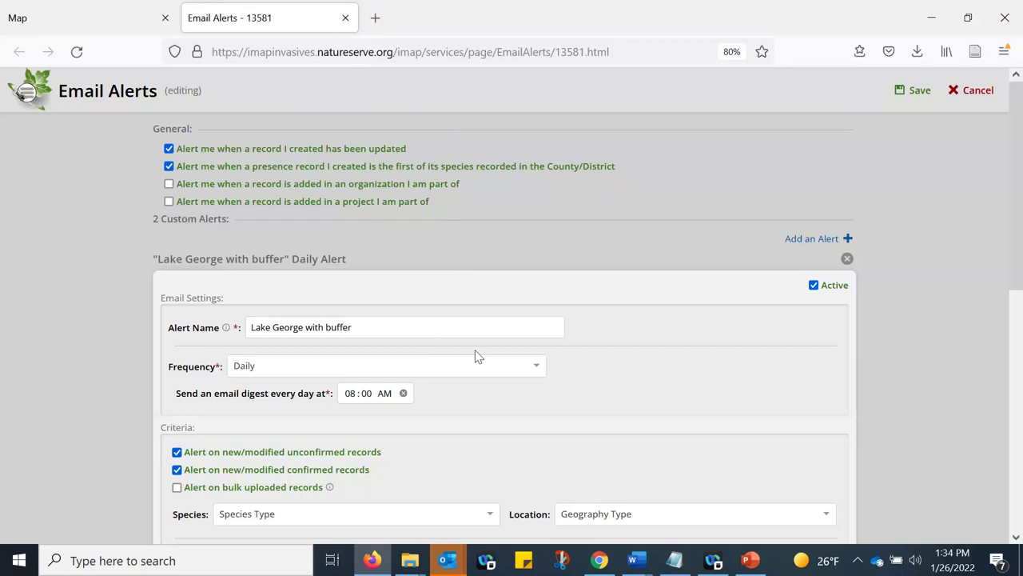
scroll(424, 320, down, 2)
scroll(445, 326, up, 2)
drag(785, 240, 845, 249)
- Add a new custom alert named 'Finger Lakes - Unconfirmed'
click(847, 239)
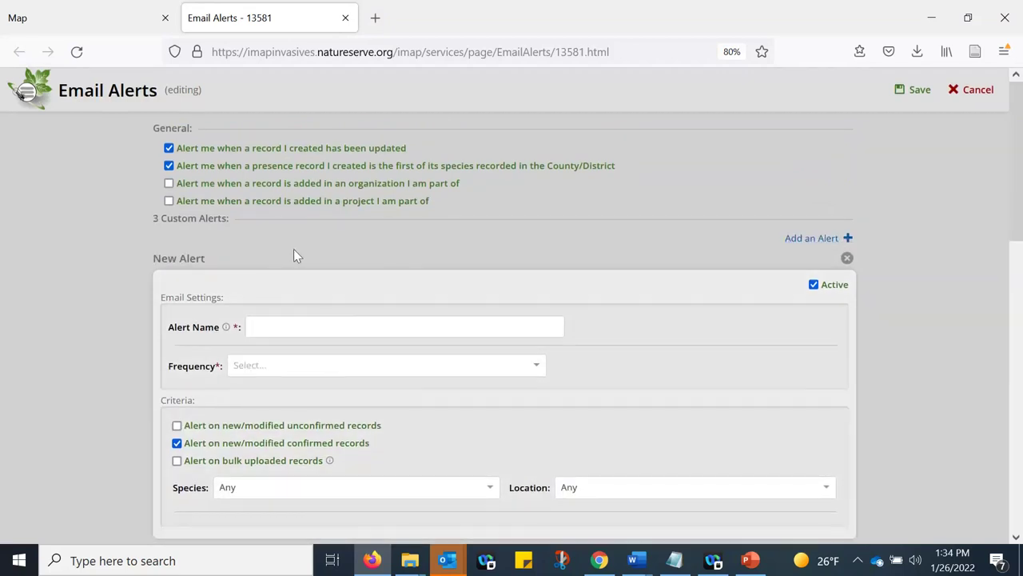
scroll(294, 249, down, 2)
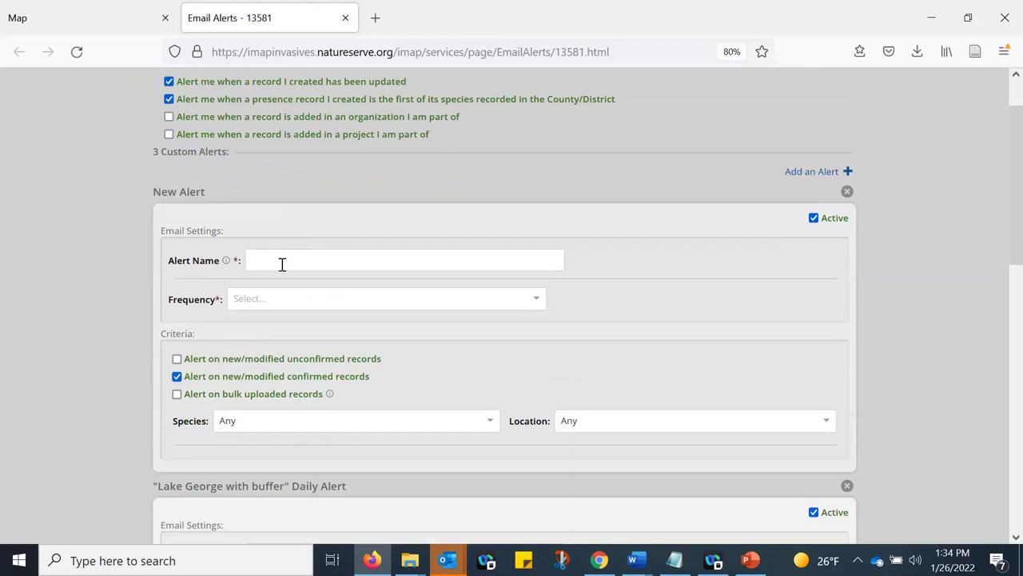
click(282, 264)
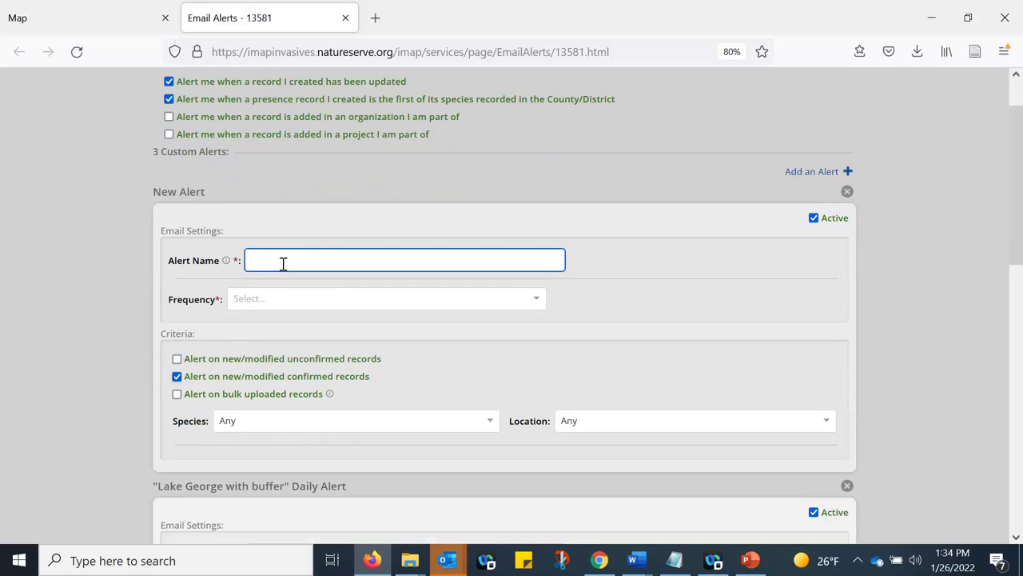
text(U)
key(BackSpace)
text(Finger Lak)
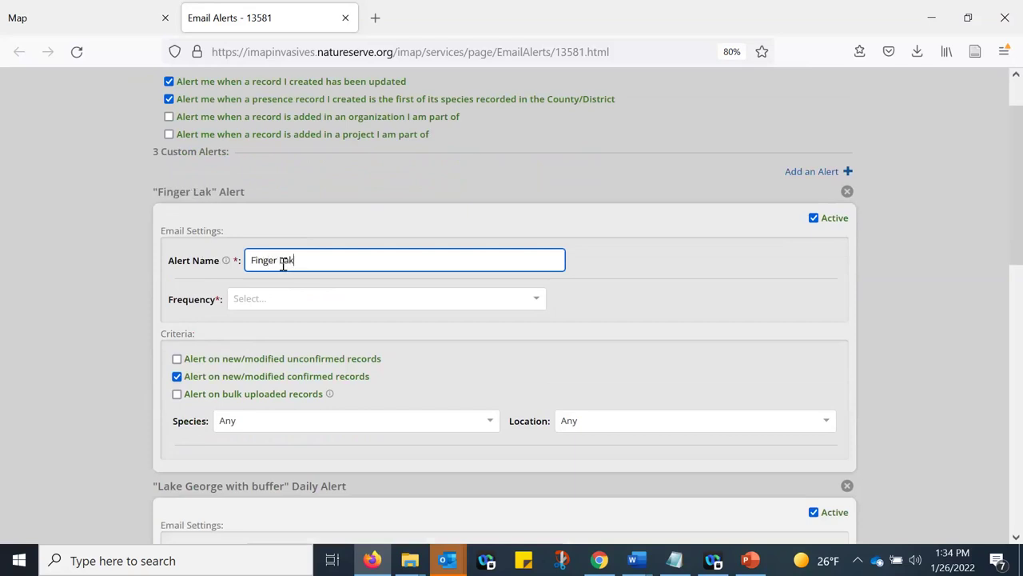
text(es - Un)
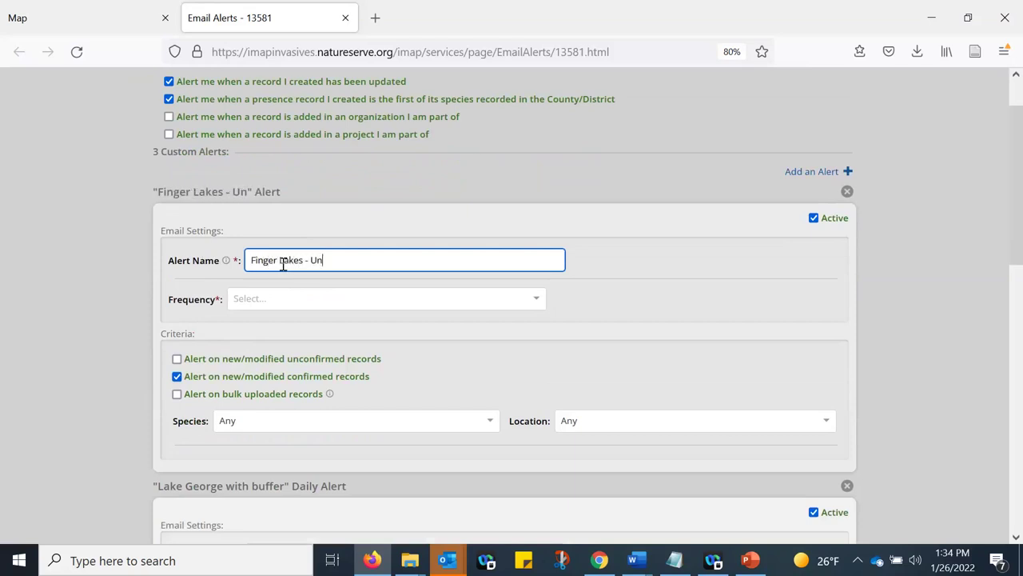
text(confirmed)
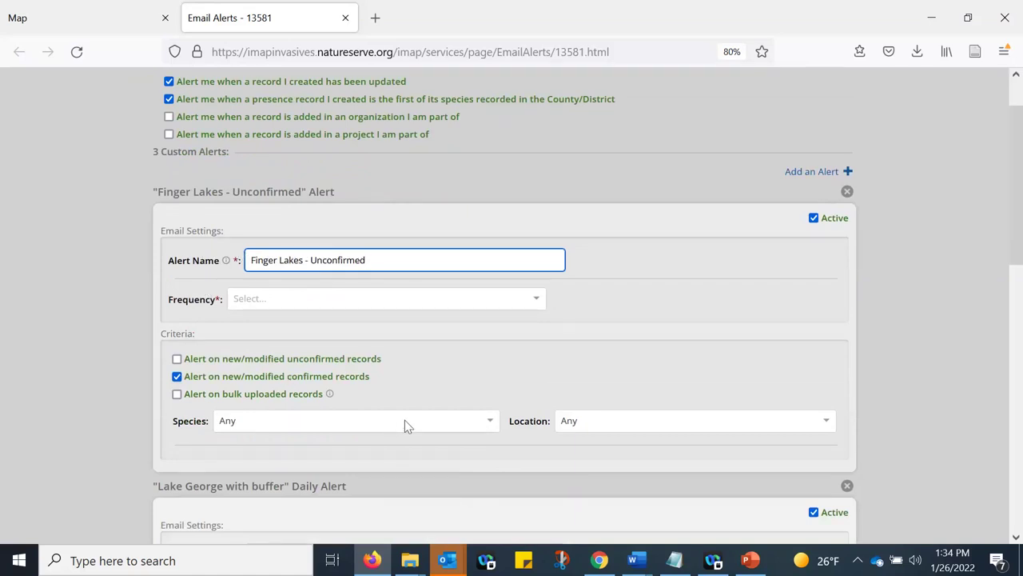
- Set the alert frequency to Daily with an 08:00 AM digest time
click(266, 300)
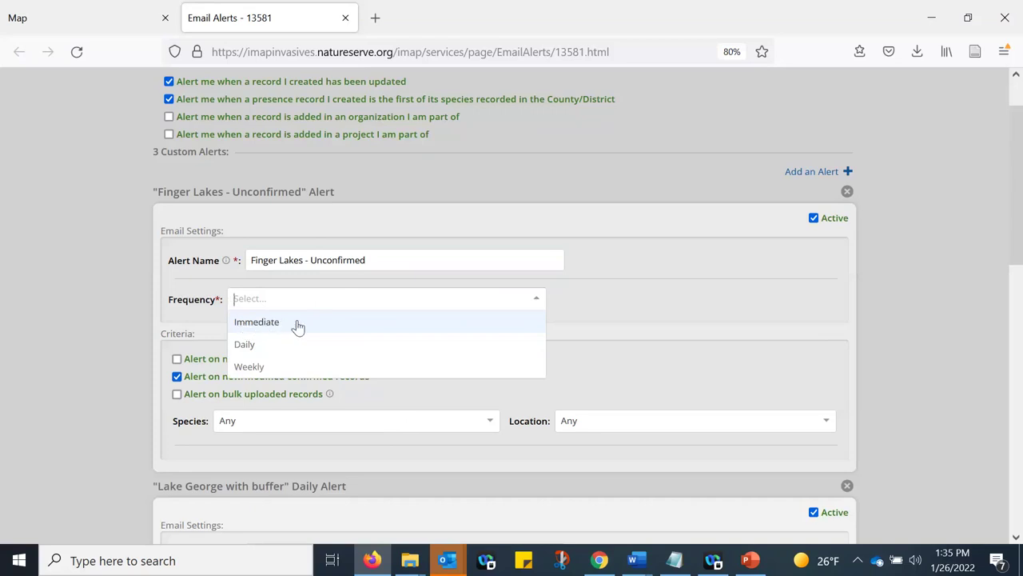
click(245, 346)
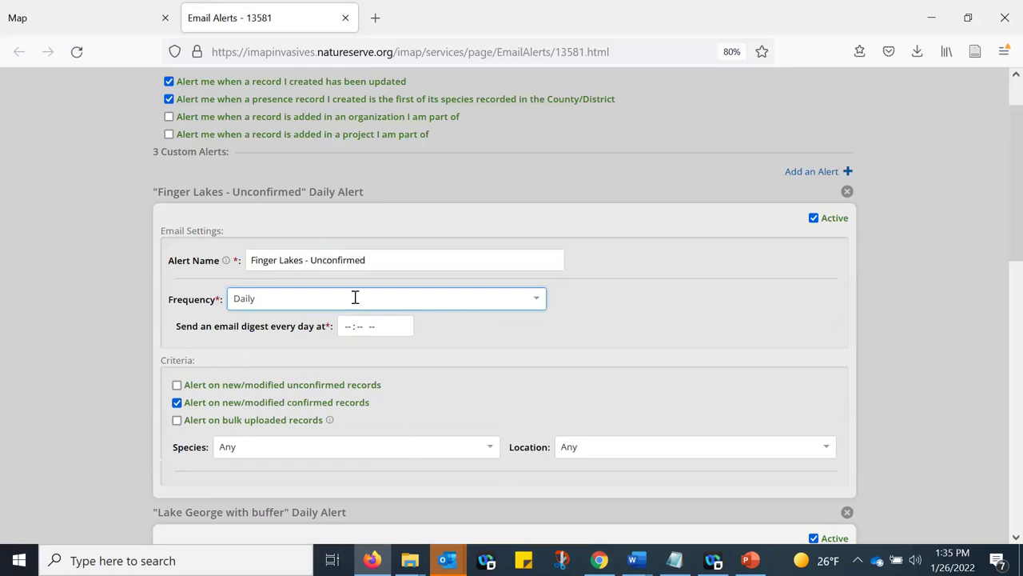
click(348, 327)
text(08 : -- --)
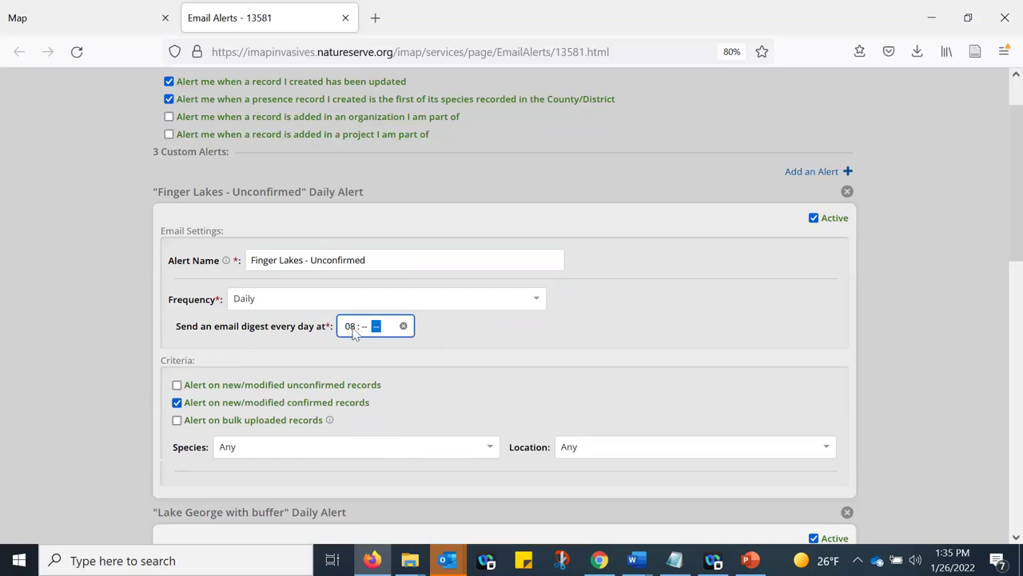
click(365, 326)
text(00a)
click(475, 340)
- Change the alert criteria to new/modified unconfirmed records only, with confirmed unchecked
scroll(323, 310, down, 2)
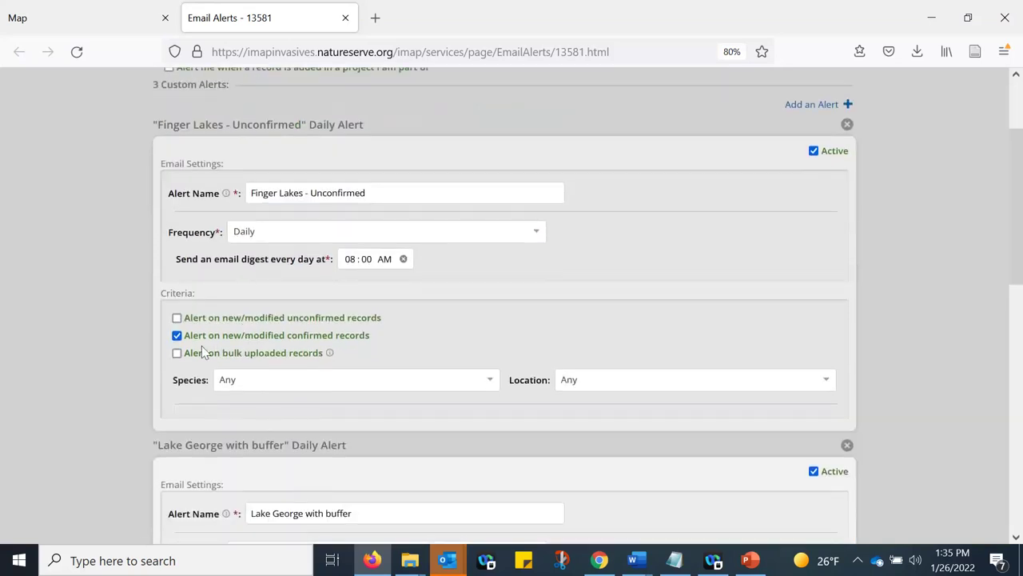
drag(160, 296, 197, 294)
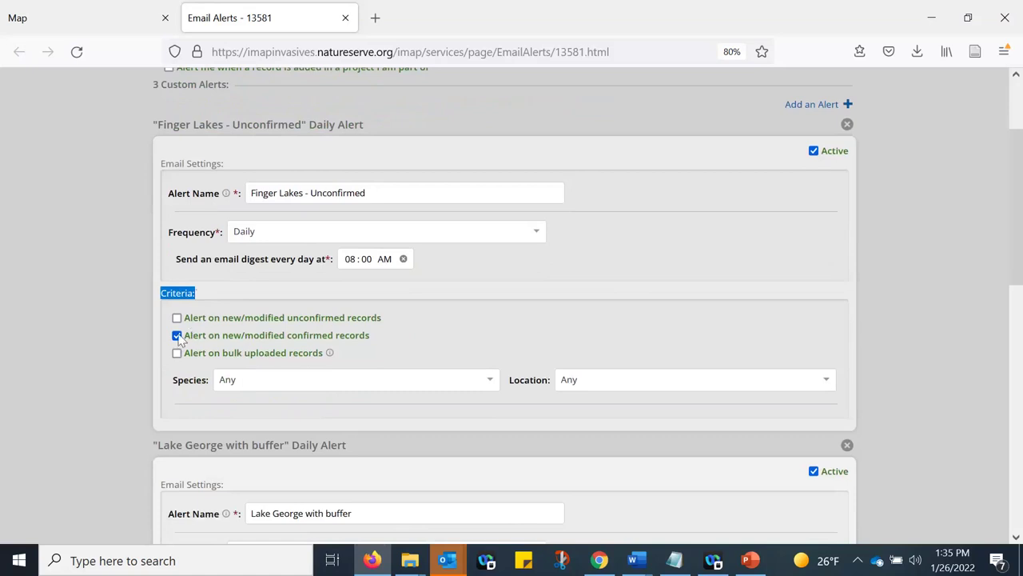
drag(187, 339, 409, 344)
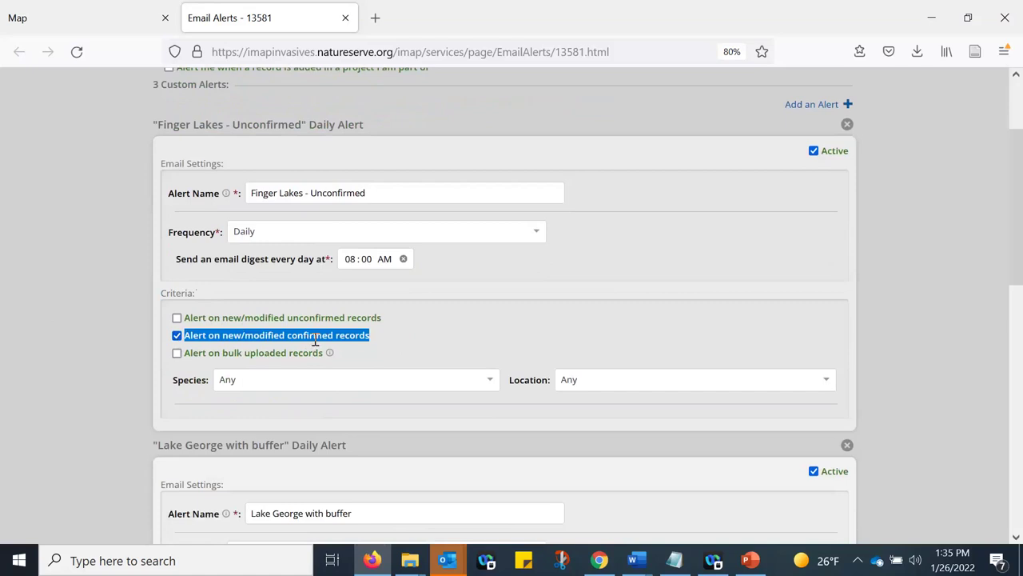
click(177, 336)
click(254, 319)
drag(254, 319, 400, 321)
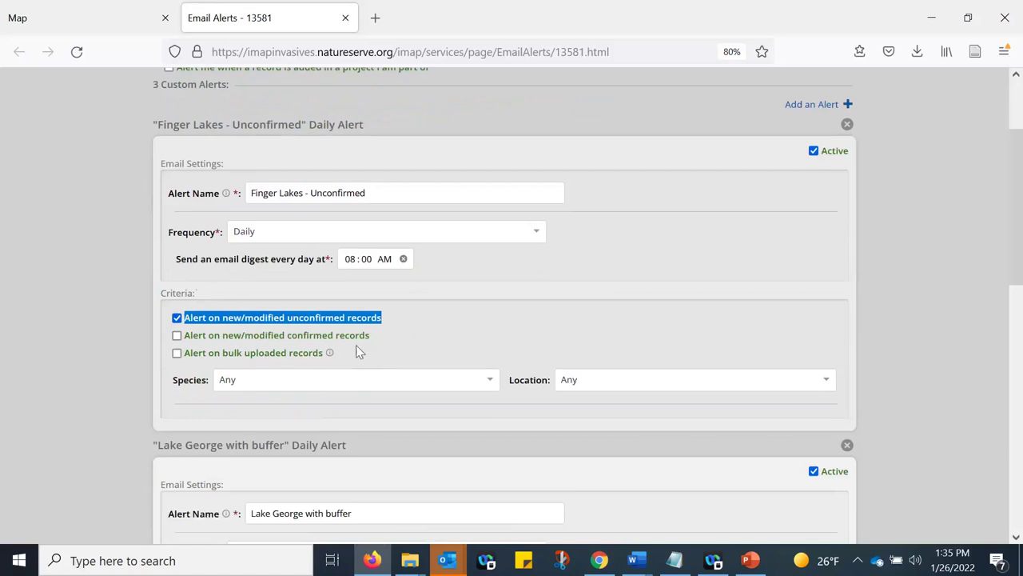
click(420, 346)
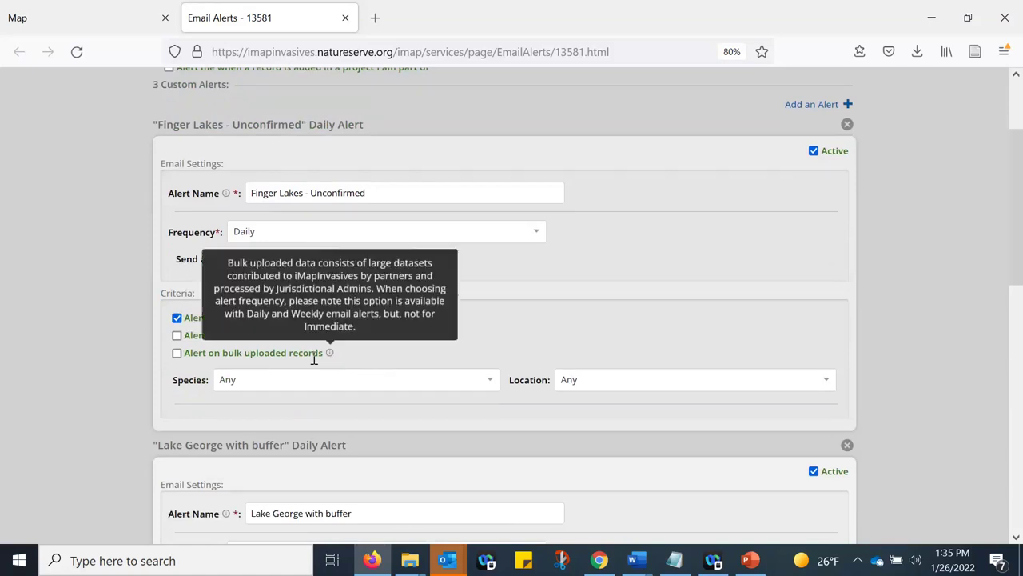
scroll(163, 364, down, 2)
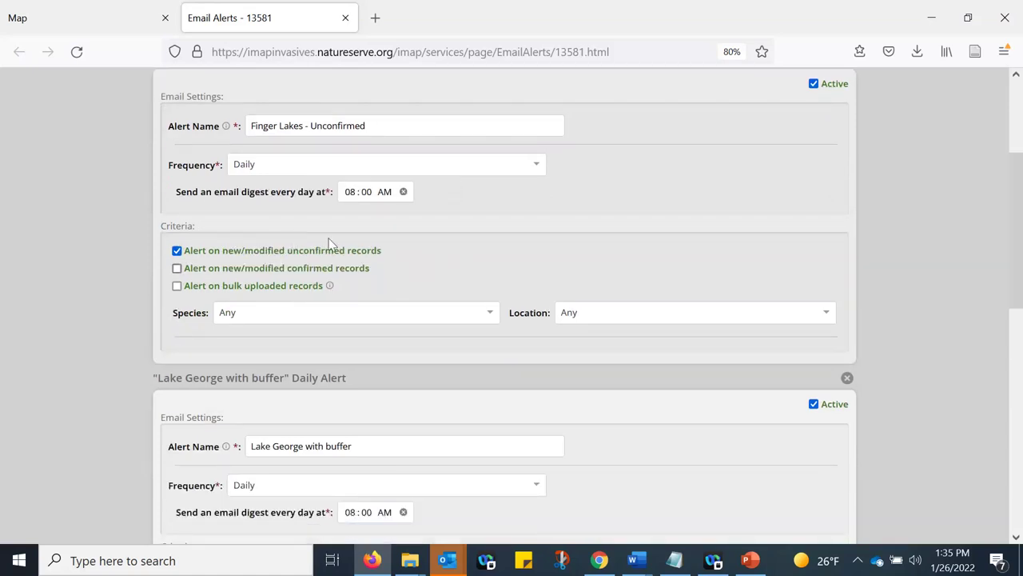
click(176, 268)
click(176, 268)
double_click(323, 250)
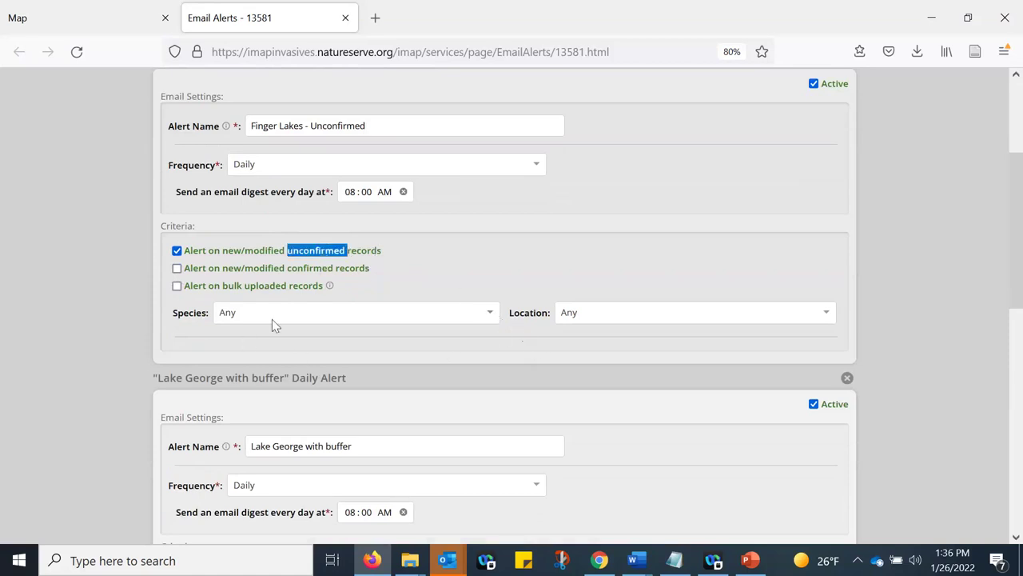
click(333, 313)
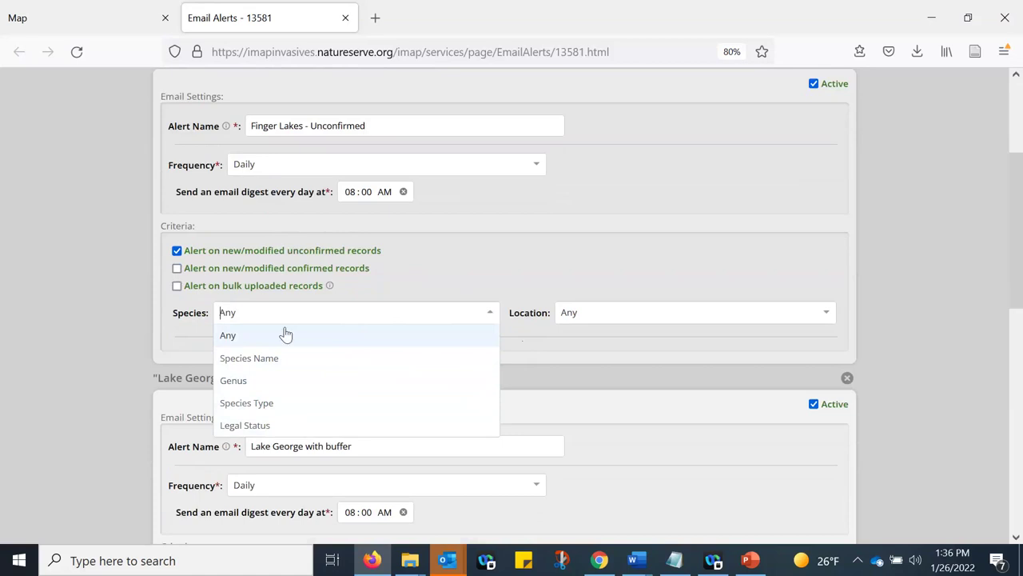
- Keep species at Any and filter location by Regional Management Partnership geography type
click(276, 344)
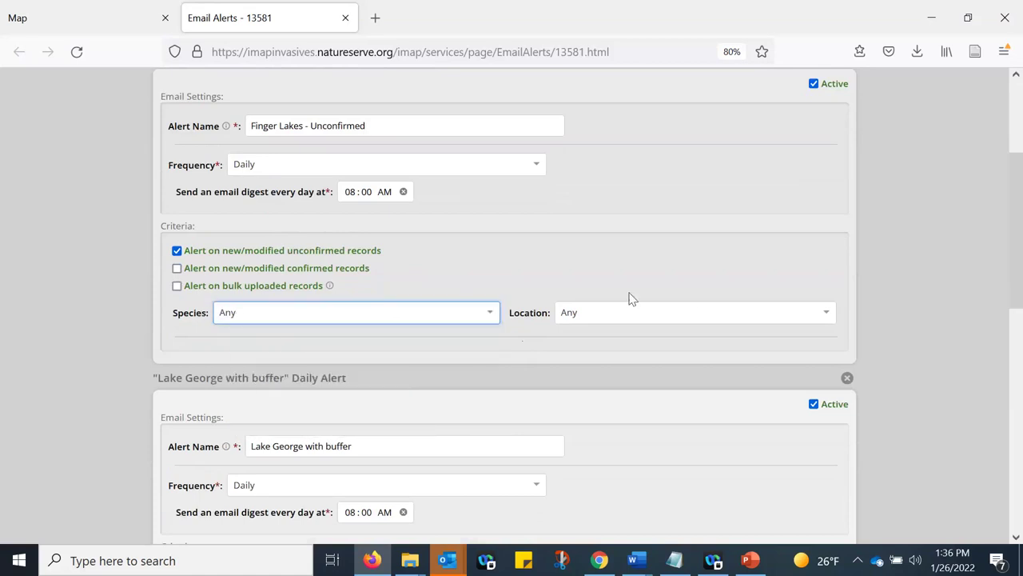
click(823, 315)
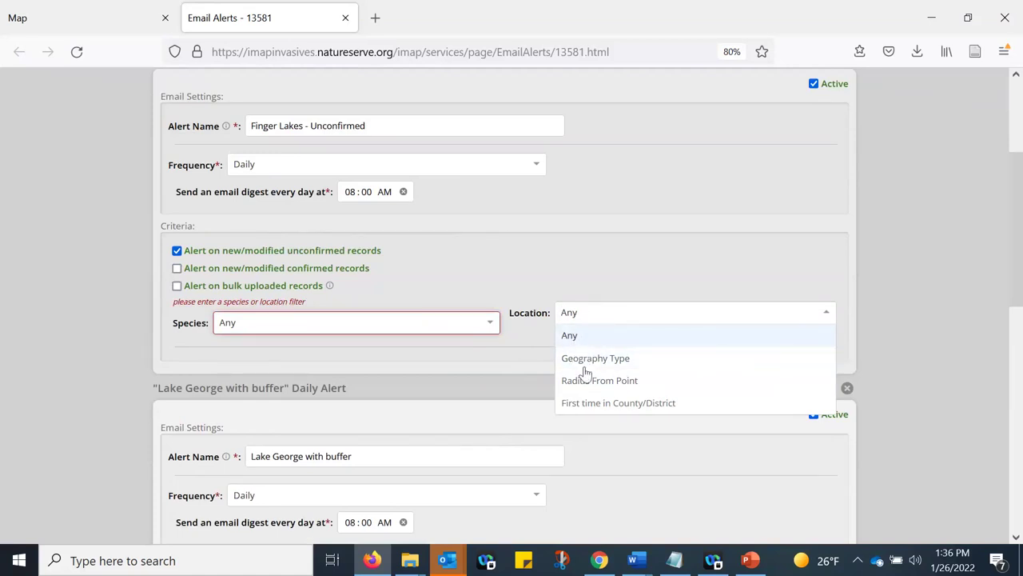
click(599, 360)
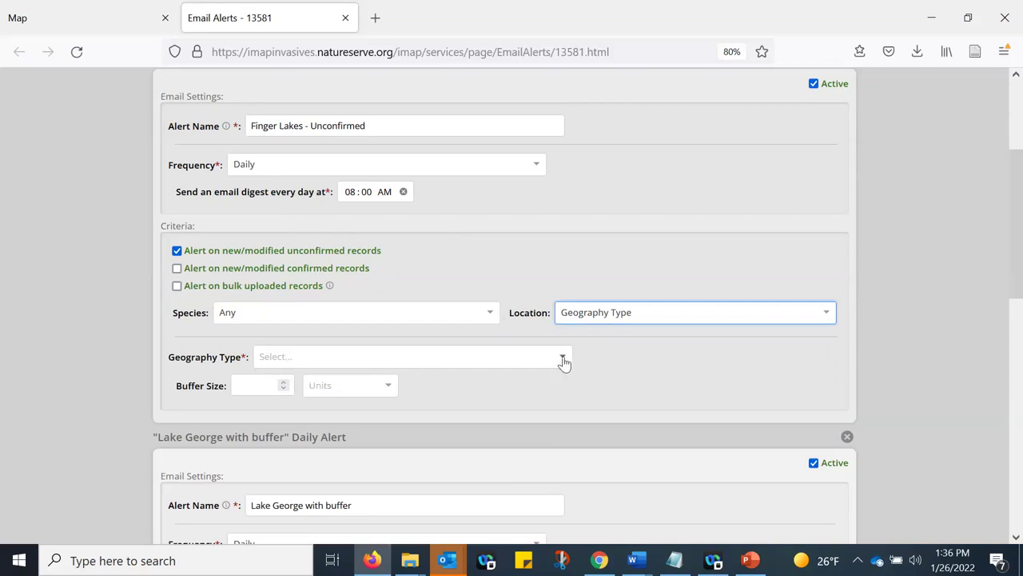
click(564, 361)
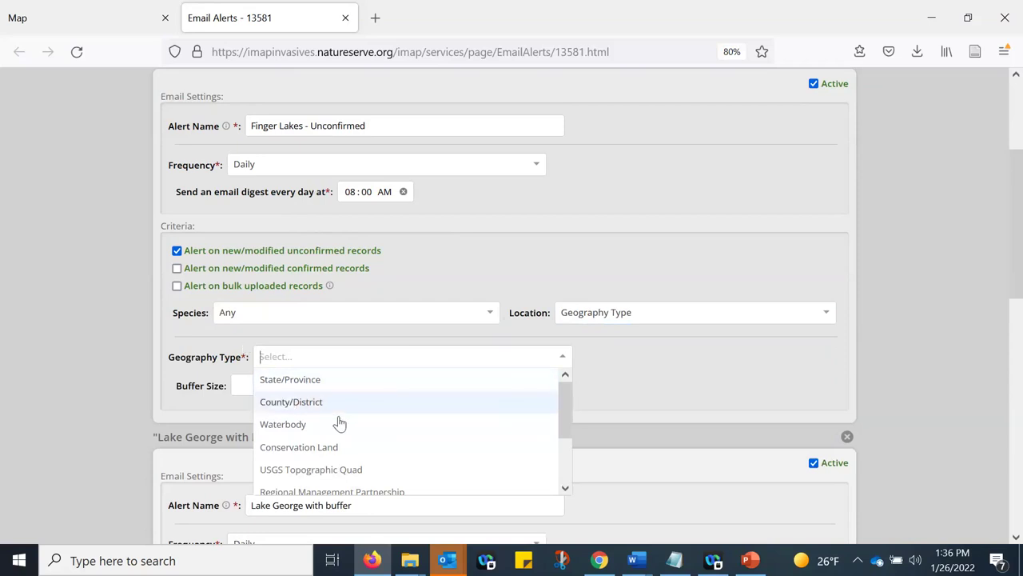
scroll(335, 424, down, 2)
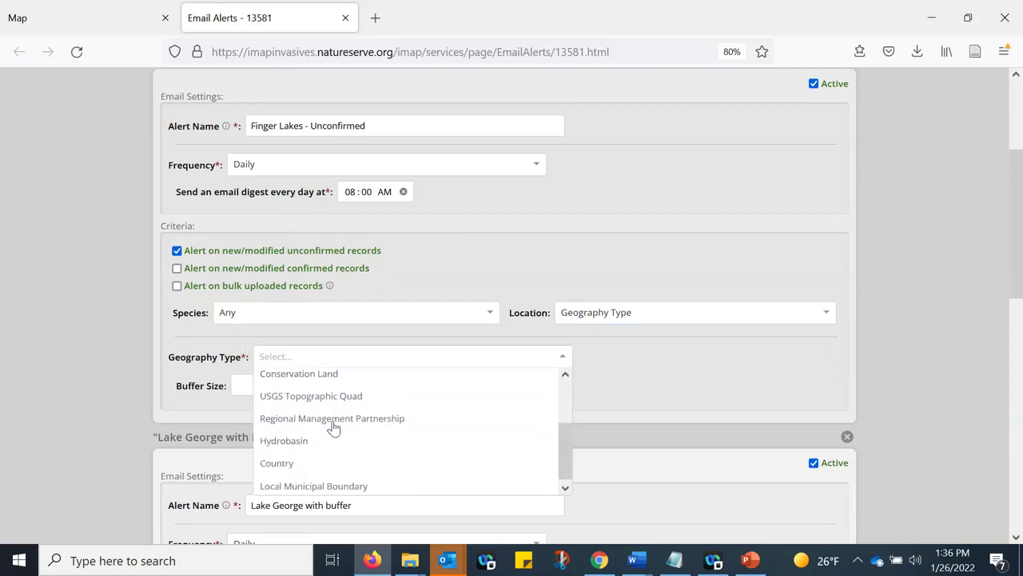
click(280, 421)
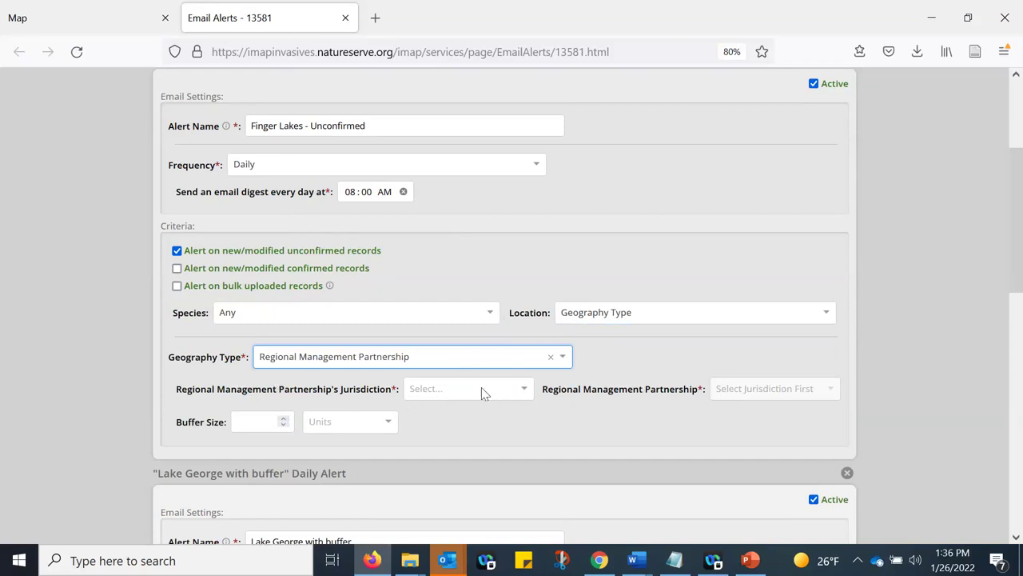
- Set the jurisdiction to New York and the partnership to Finger Lakes
drag(176, 391, 394, 395)
click(438, 394)
text(new yo)
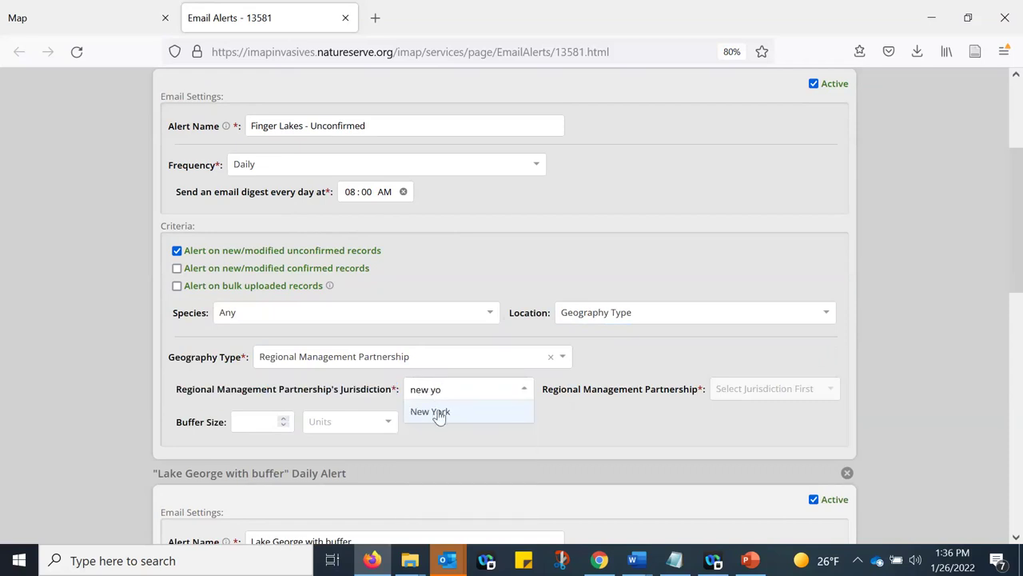
click(439, 414)
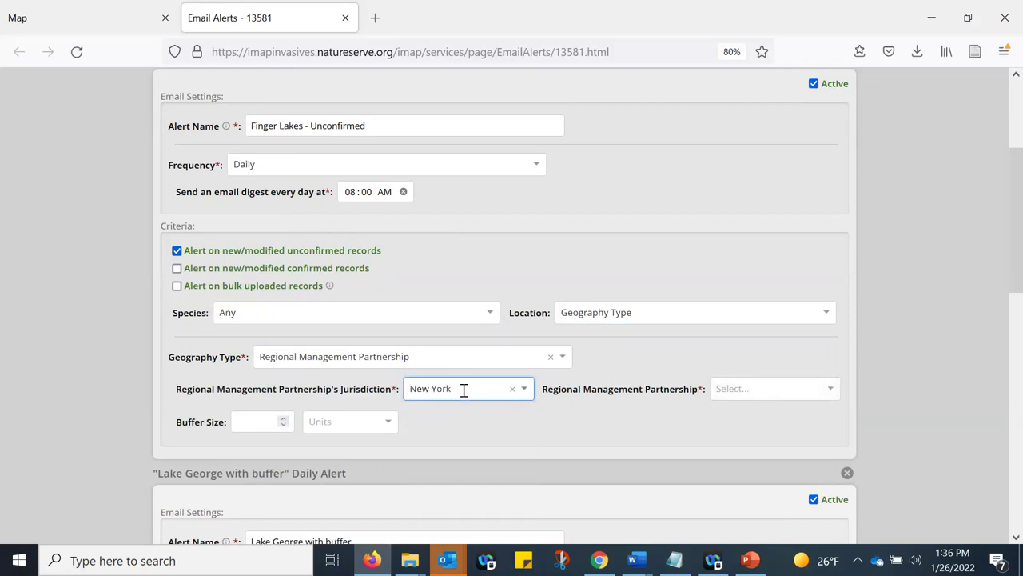
click(808, 389)
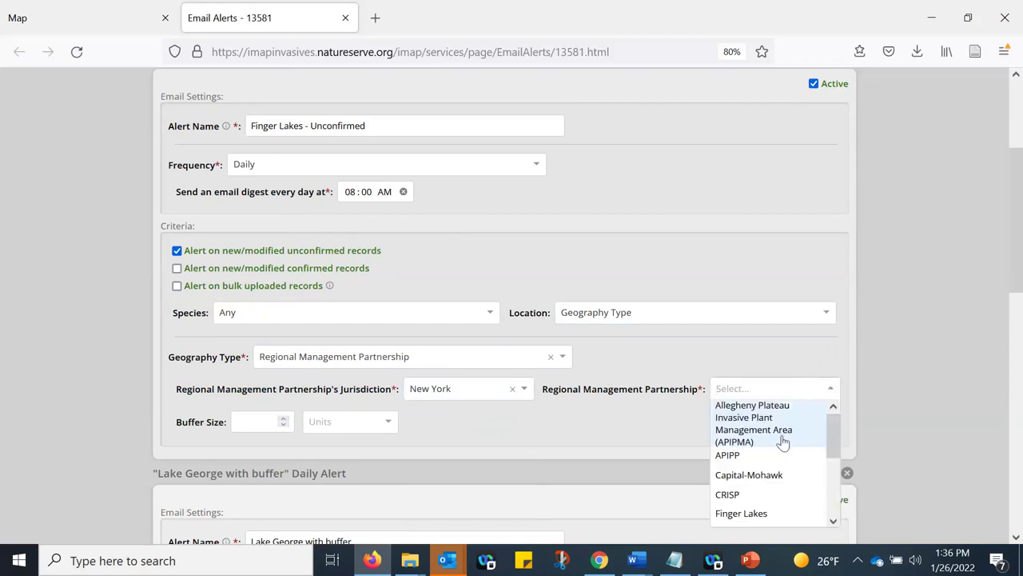
scroll(783, 443, down, 2)
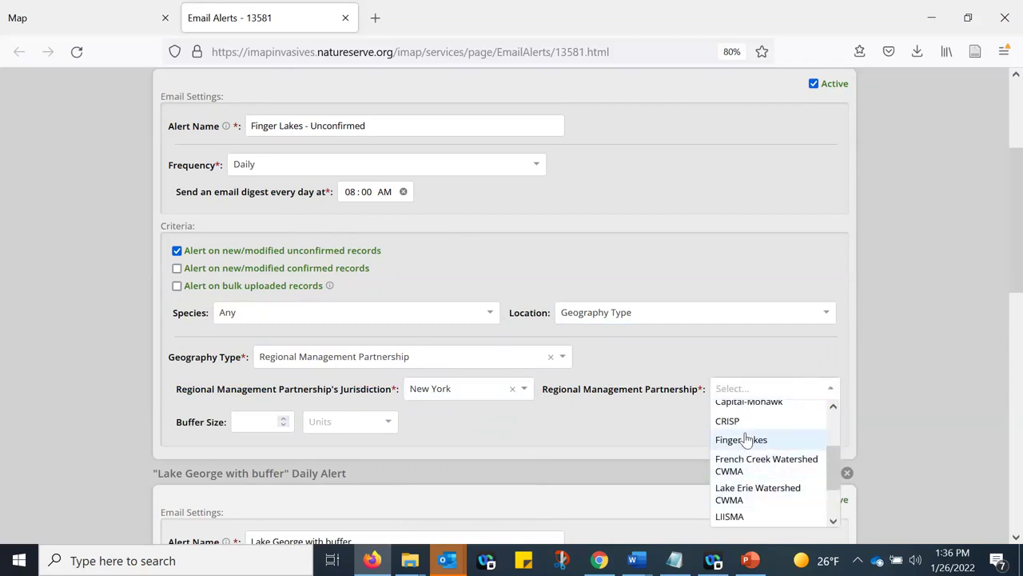
scroll(744, 440, down, 2)
scroll(746, 451, up, 3)
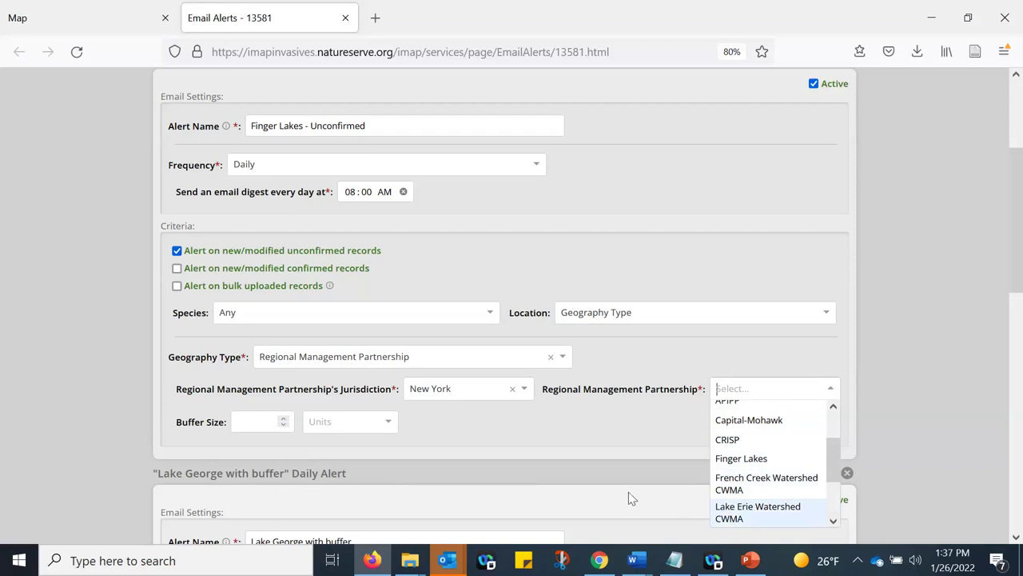
click(741, 458)
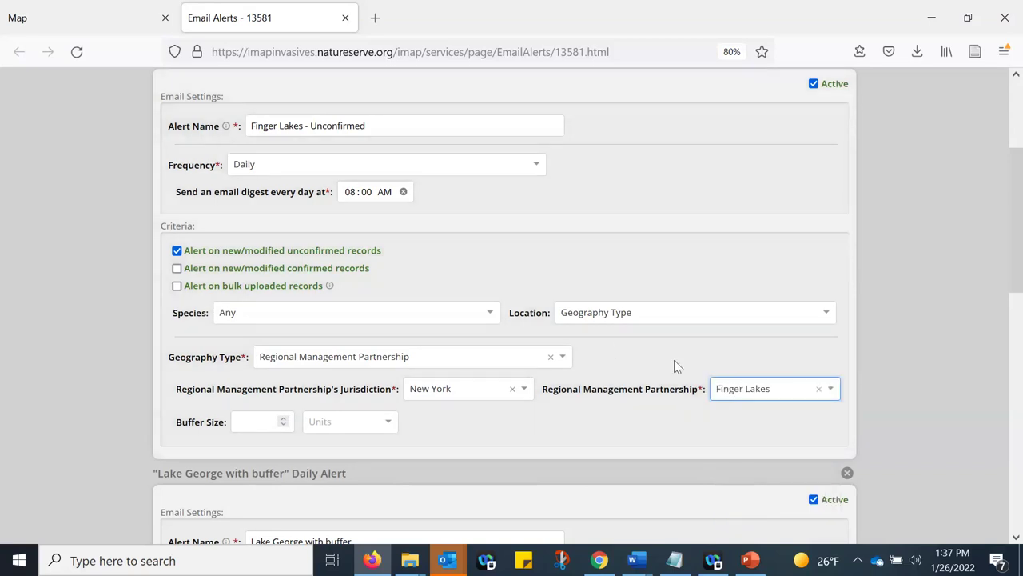
- Leave the buffer size empty and return to the top of the alert form
click(259, 426)
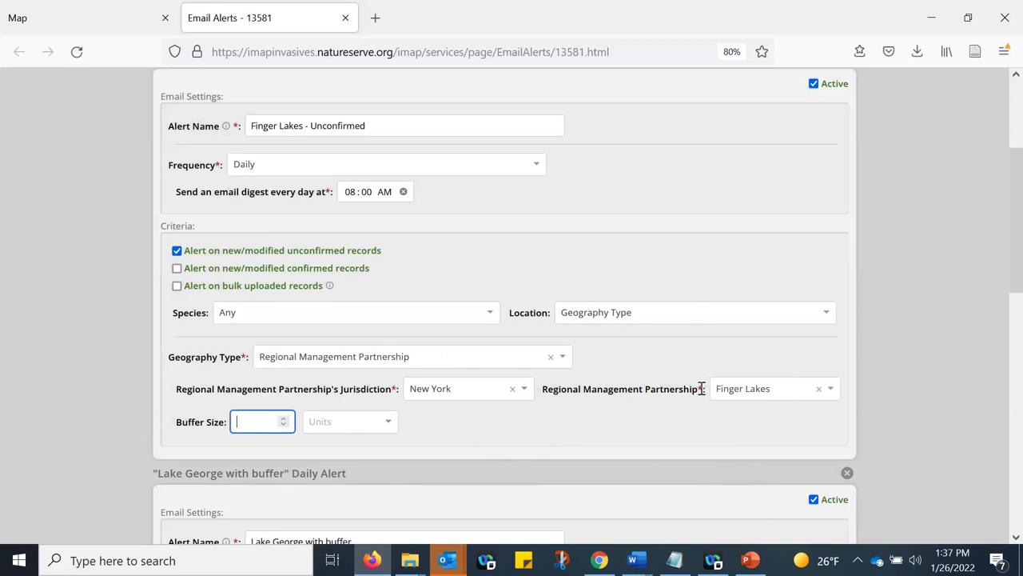
scroll(680, 422, up, 3)
scroll(680, 423, down, 3)
scroll(849, 322, up, 2)
scroll(829, 251, down, 1)
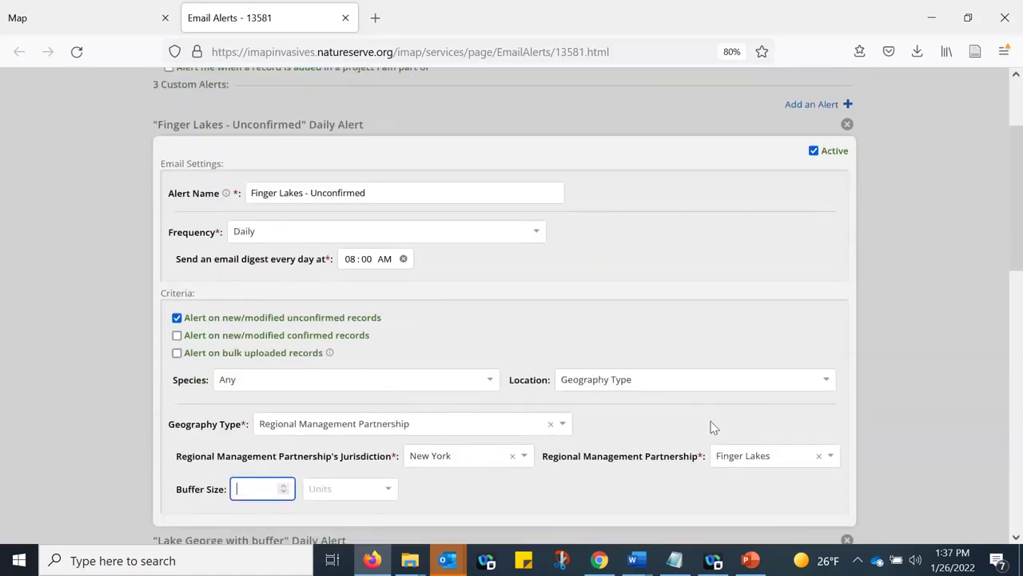
scroll(934, 352, up, 3)
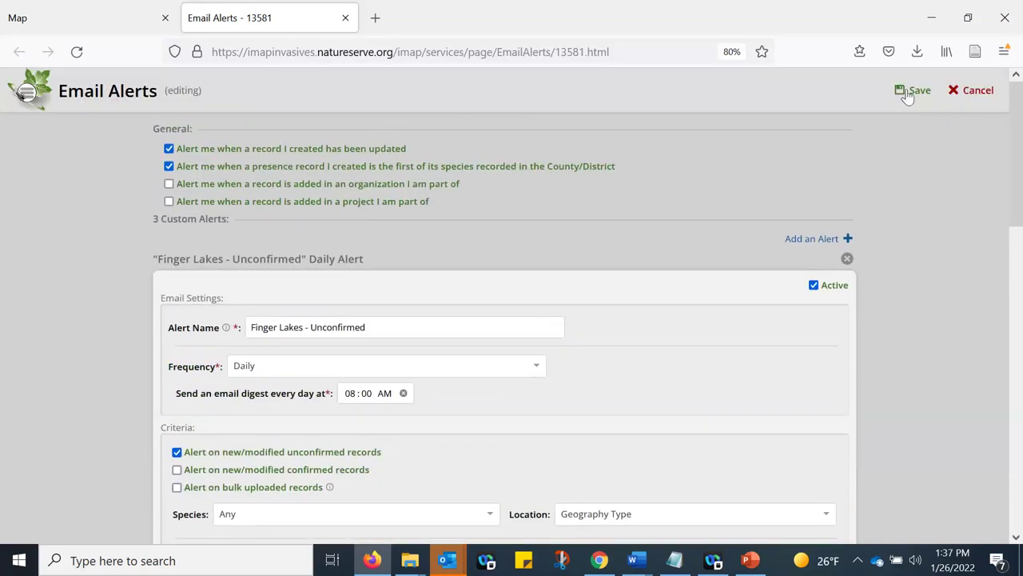
- Save the Finger Lakes - Unconfirmed alert and go back to the Map tab
click(915, 94)
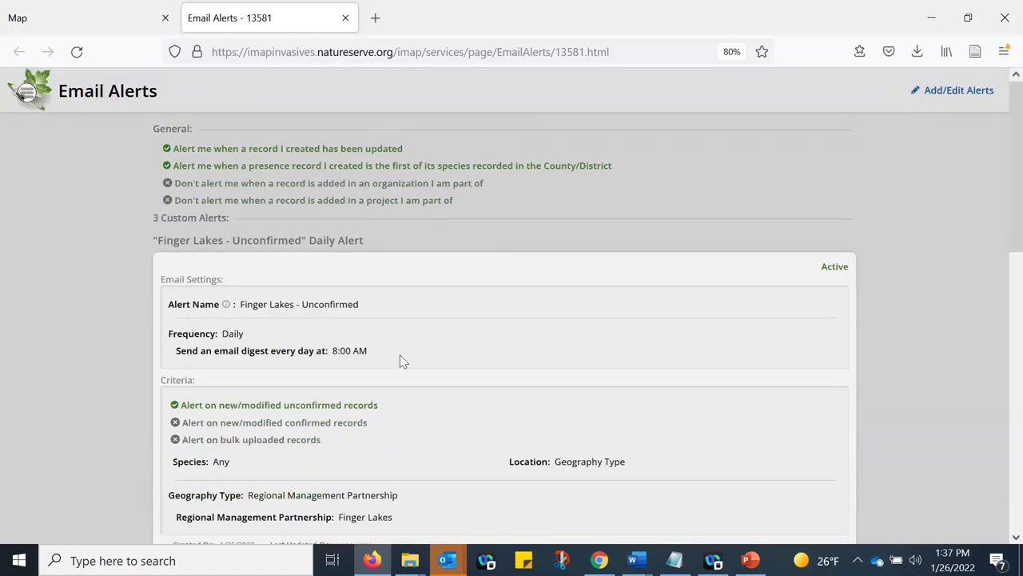
scroll(400, 359, down, 2)
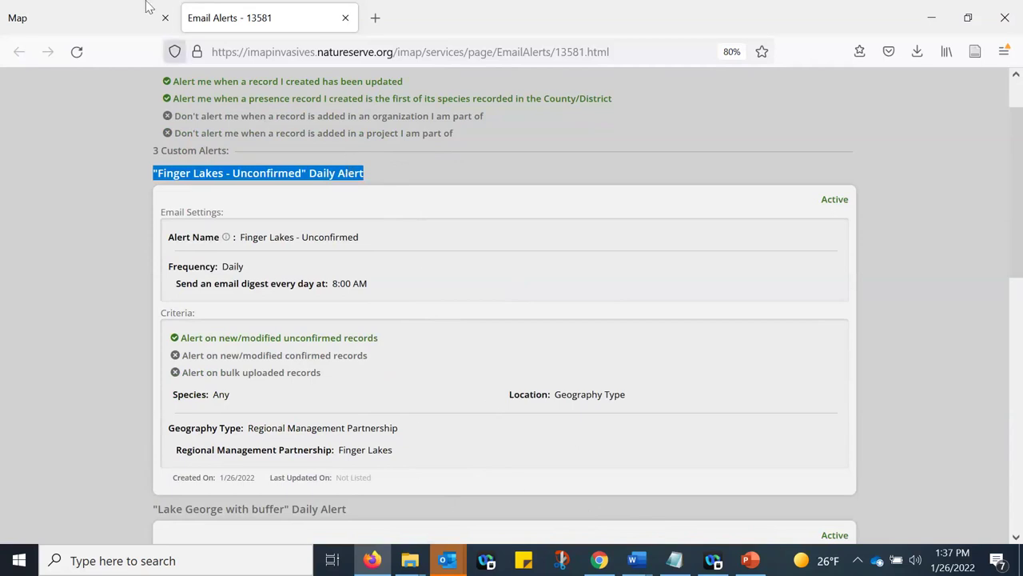
click(56, 18)
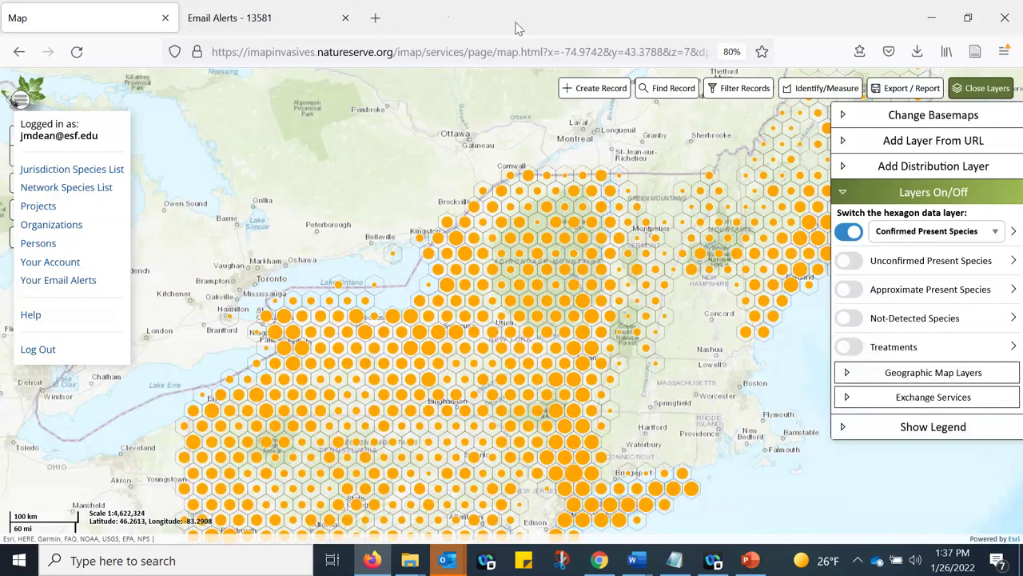
- Close the account menu and bring up the Filter Records window
click(19, 103)
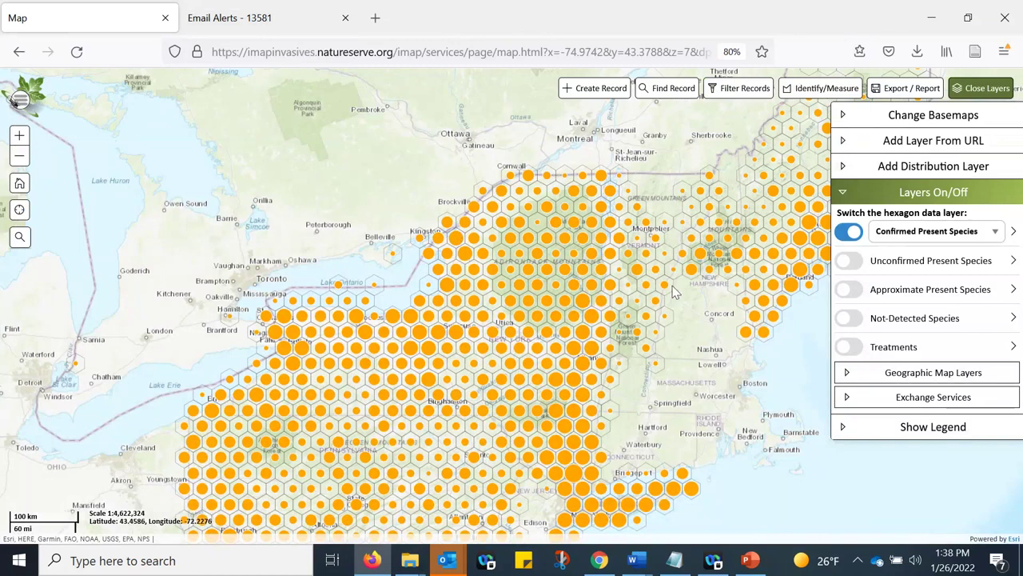
click(596, 89)
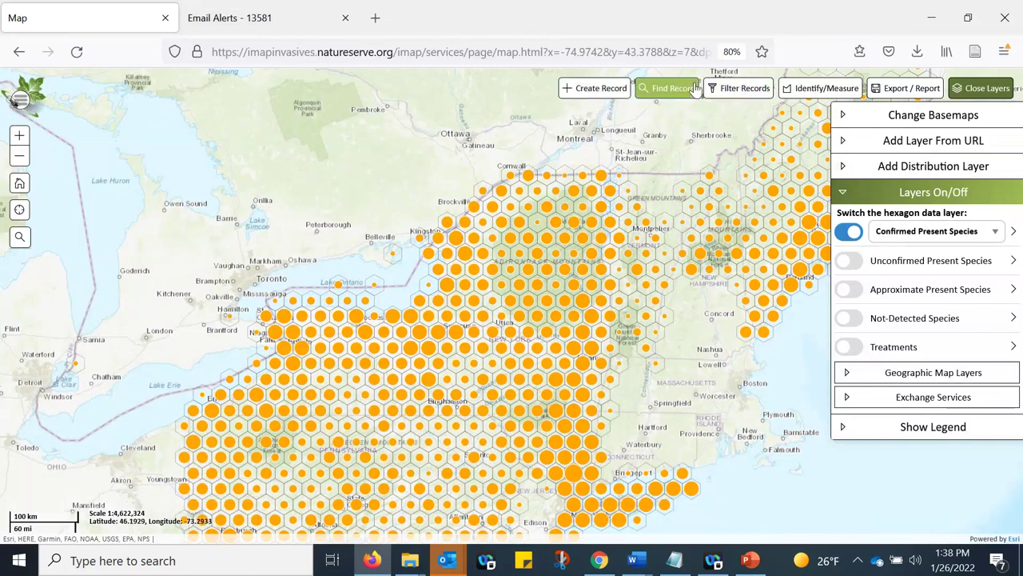
click(742, 90)
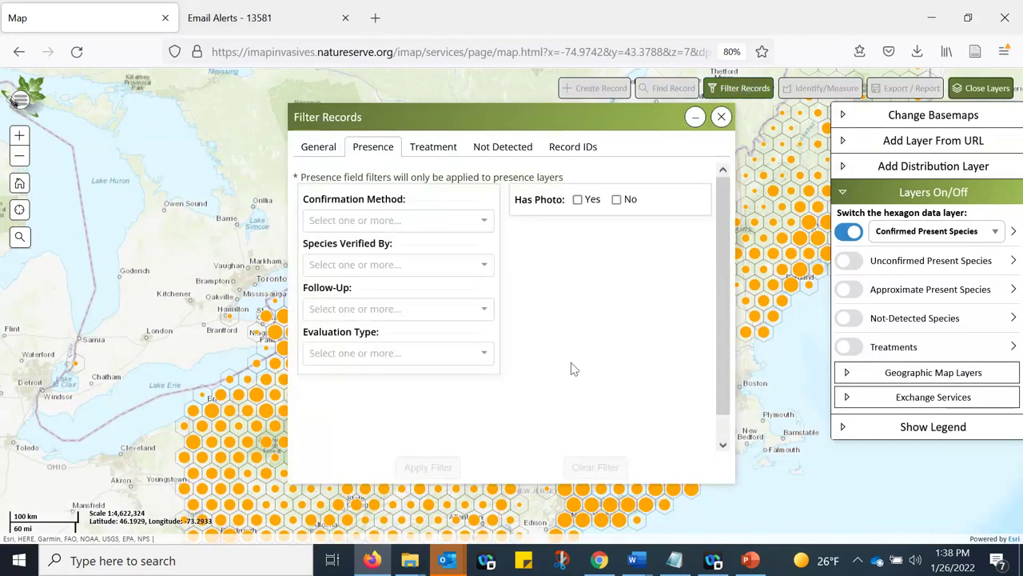
- Apply an Emerald Ash Borer species filter from the General tab and minimize the filter panel
click(311, 154)
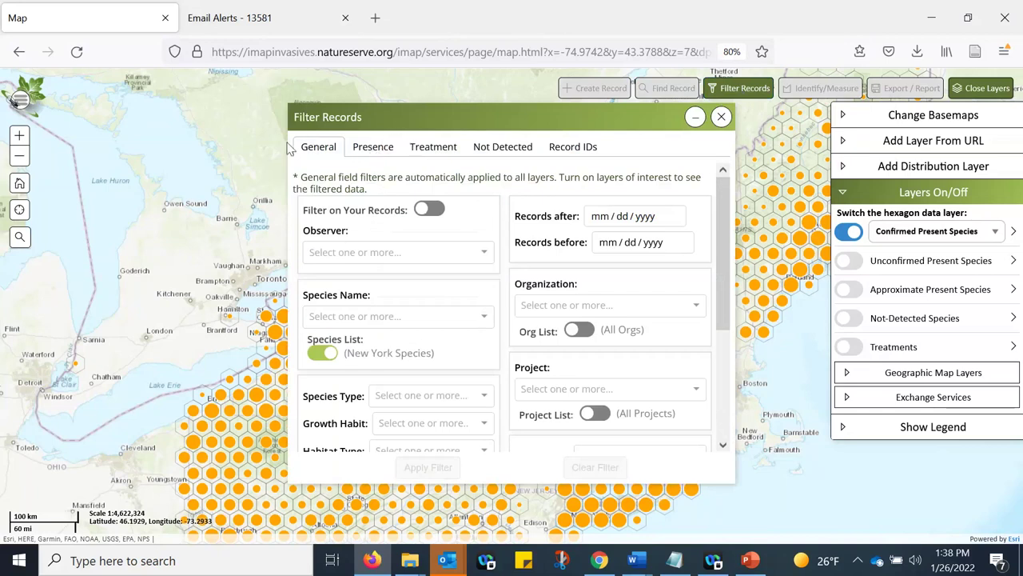
double_click(328, 154)
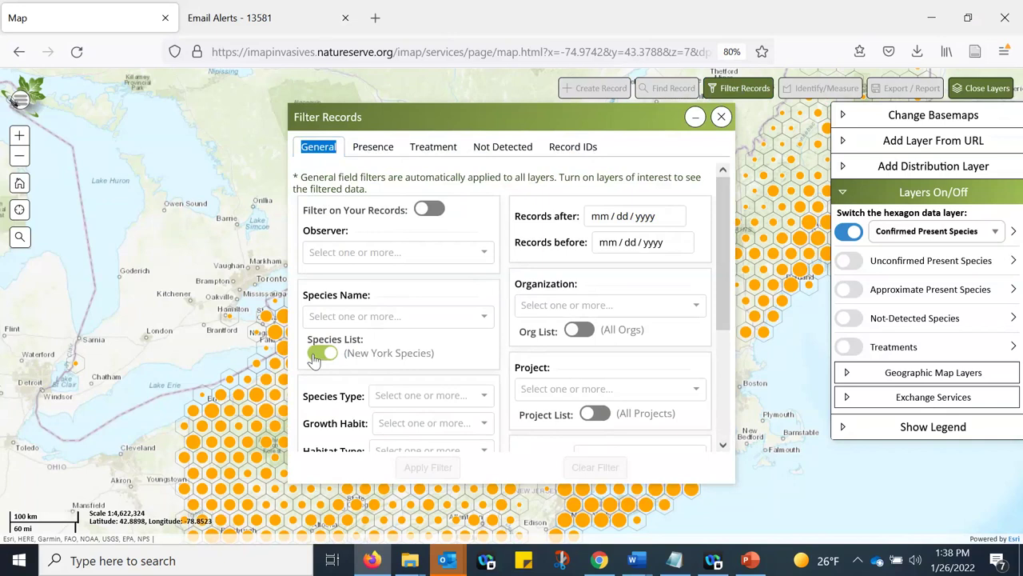
click(364, 319)
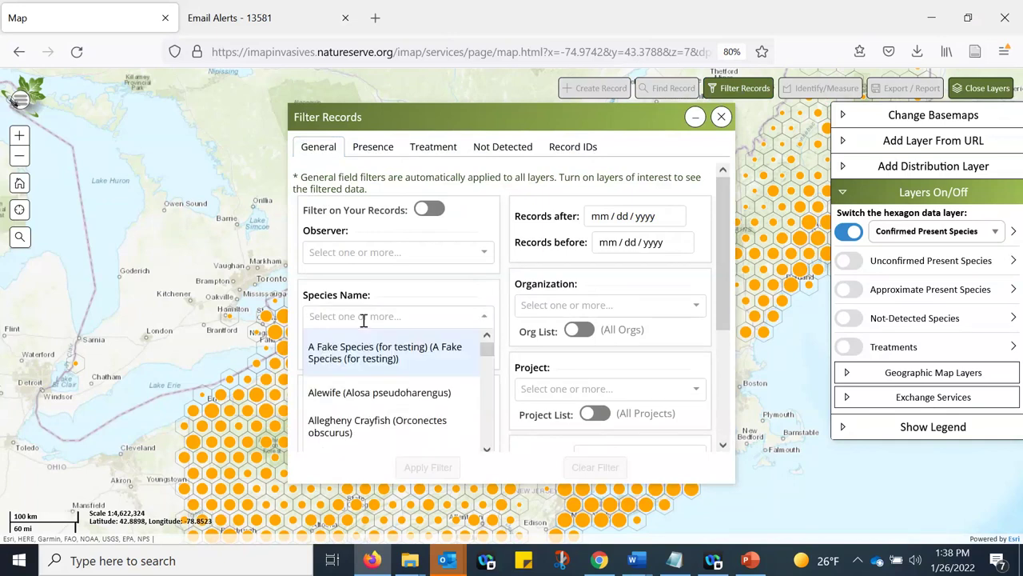
text(emer)
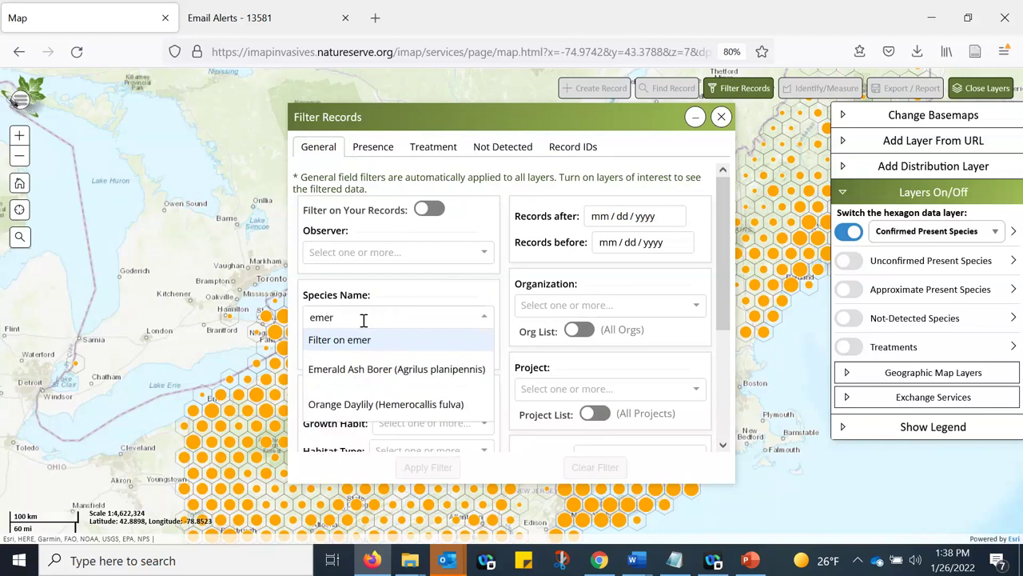
click(373, 371)
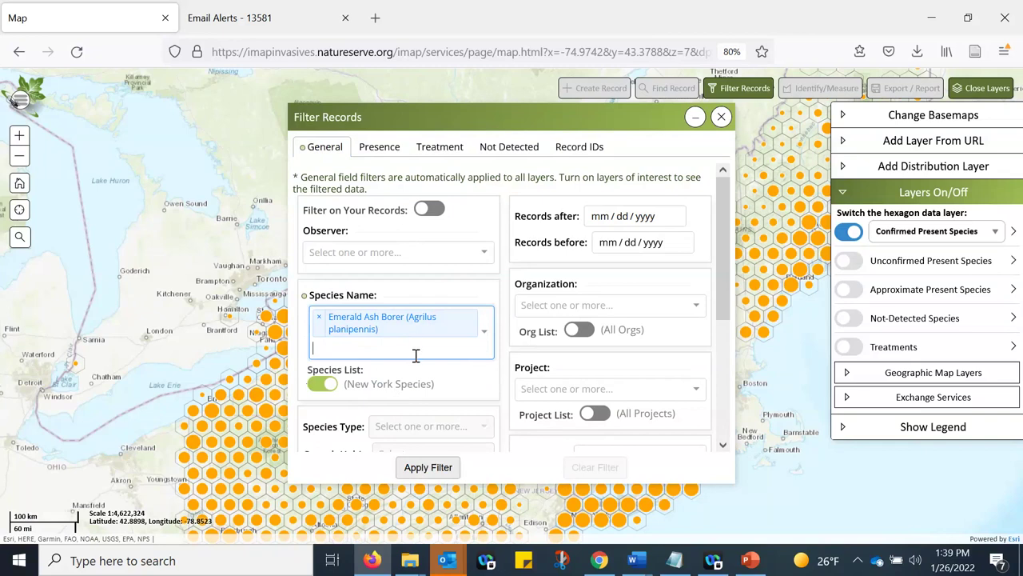
click(430, 468)
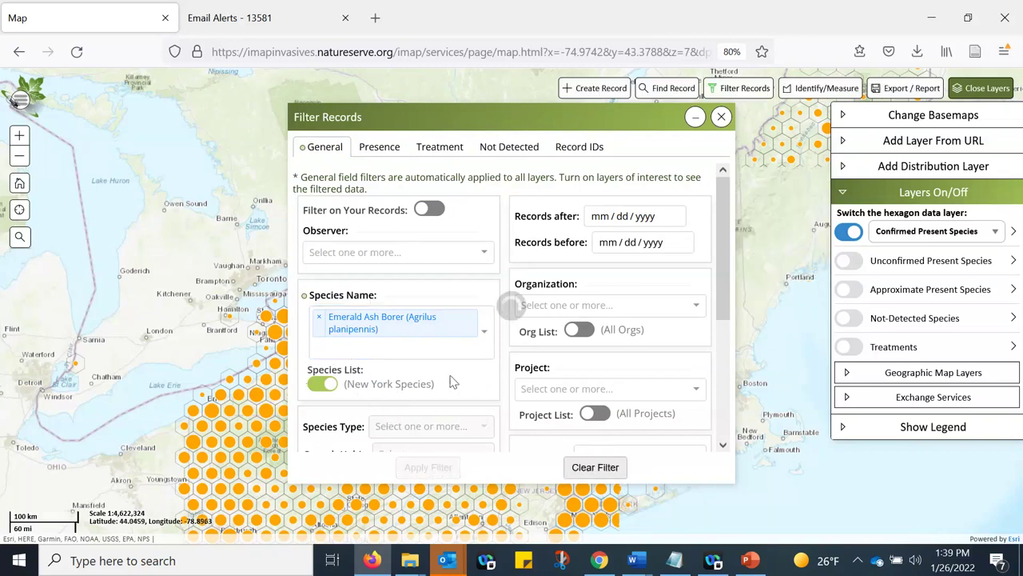
scroll(402, 381, down, 3)
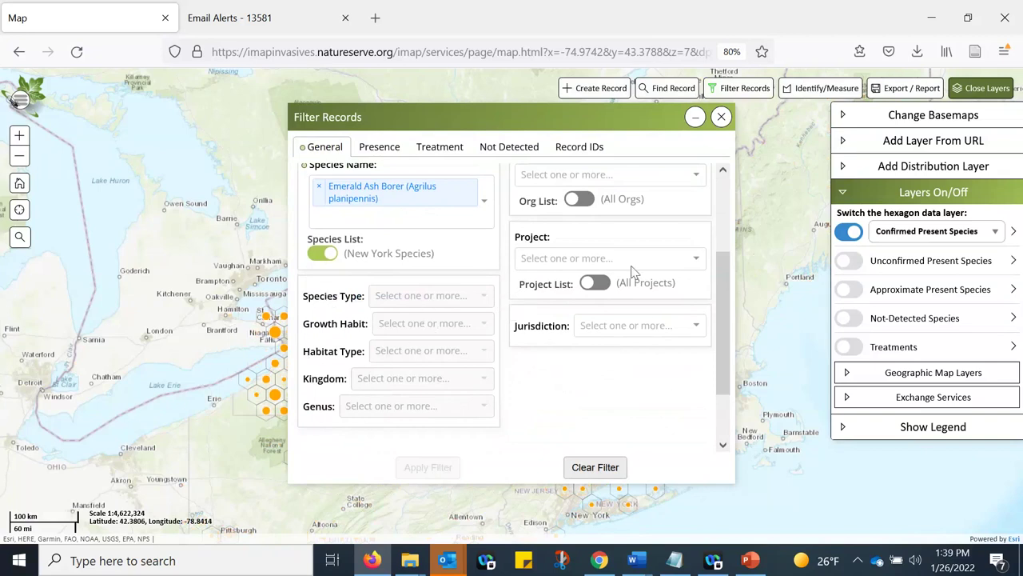
scroll(551, 324, up, 2)
scroll(551, 323, up, 1)
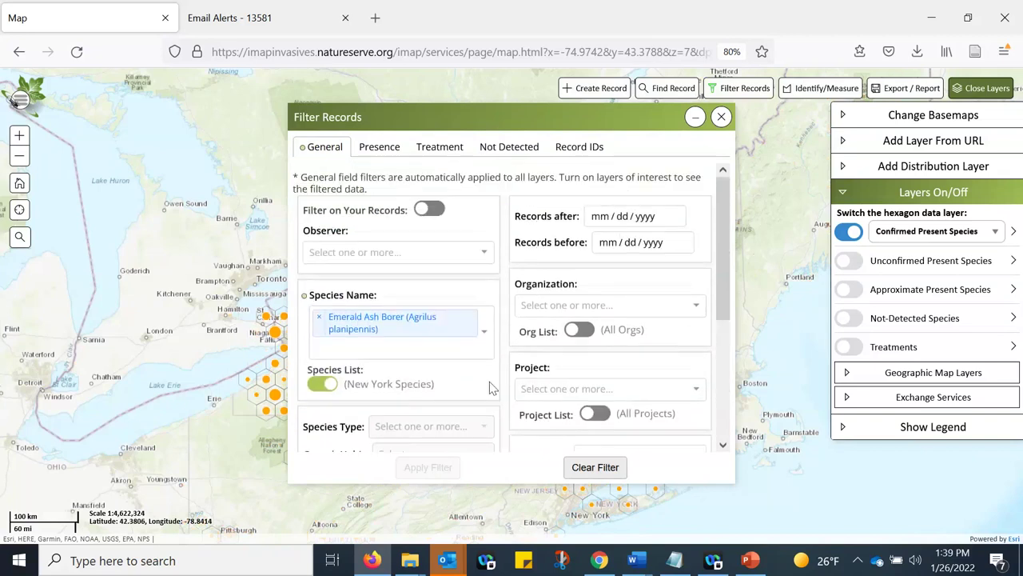
click(695, 117)
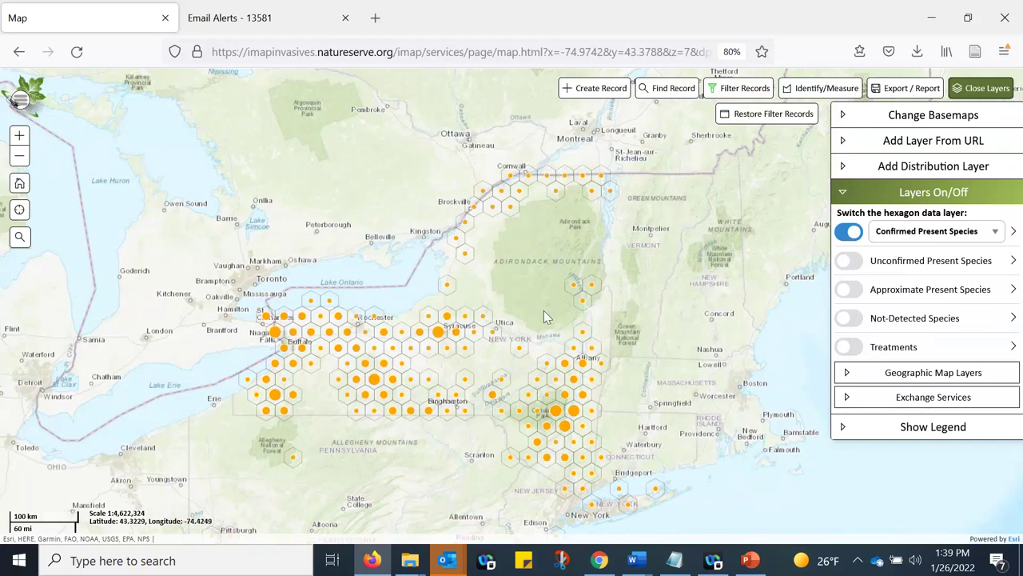
- Reopen Filter Records and look through the Presence, Treatment and Not Detected tabs, ending on Presence
click(736, 90)
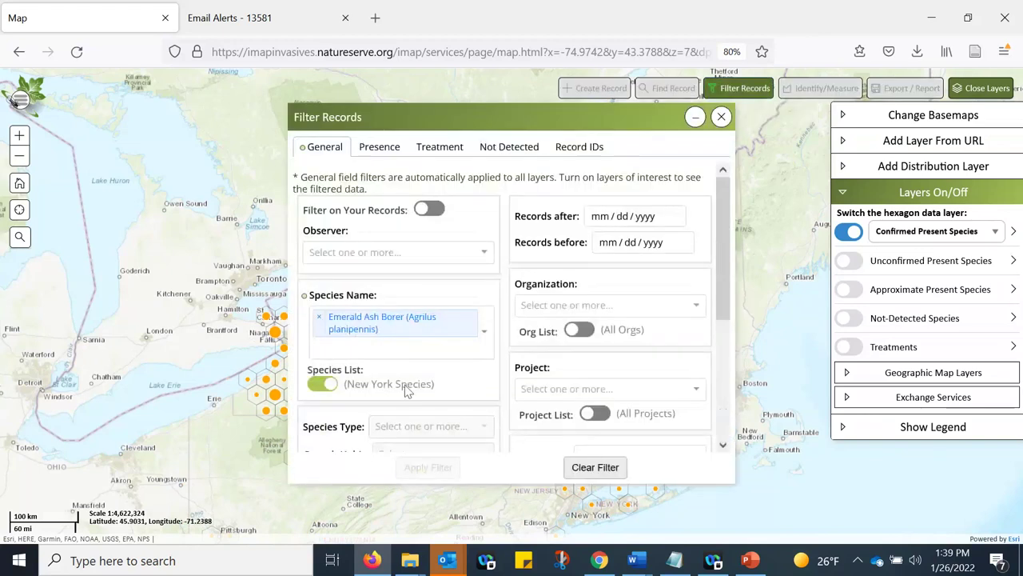
click(378, 153)
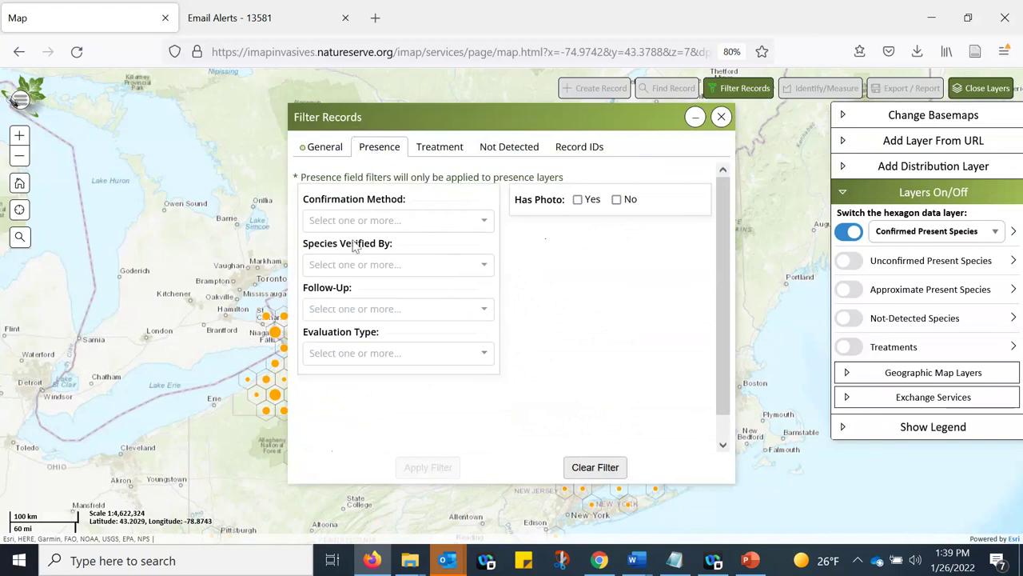
click(435, 152)
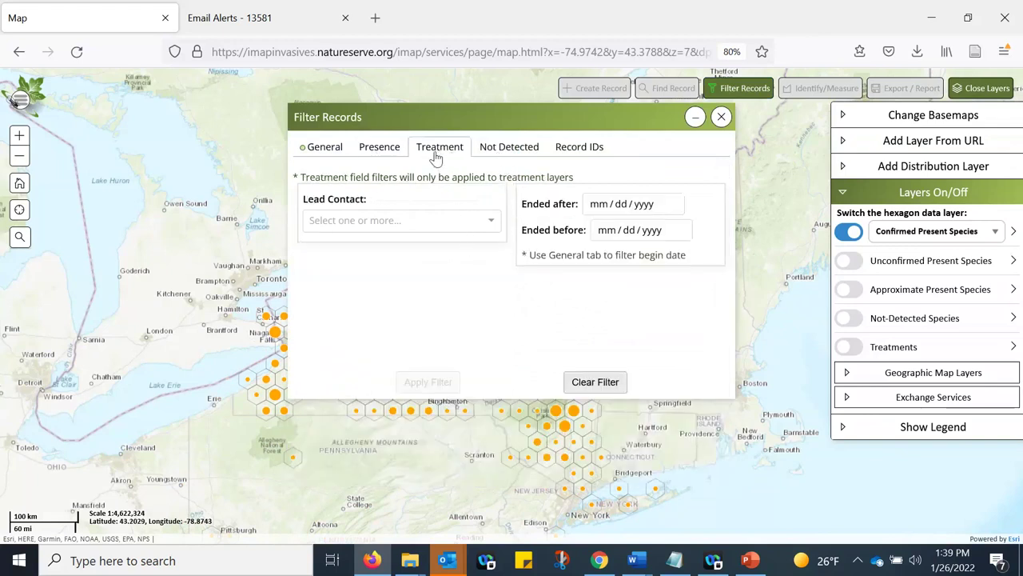
click(497, 150)
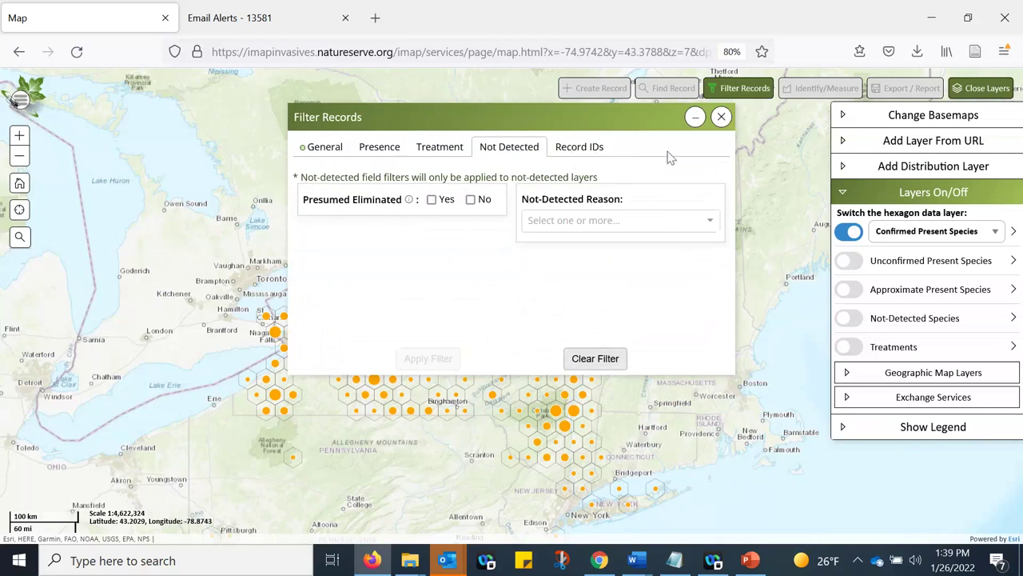
click(366, 152)
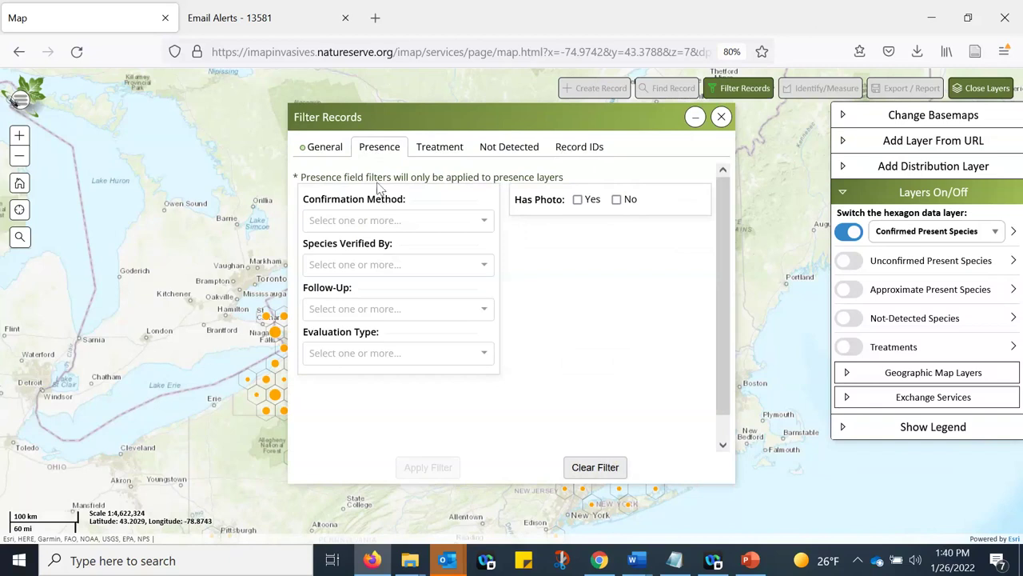
- Apply a Photo ID confirmation-method filter, minimize the panel, and recentre the map on New York
click(484, 229)
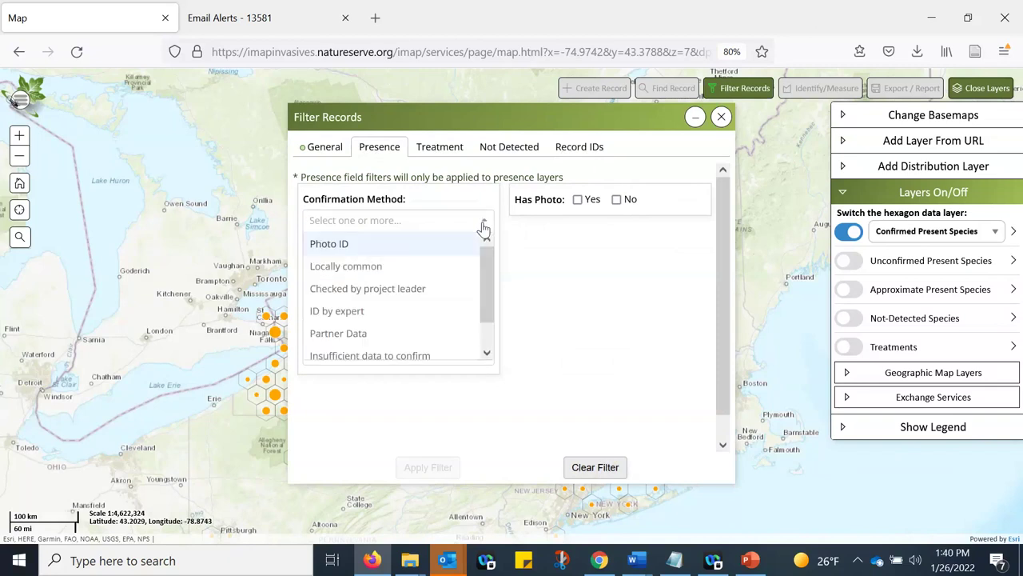
click(362, 246)
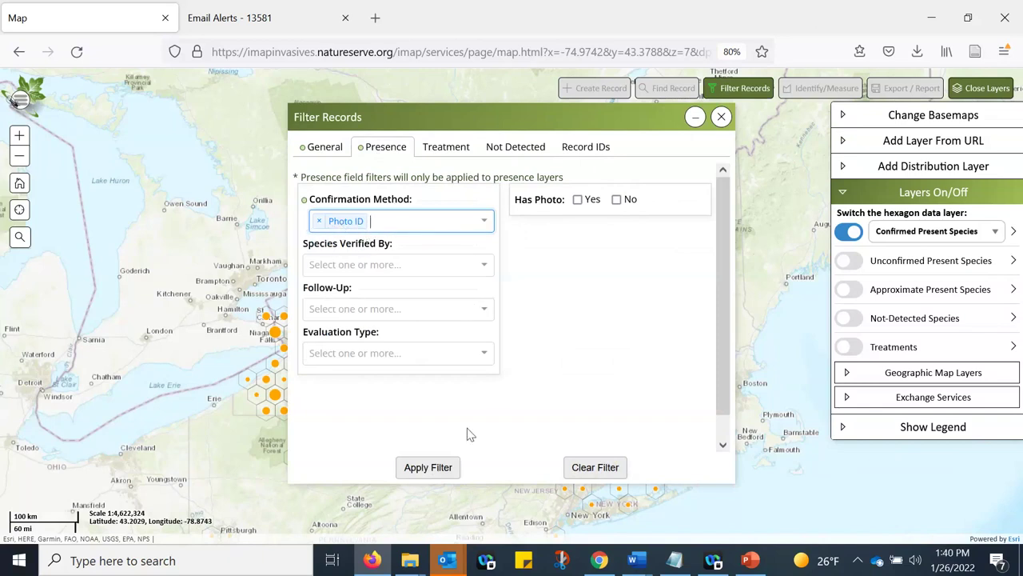
click(442, 471)
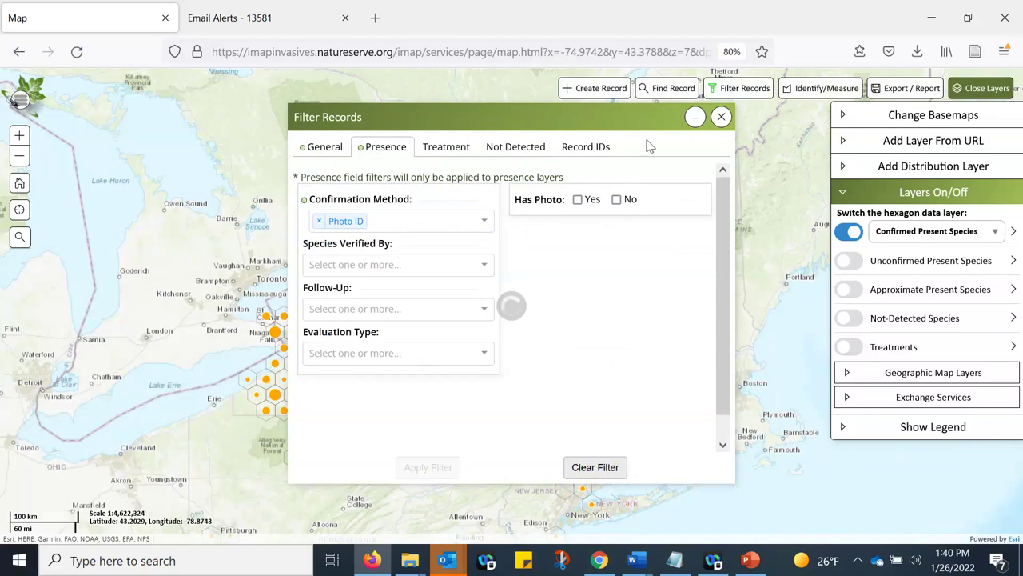
click(694, 117)
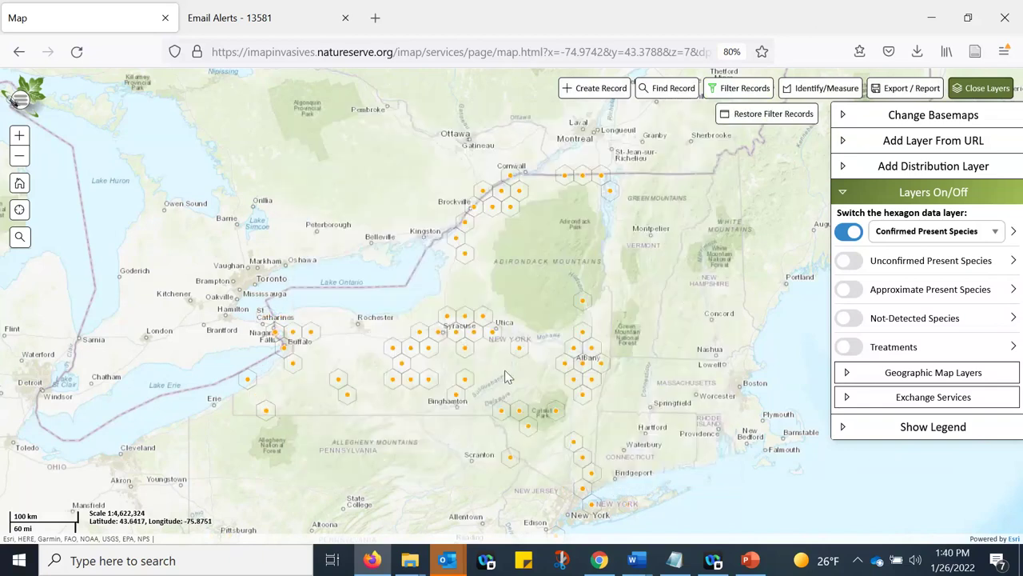
drag(674, 345, 605, 291)
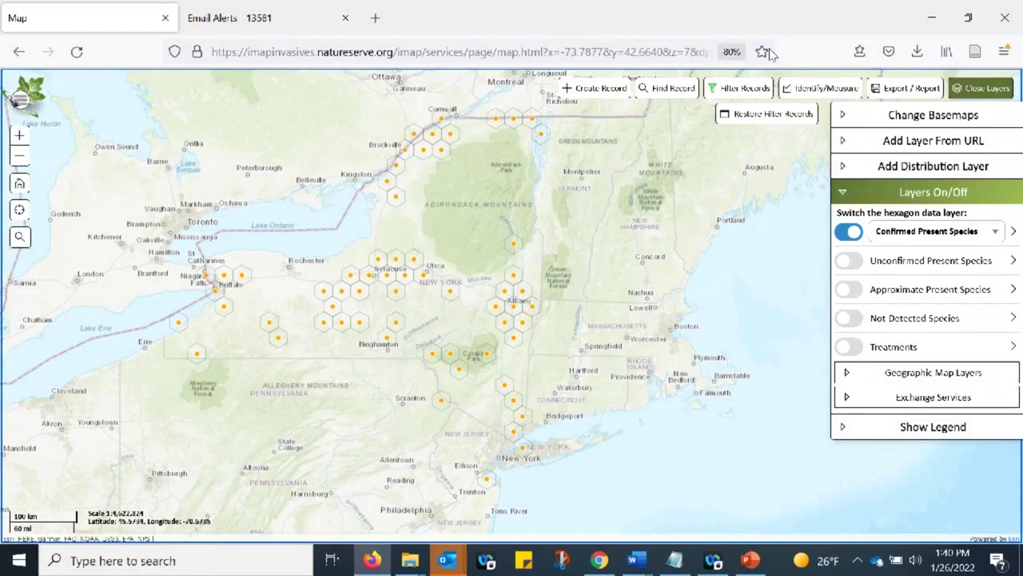
- Add a Species Verified By filter for one verifier alongside Photo ID and apply it to the map
click(741, 88)
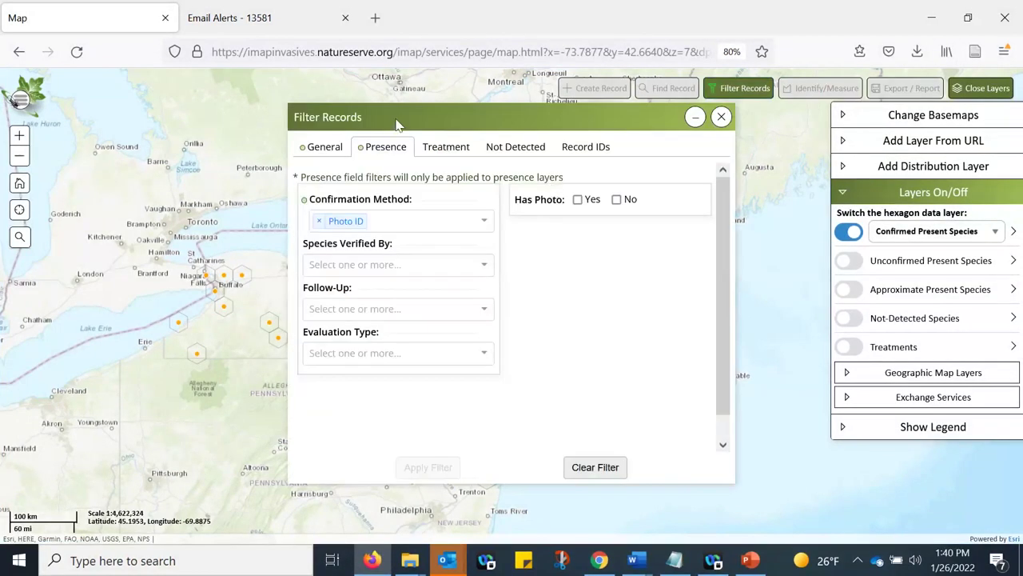
drag(194, 264, 61, 320)
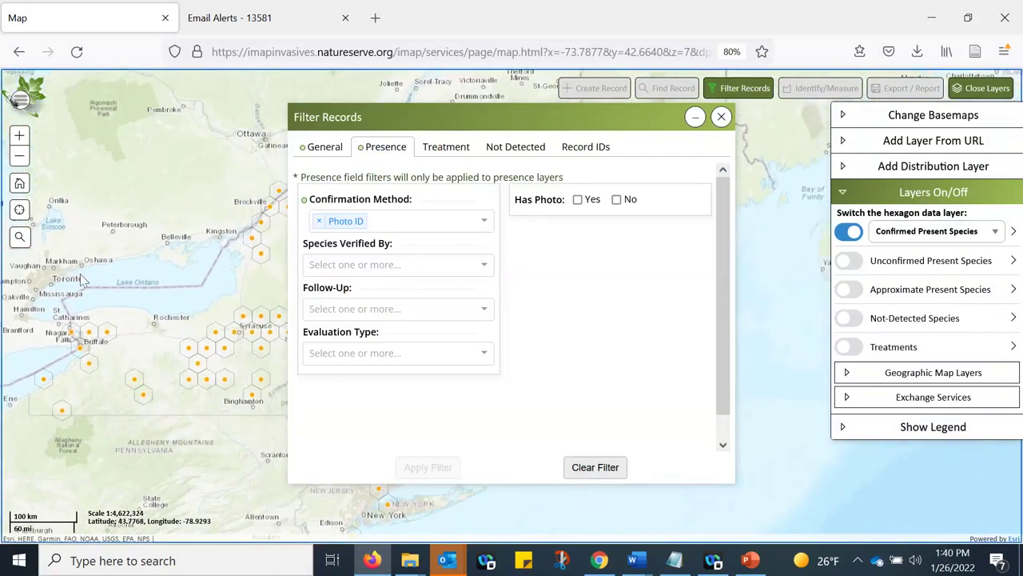
click(354, 266)
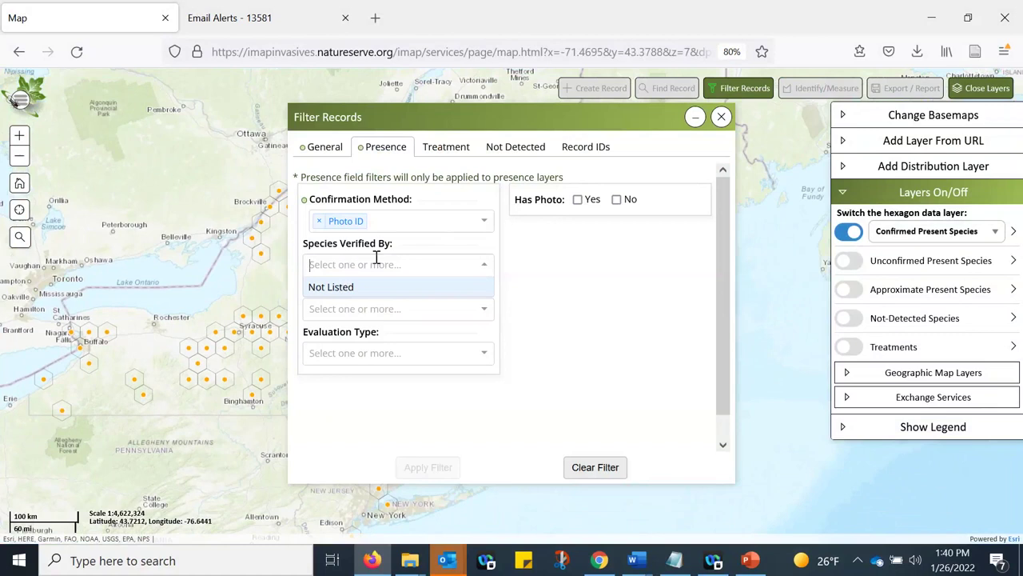
text(jason)
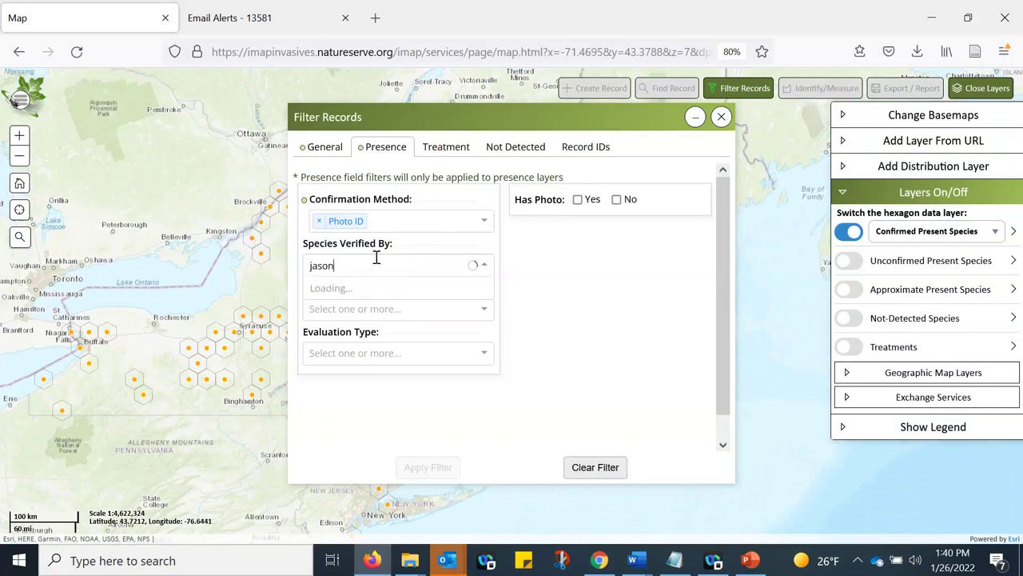
text( de)
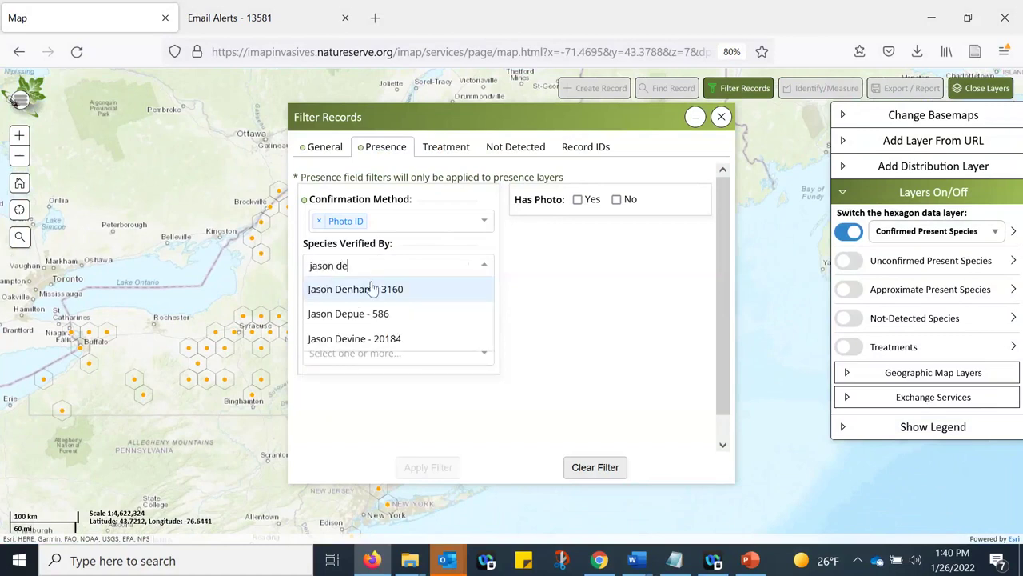
key(Return)
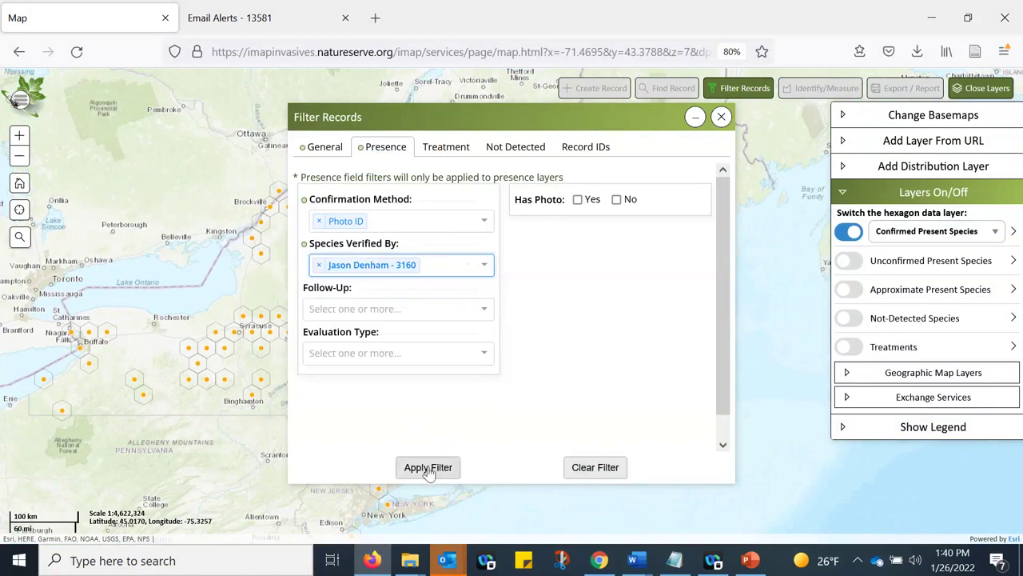
click(428, 468)
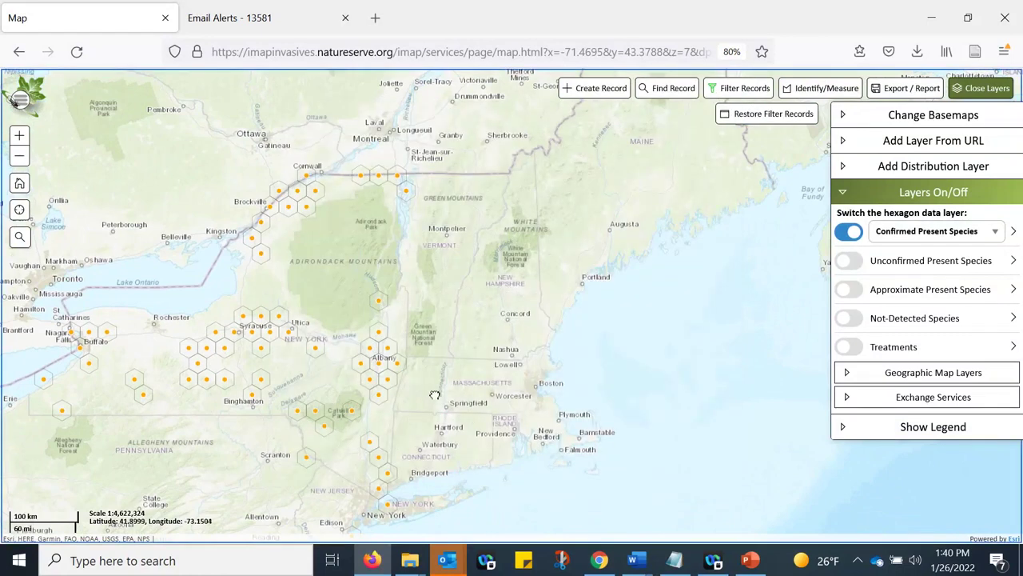
drag(432, 397, 452, 367)
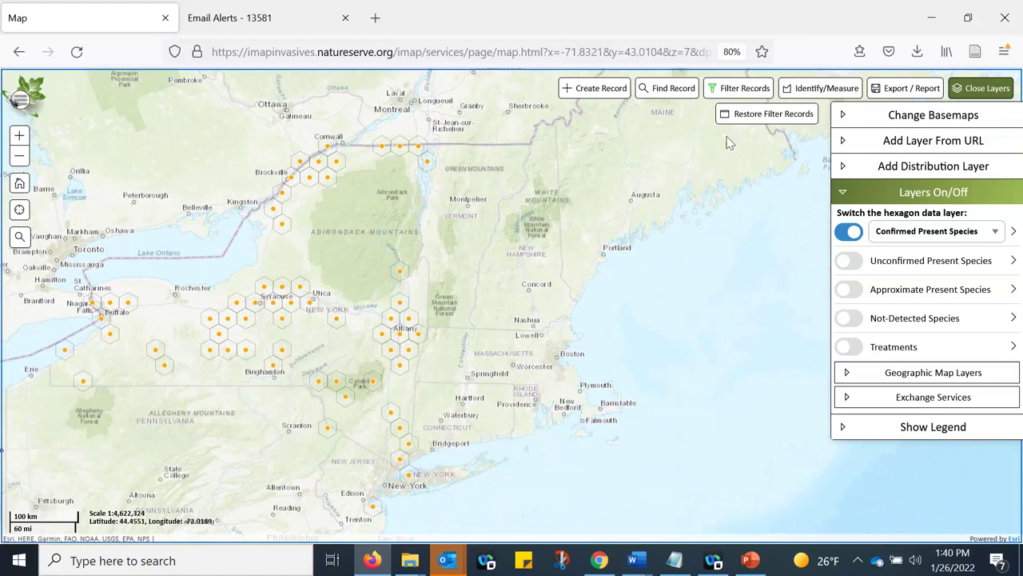
- Reopen Filter Records and review the General tab before returning to Presence
click(732, 90)
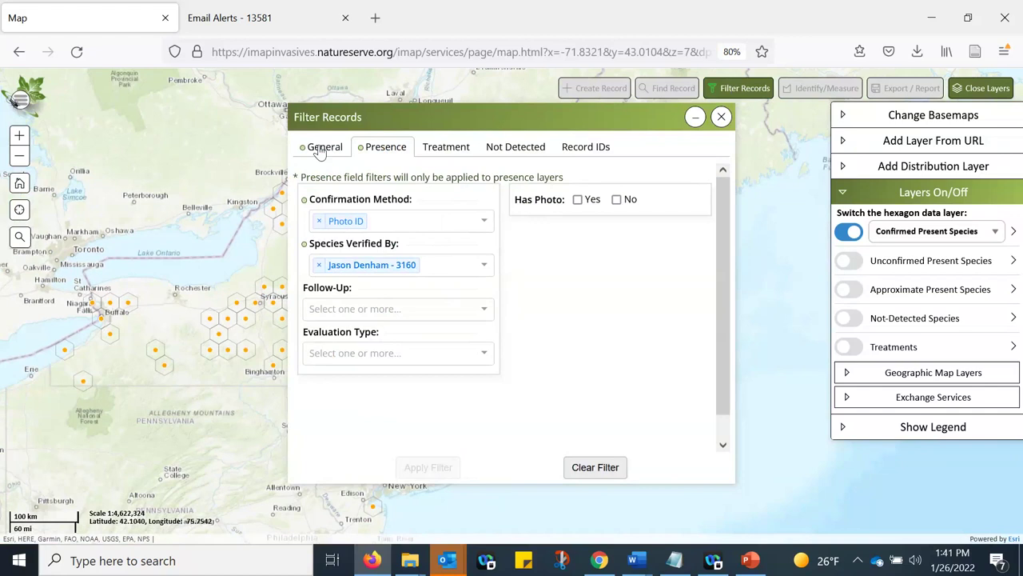
click(320, 152)
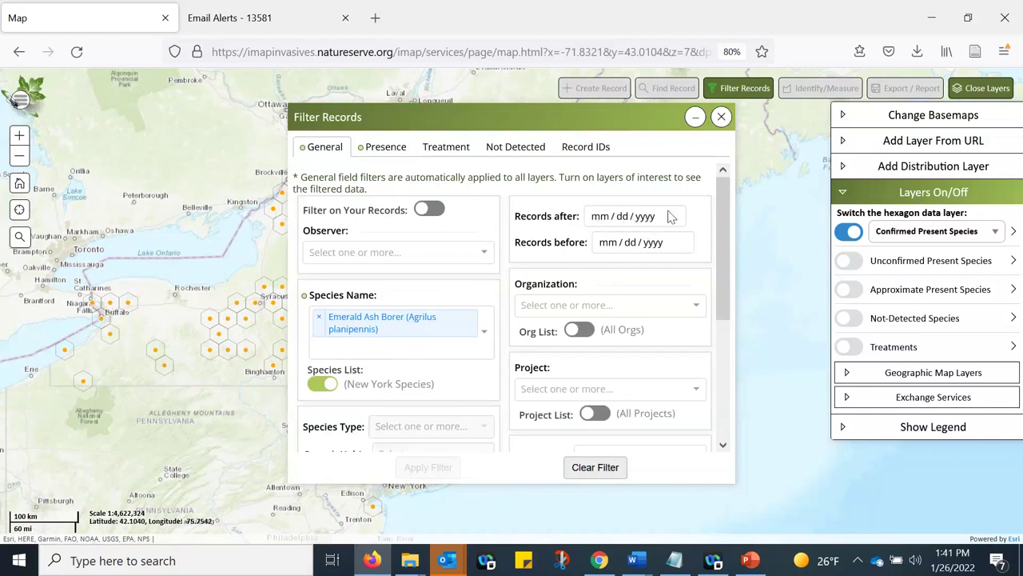
click(383, 148)
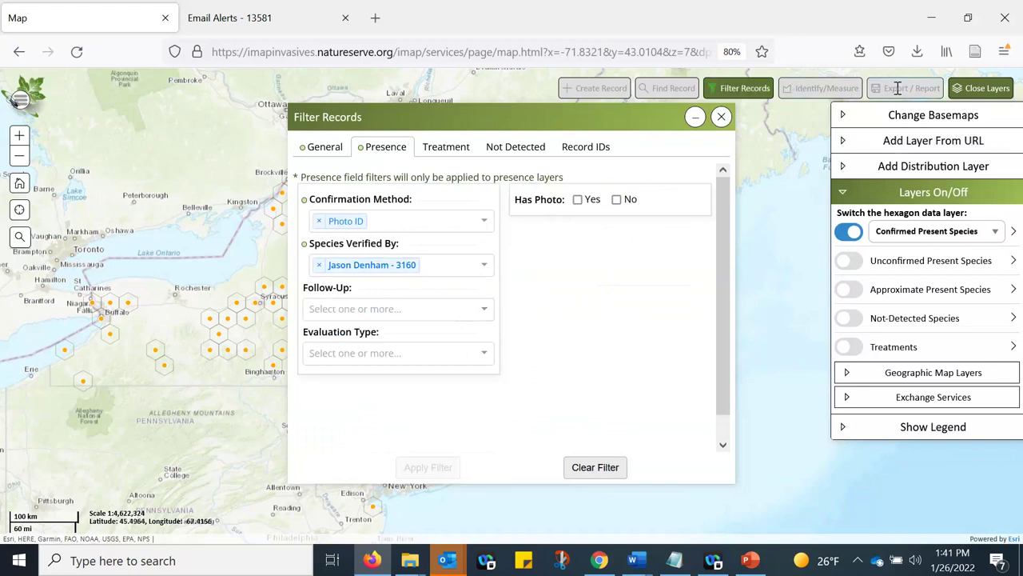
drag(897, 88, 929, 88)
click(926, 88)
- Inspect the Follow-Up and Evaluation Type options, leaving both unset
click(353, 311)
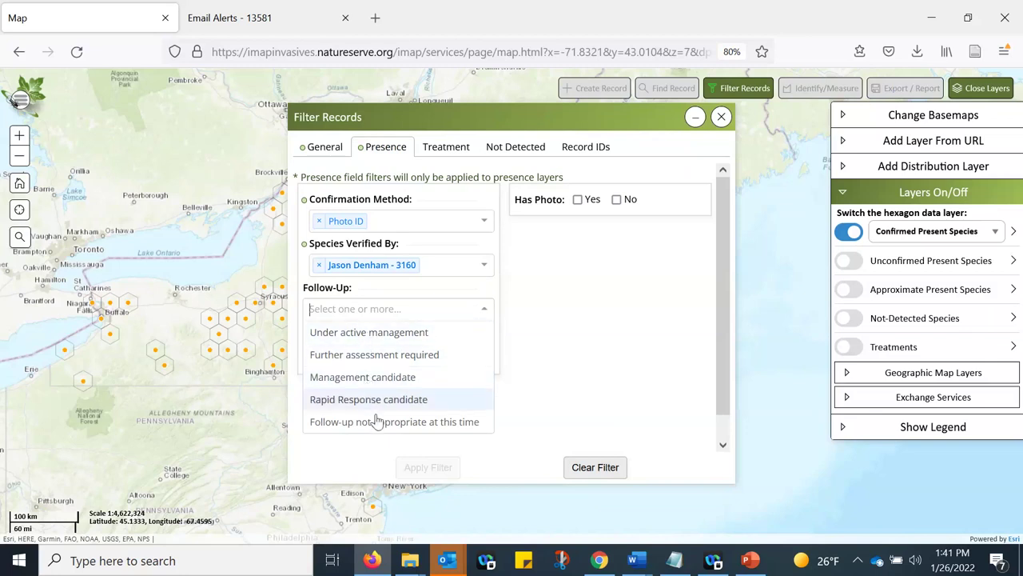
click(375, 457)
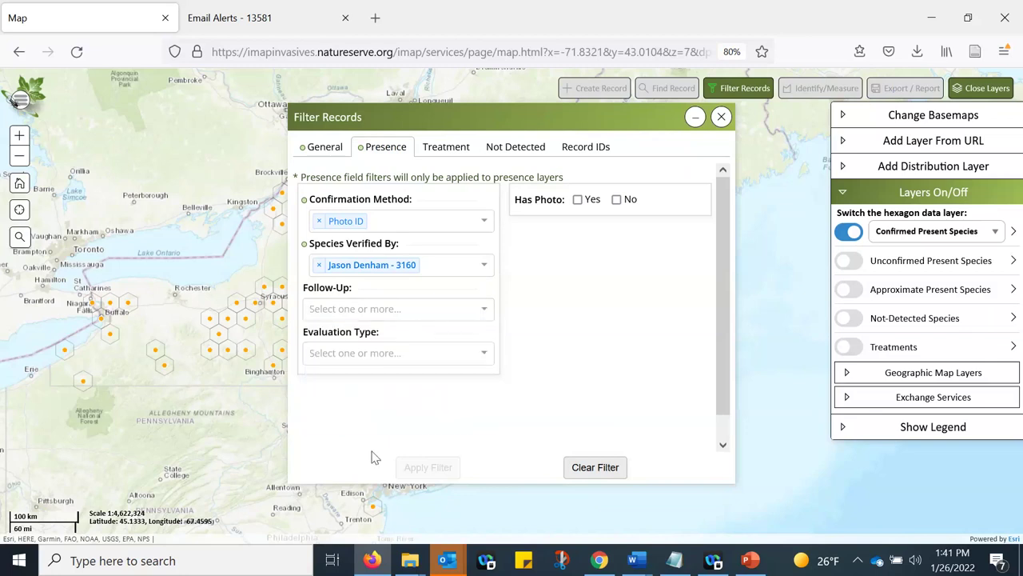
click(364, 350)
scroll(360, 399, down, 1)
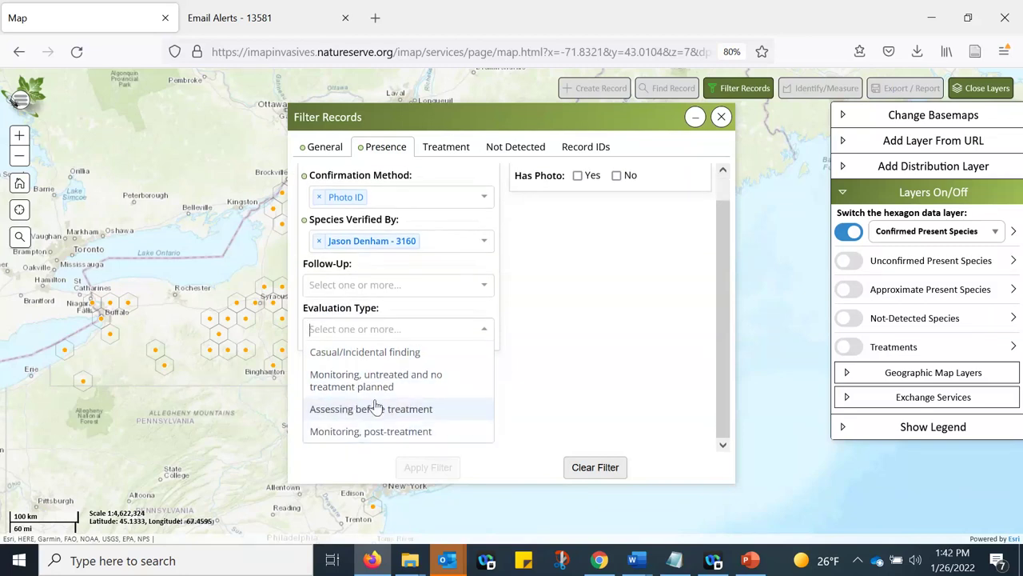
scroll(375, 406, up, 1)
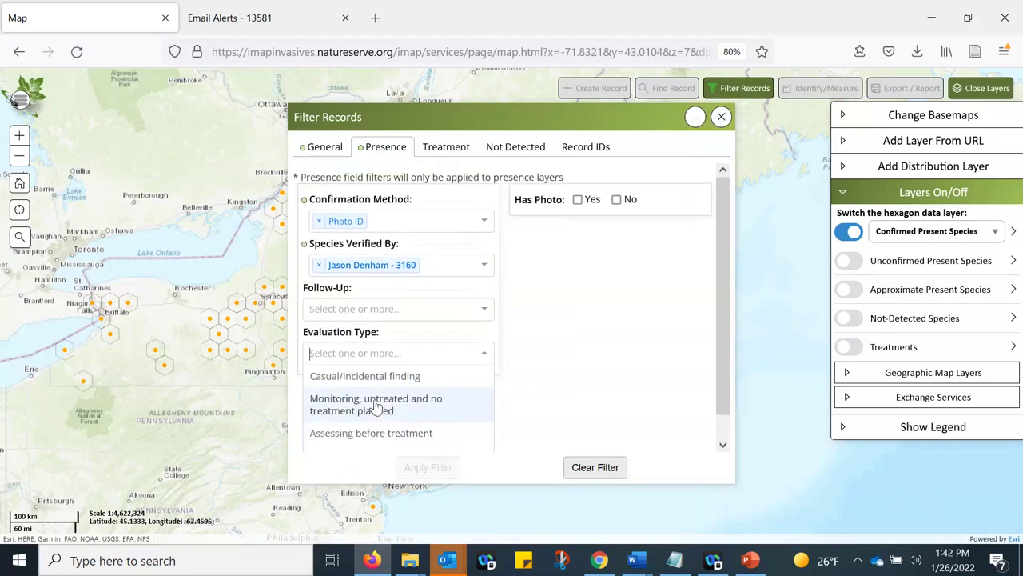
click(549, 392)
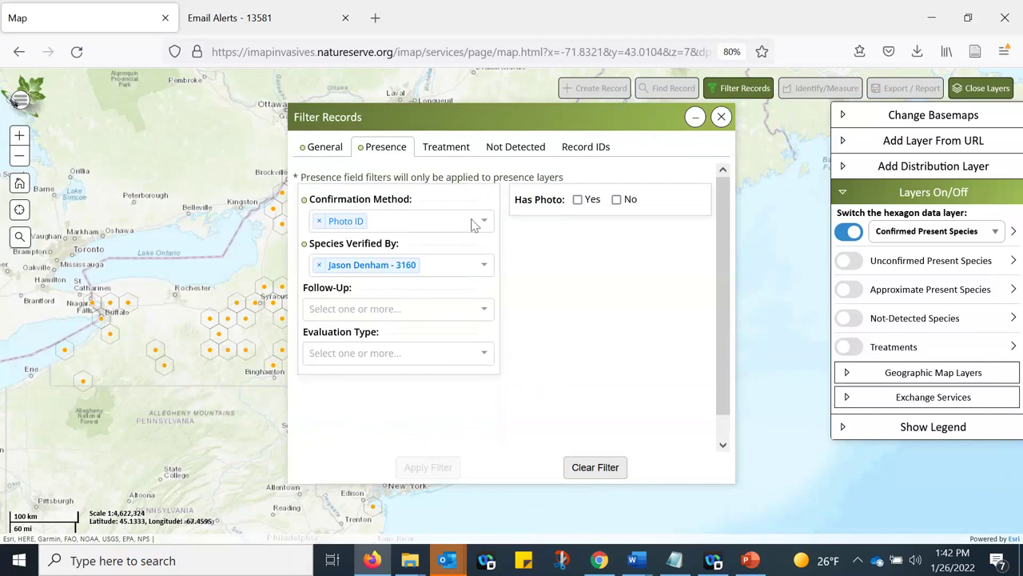
- Set Has Photo to Yes, remove the Photo ID criterion, and apply the filter
click(577, 200)
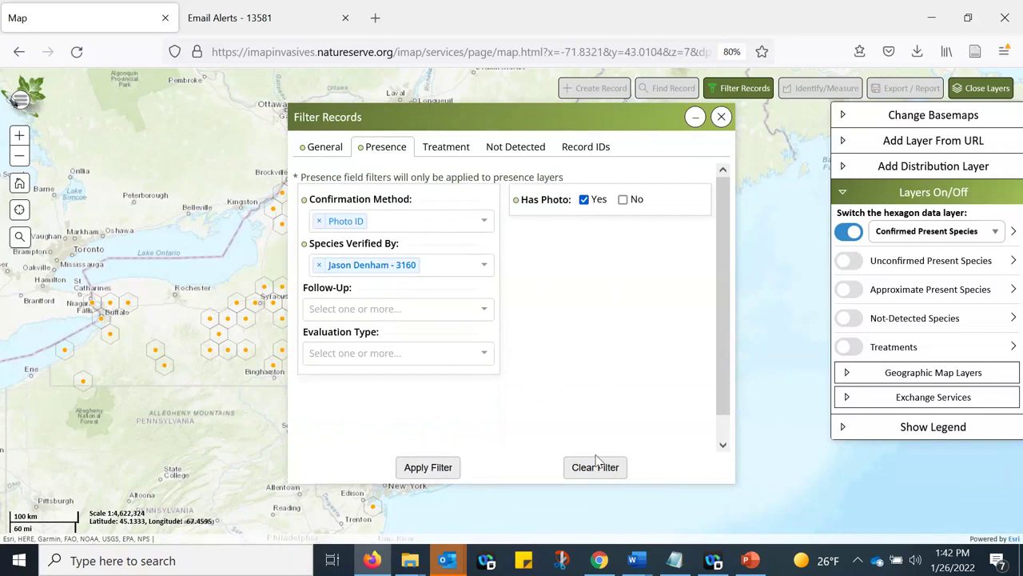
click(319, 223)
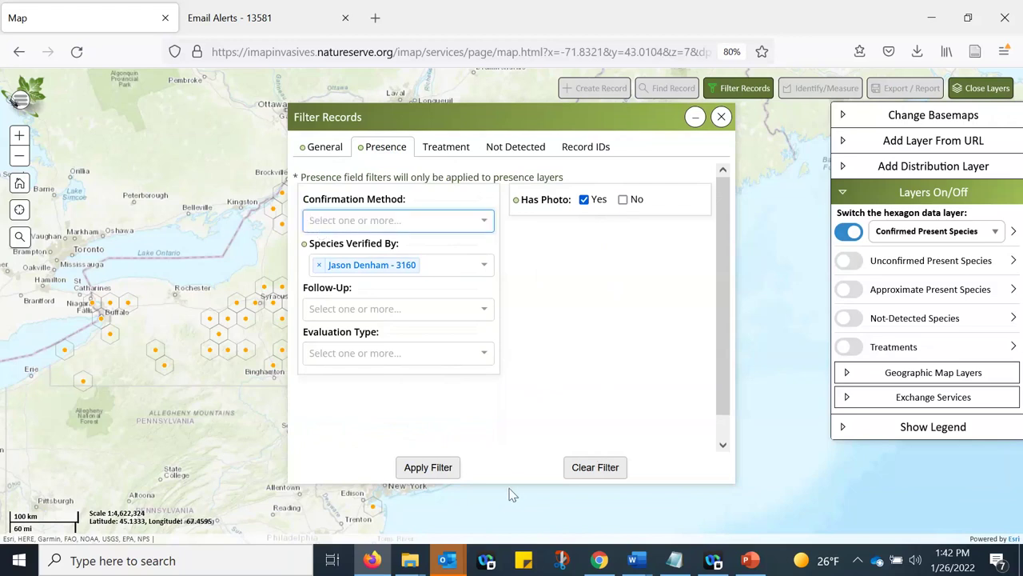
click(426, 467)
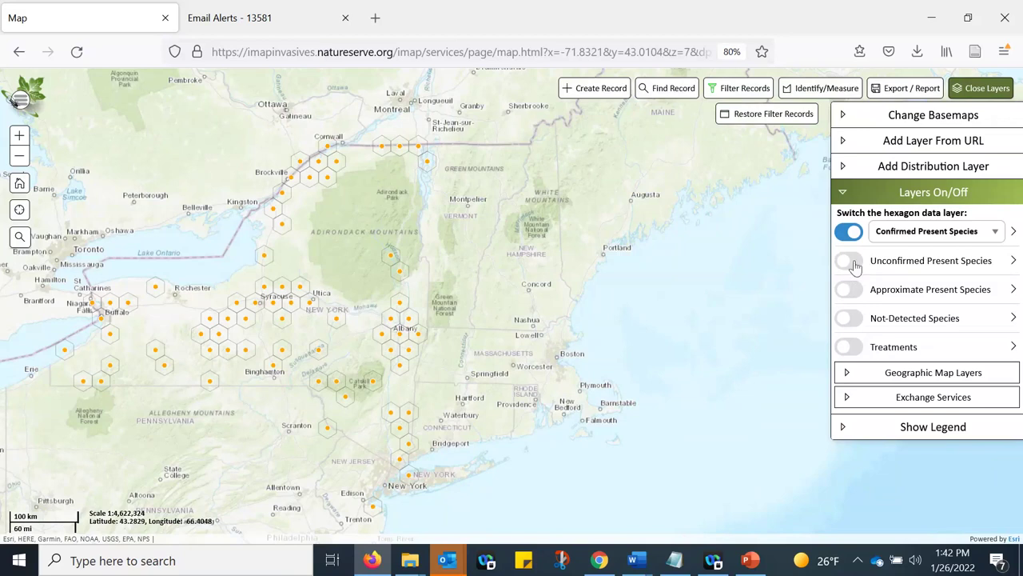
- Remove the verifier criterion, reapply the filter, and minimize the filter window
click(733, 88)
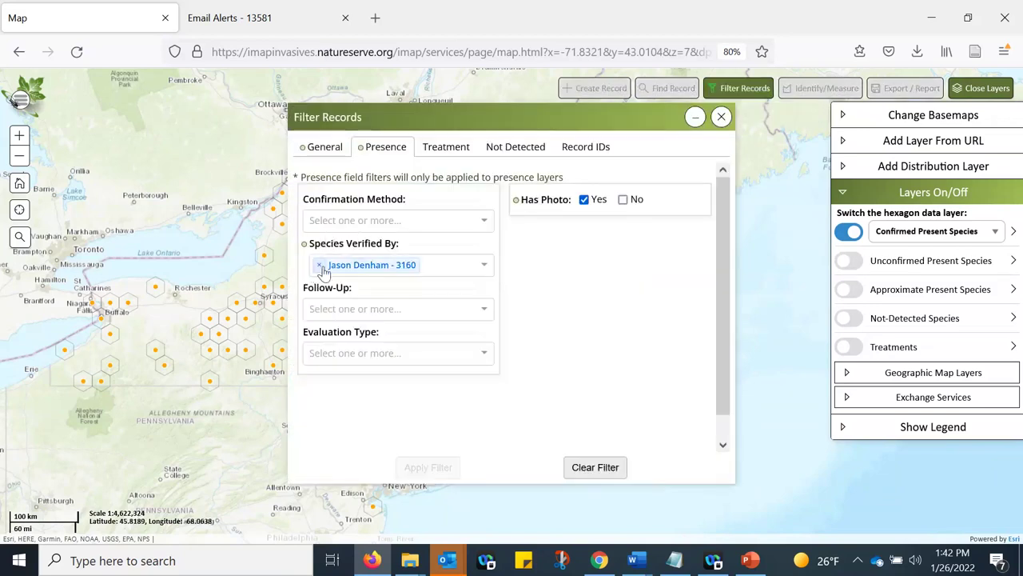
click(320, 265)
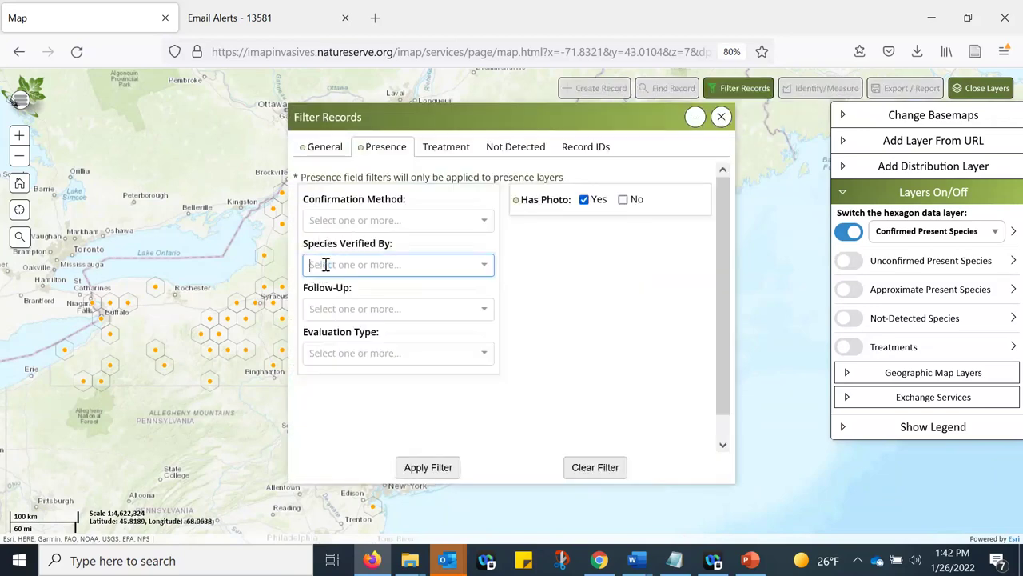
click(441, 474)
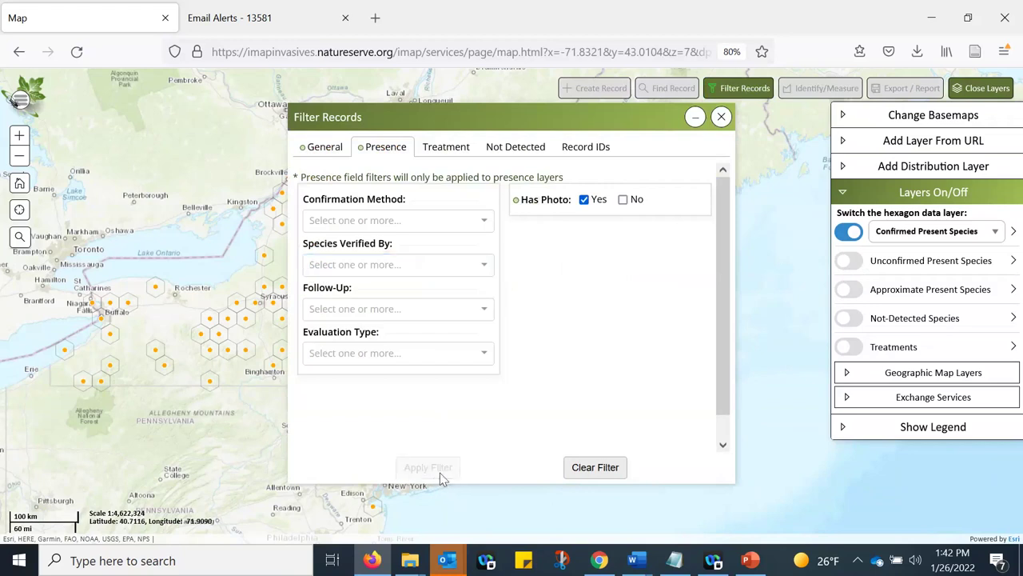
click(695, 117)
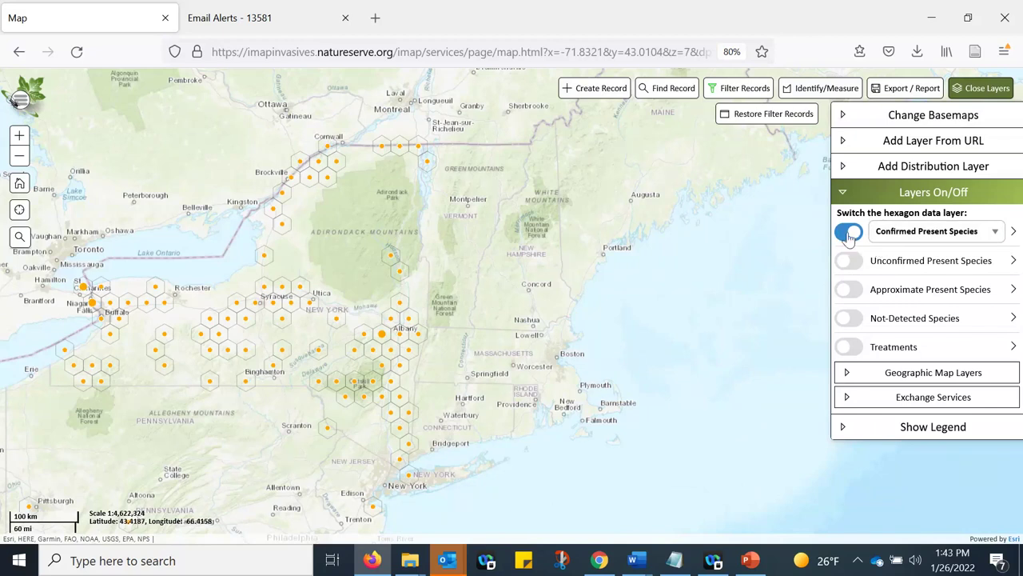
- Turn on the Unconfirmed Present Species layer and hide the Confirmed Present Species hexagons
click(849, 261)
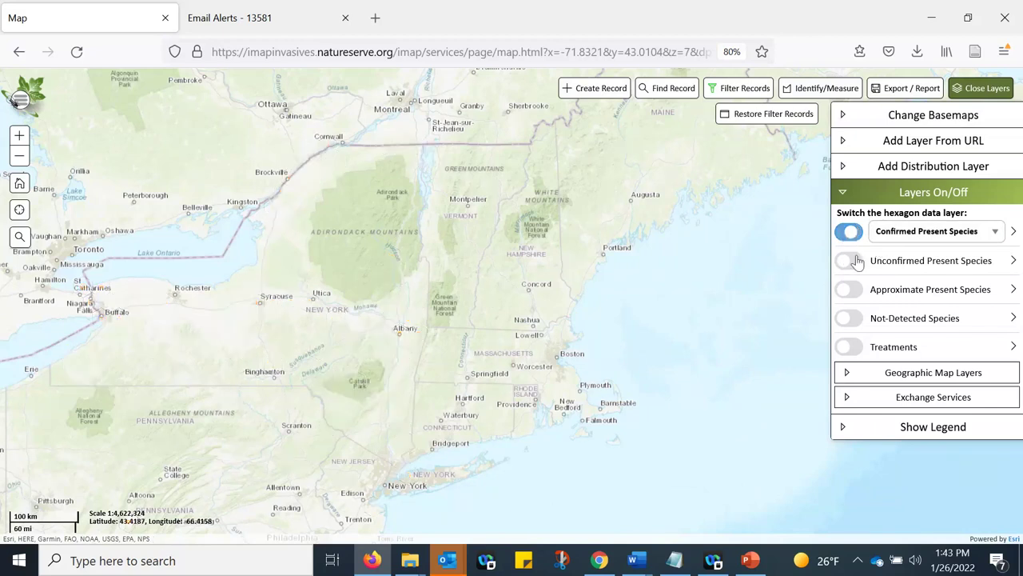
drag(878, 262, 977, 262)
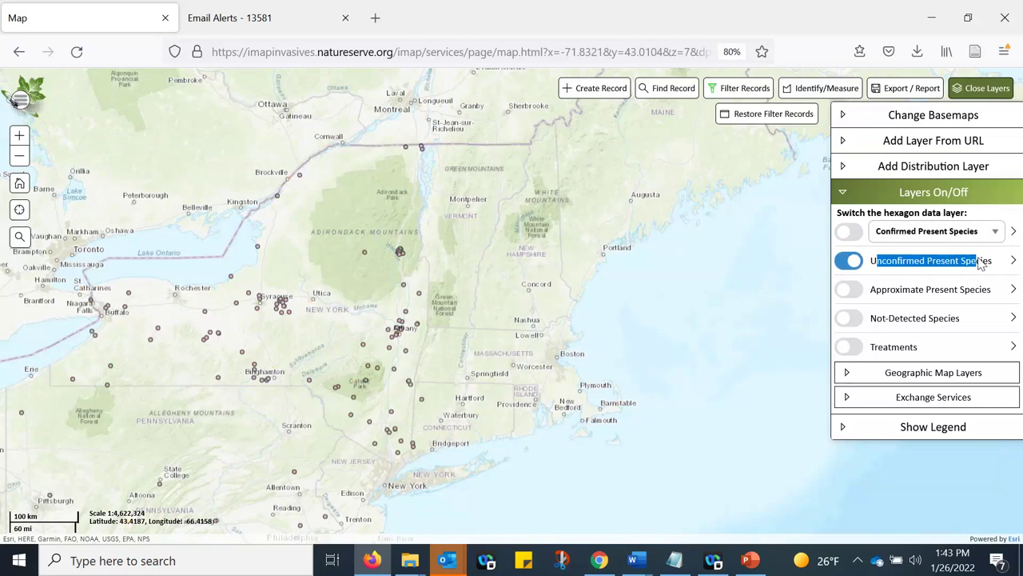
click(882, 264)
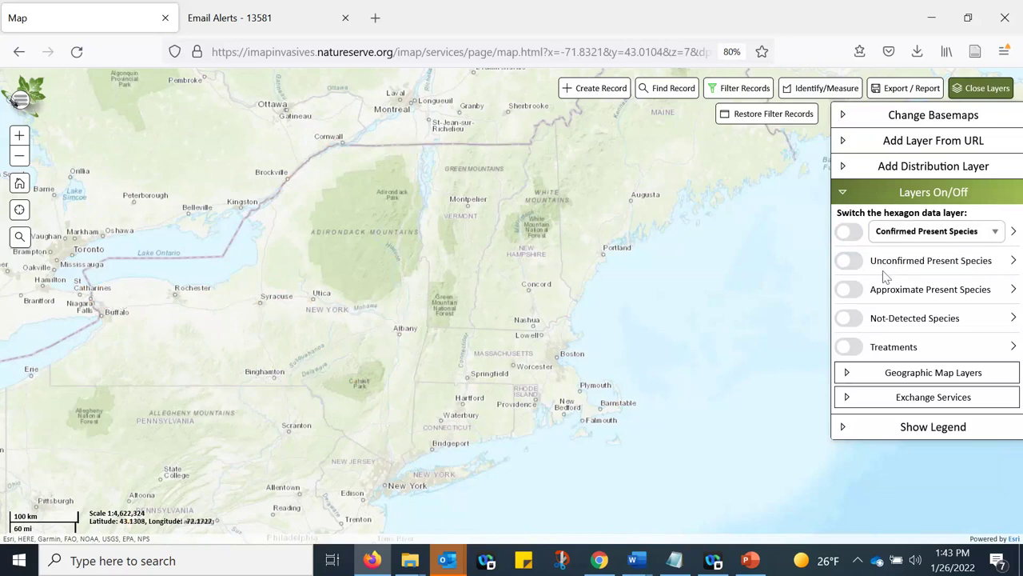
click(850, 261)
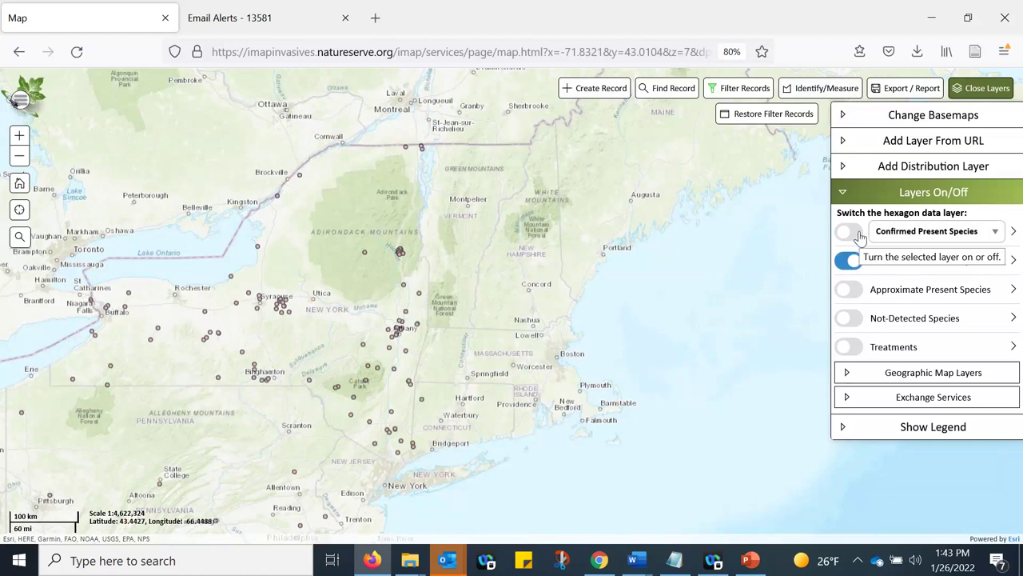
click(848, 235)
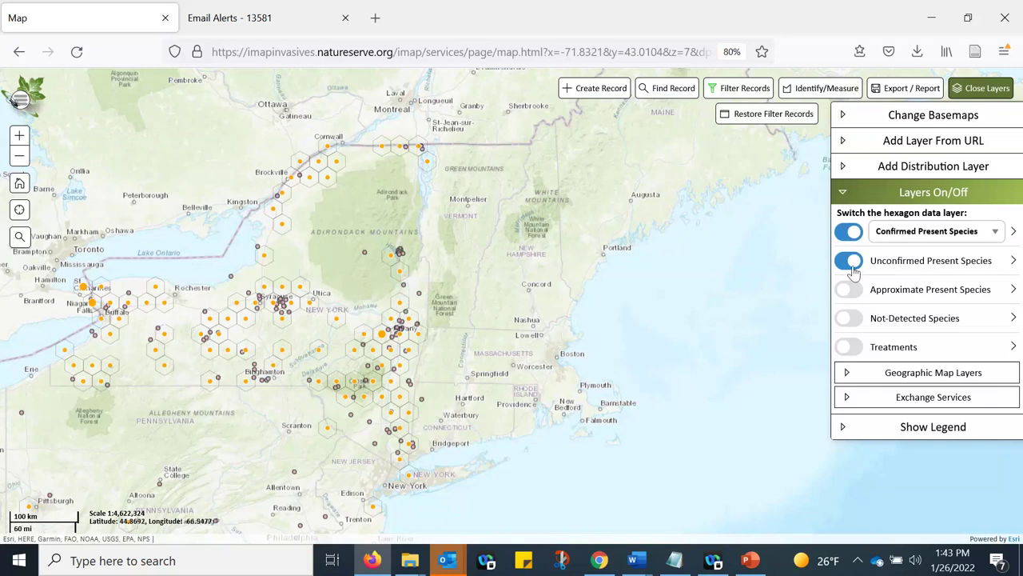
click(847, 237)
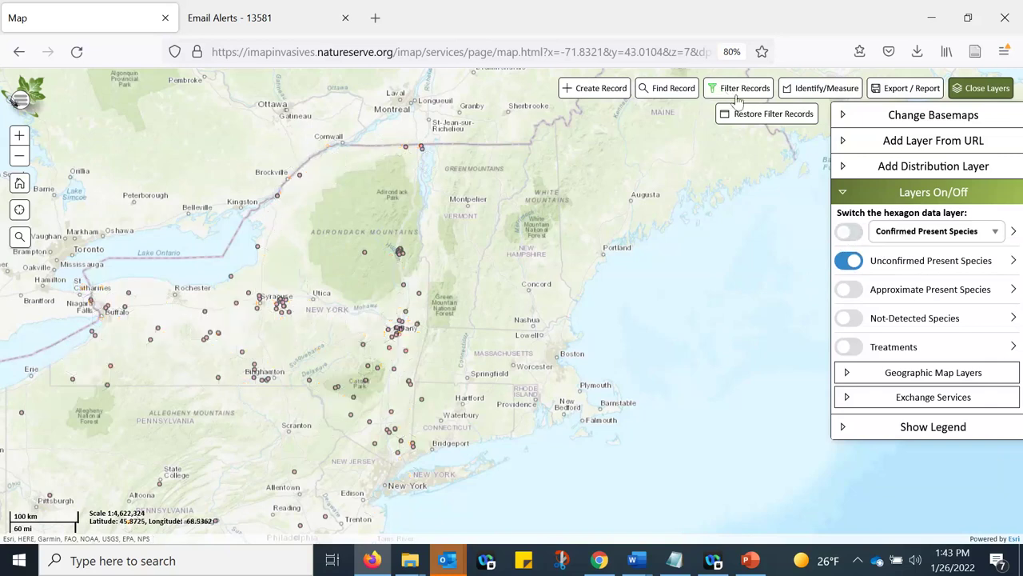
click(737, 90)
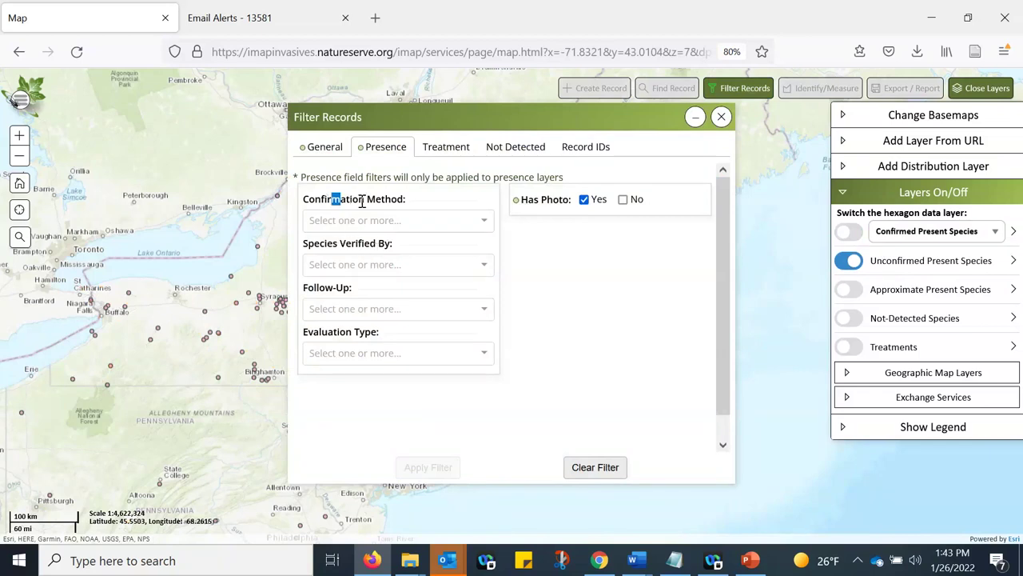
- Filter by confirmation method 'Insufficient data to confirm', apply it, and minimize the filter window
click(364, 219)
scroll(414, 315, down, 2)
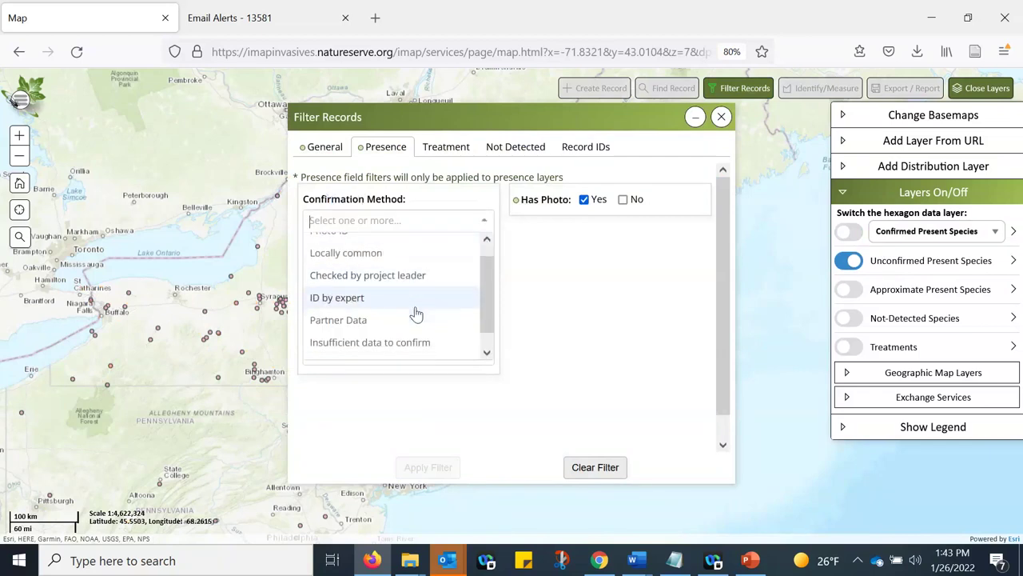
click(407, 327)
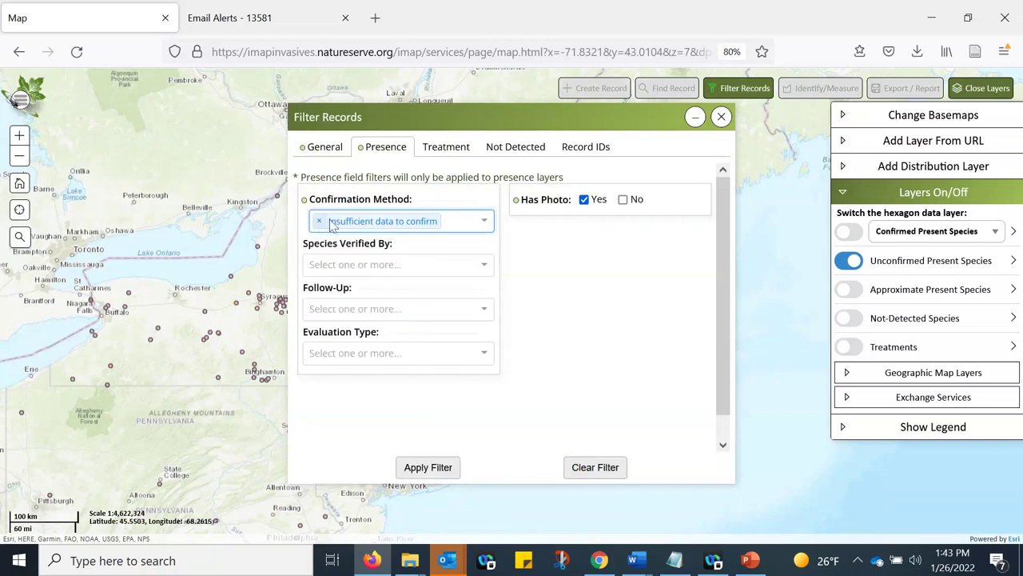
click(432, 469)
click(695, 117)
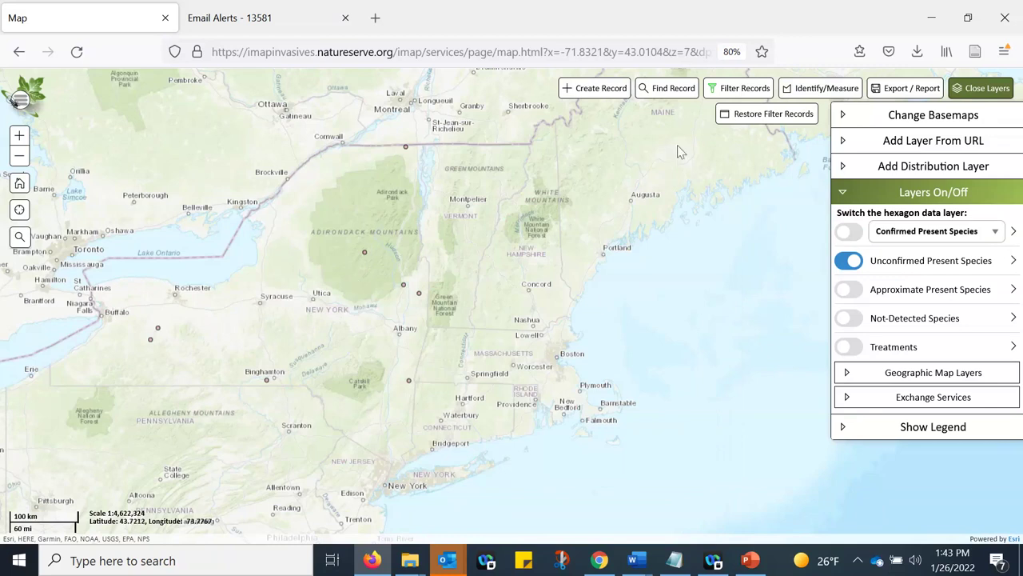
- Replace 'Insufficient data to confirm' with 'Not Listed' as the confirmation method and apply it
click(723, 89)
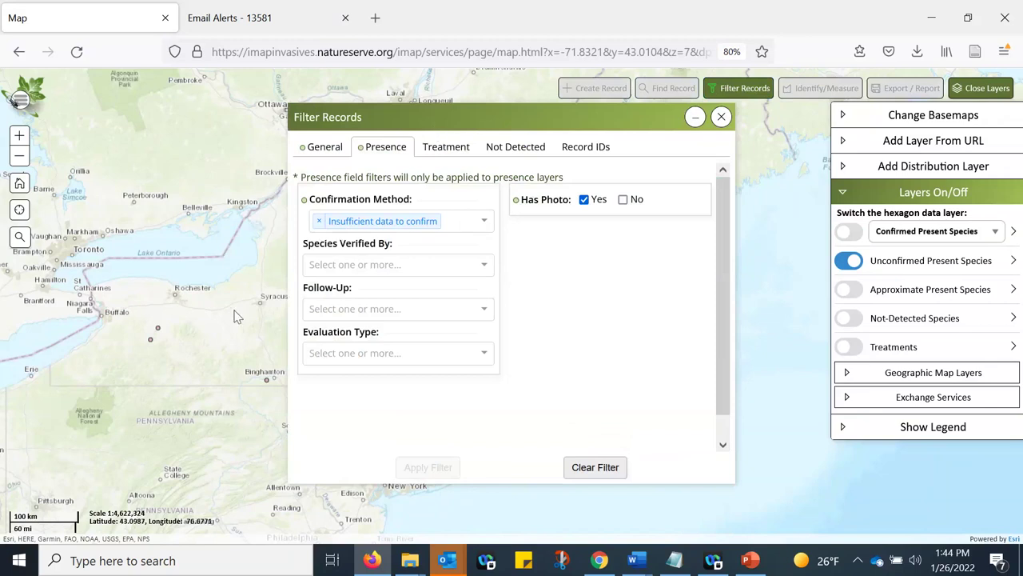
click(319, 221)
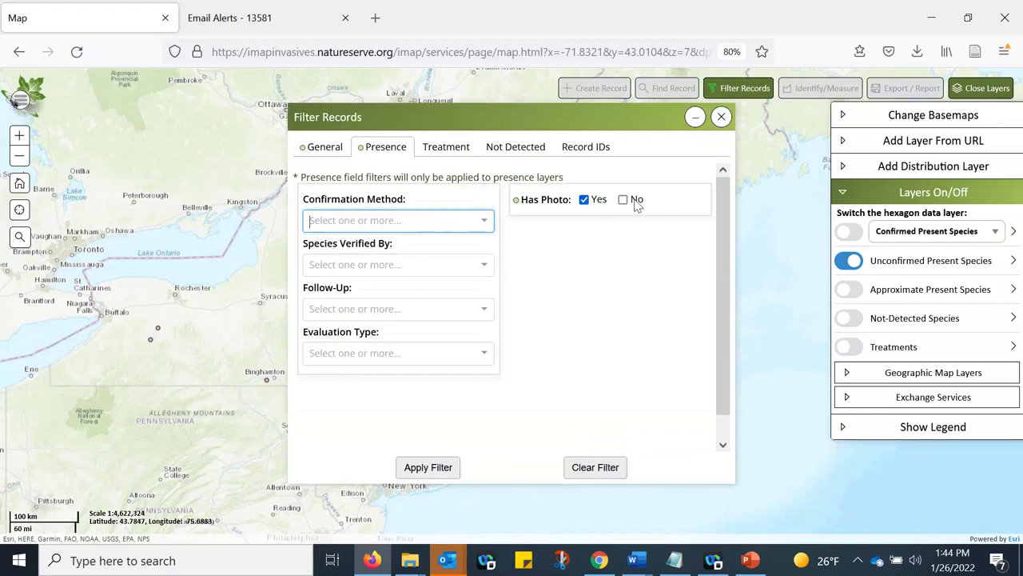
click(484, 221)
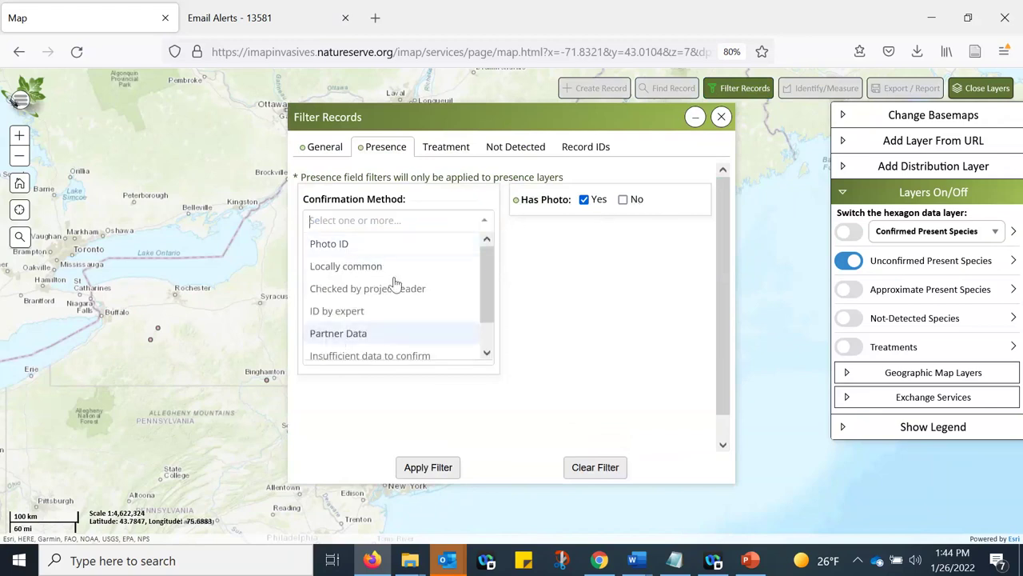
scroll(394, 281, down, 1)
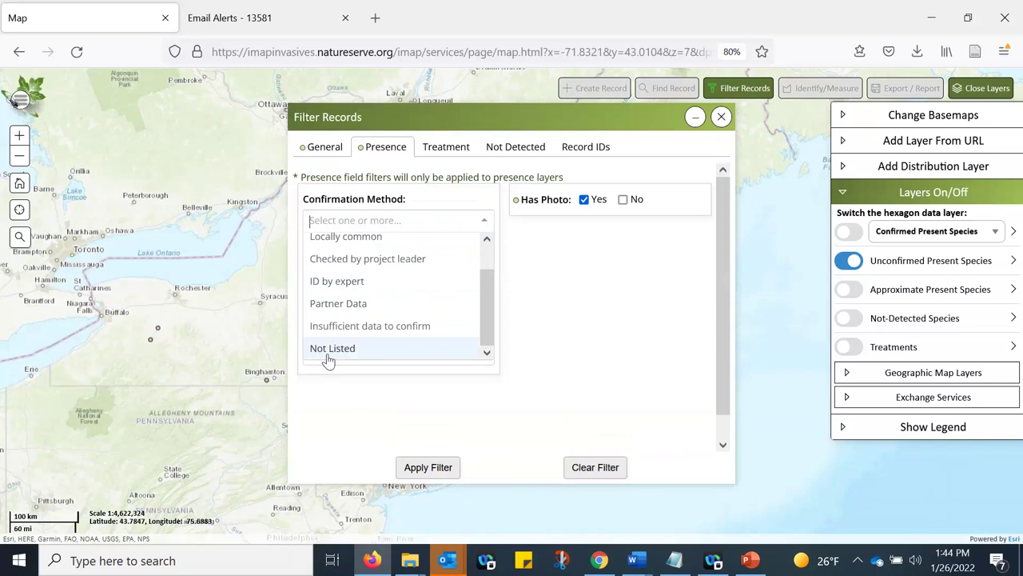
click(332, 352)
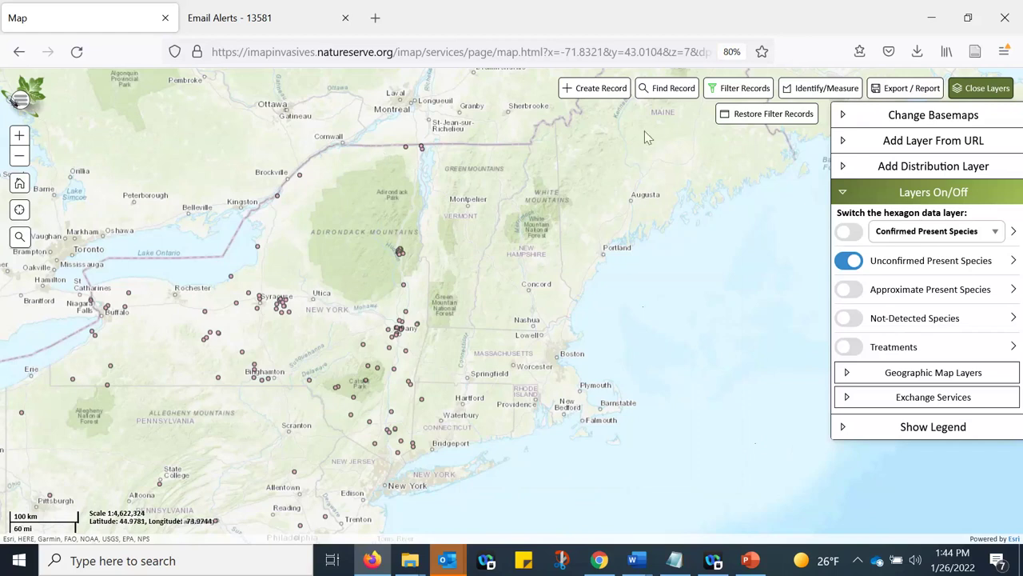
click(740, 88)
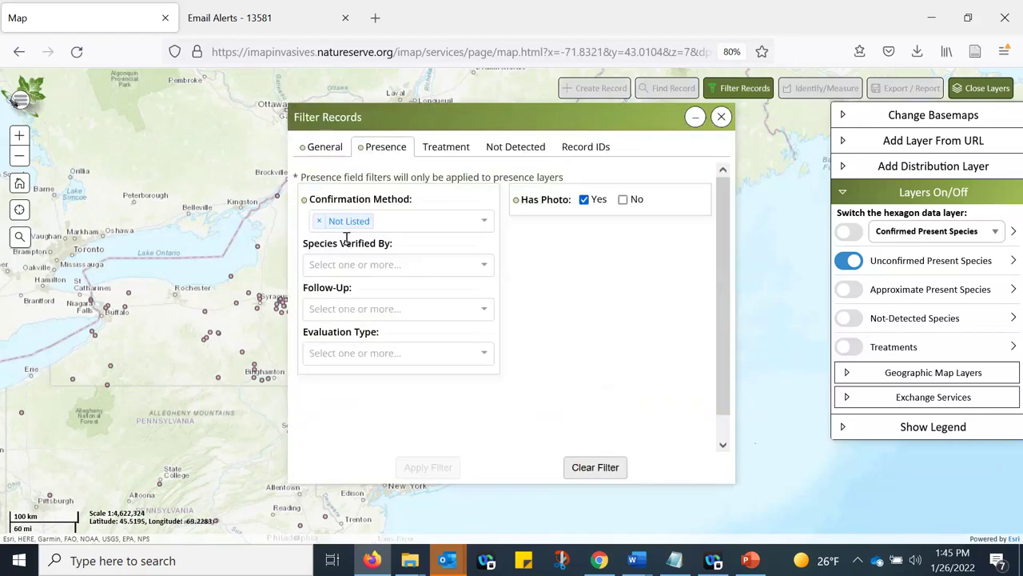
click(692, 119)
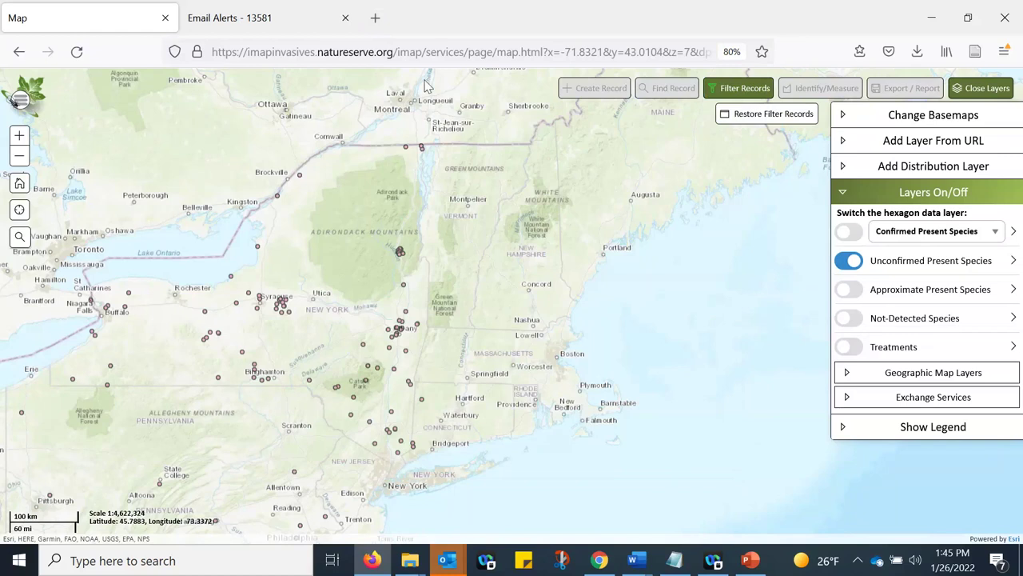
click(492, 52)
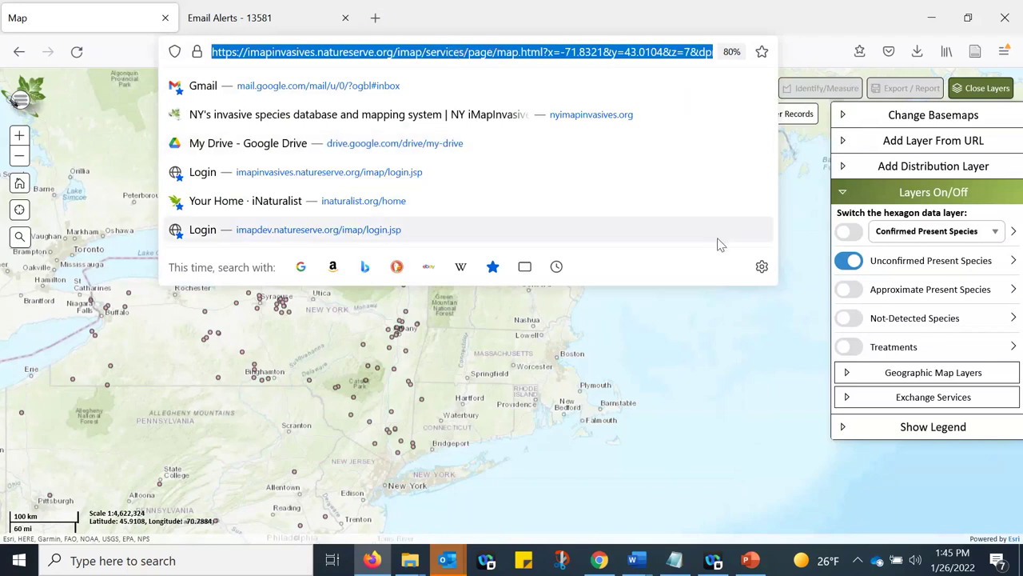
click(676, 562)
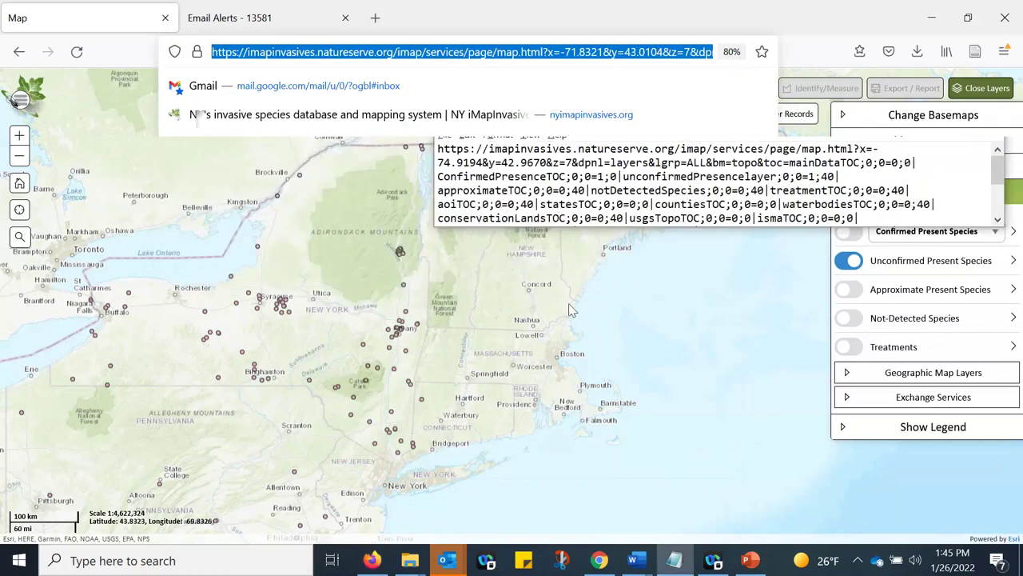
scroll(809, 164, down, 3)
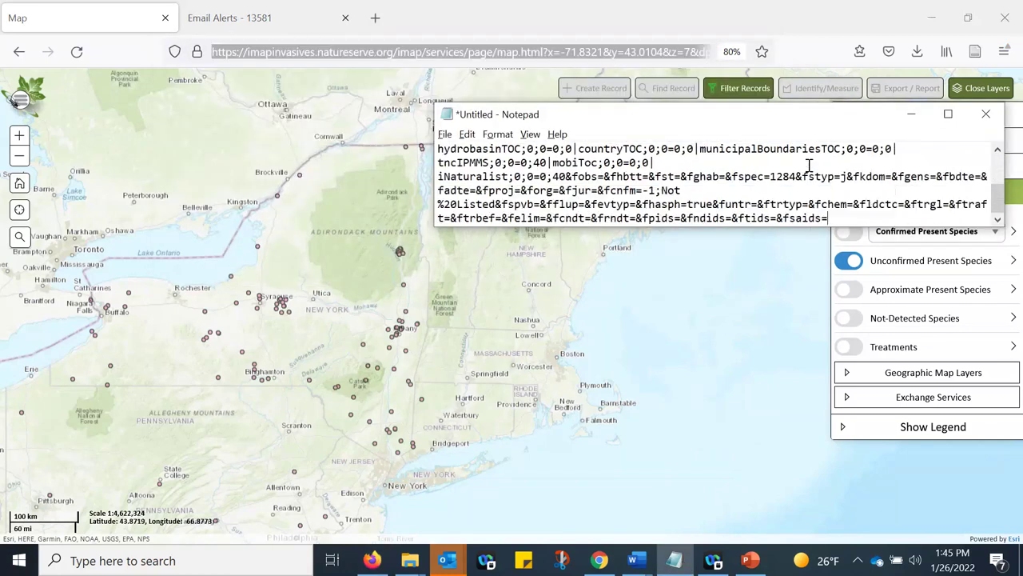
scroll(756, 218, up, 3)
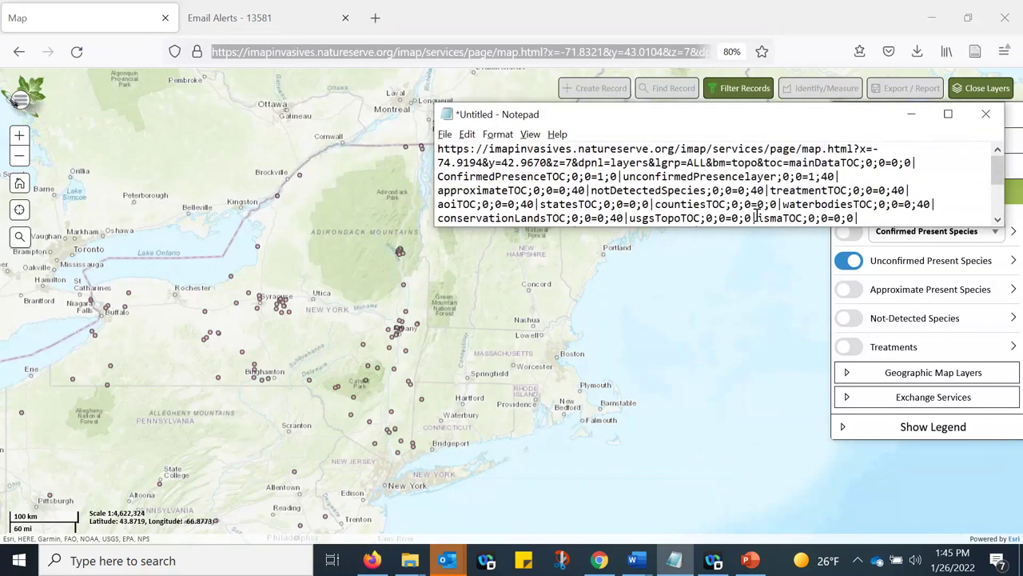
click(911, 120)
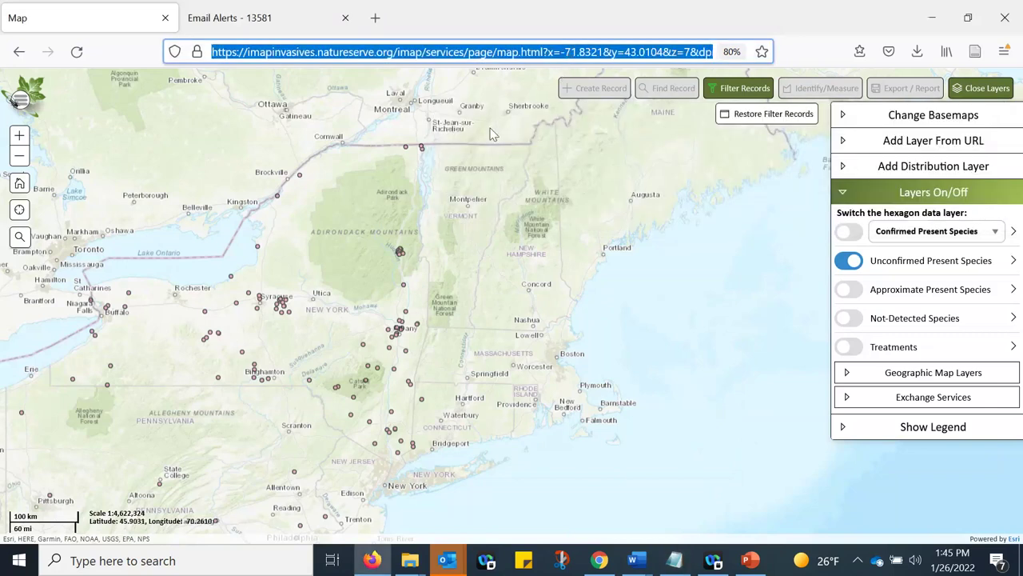
- Pan the map to centre New York, including its western part, with the filter panel closed
click(576, 53)
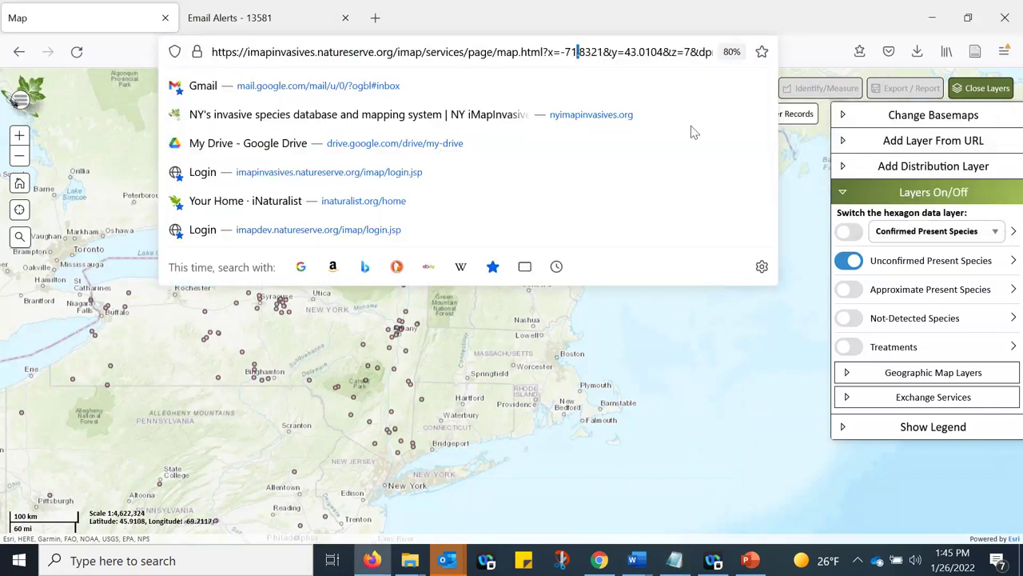
click(563, 217)
drag(555, 276, 654, 307)
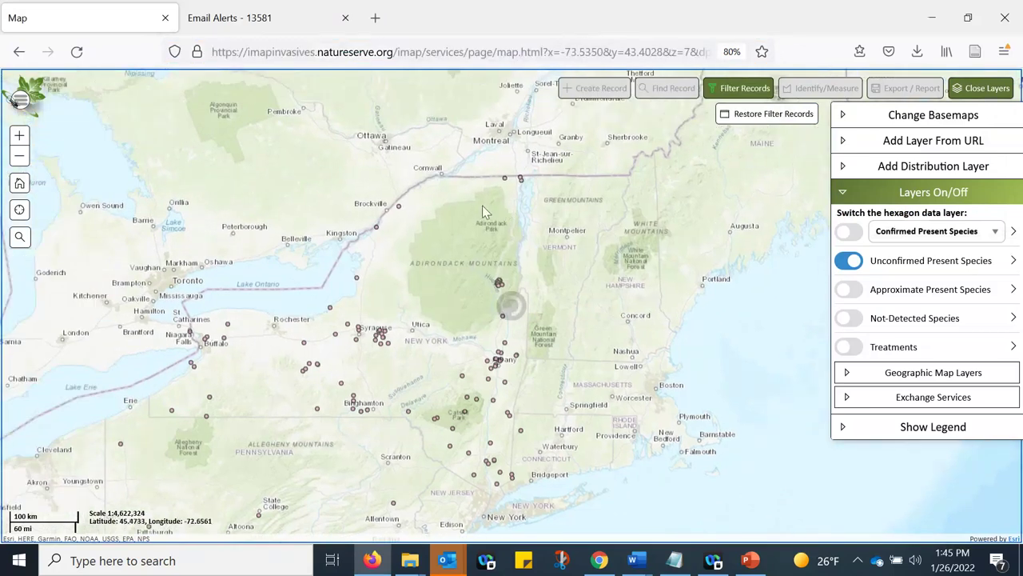
drag(525, 190, 595, 172)
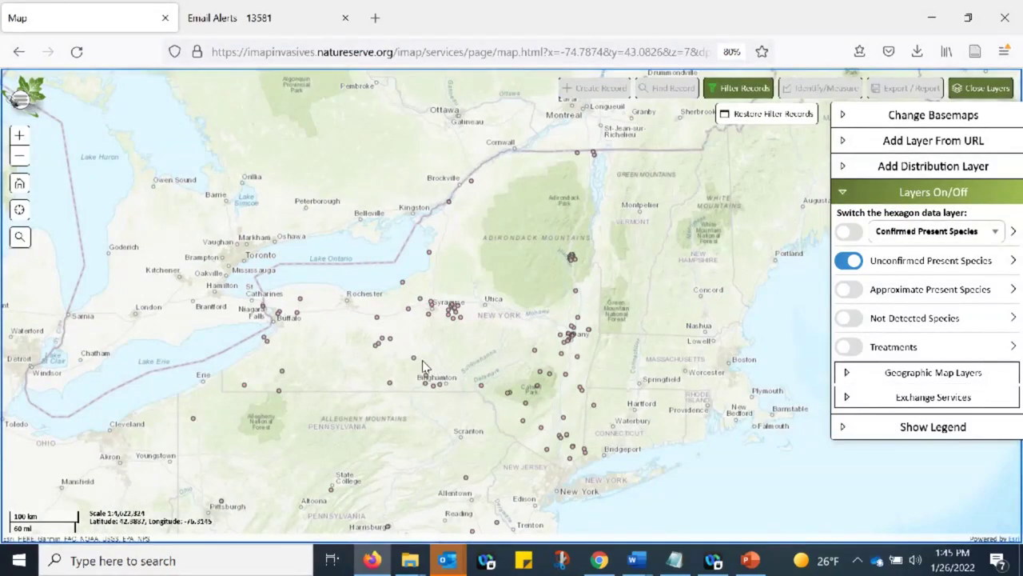
click(739, 89)
click(740, 89)
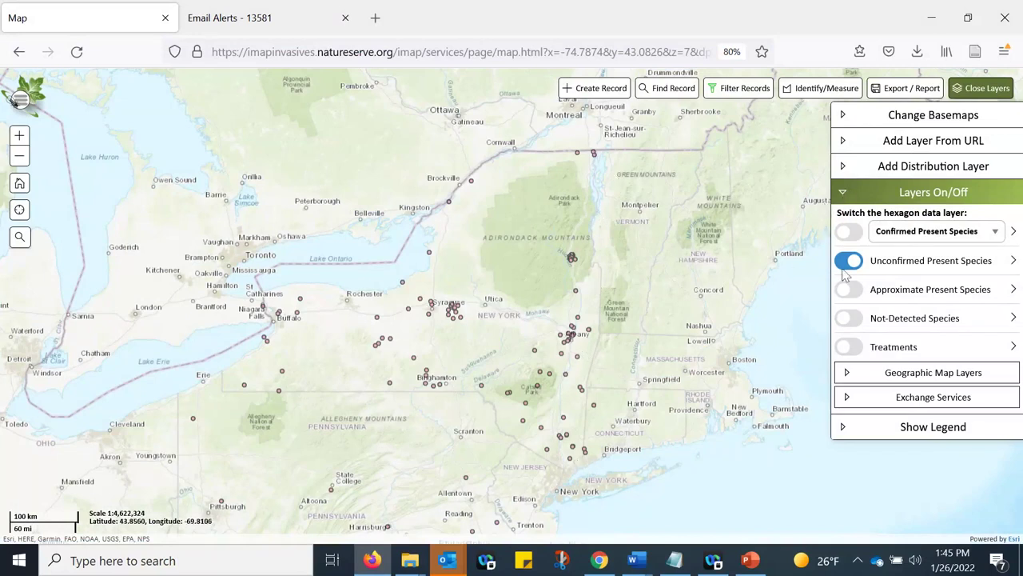
click(623, 51)
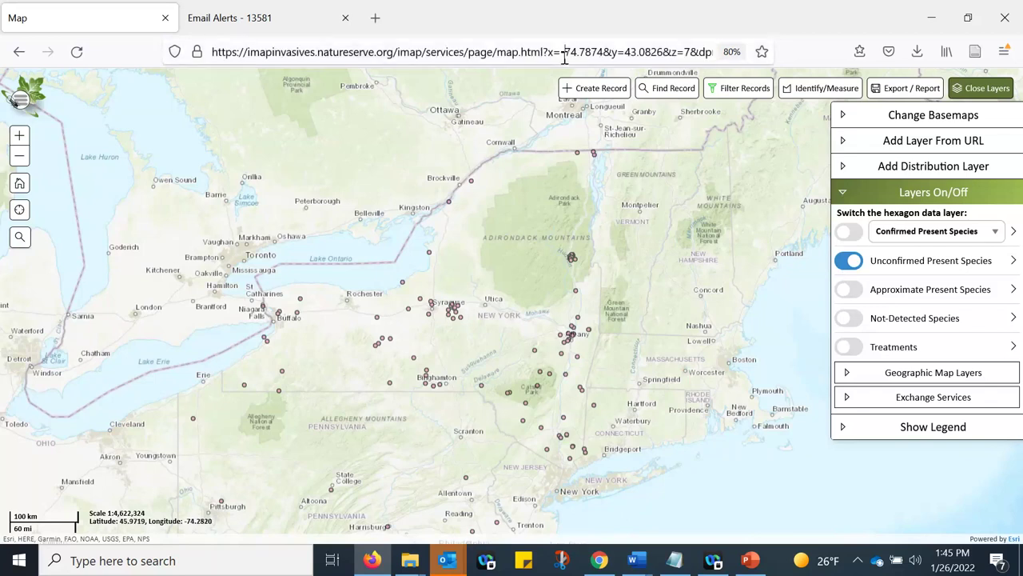
key(Escape)
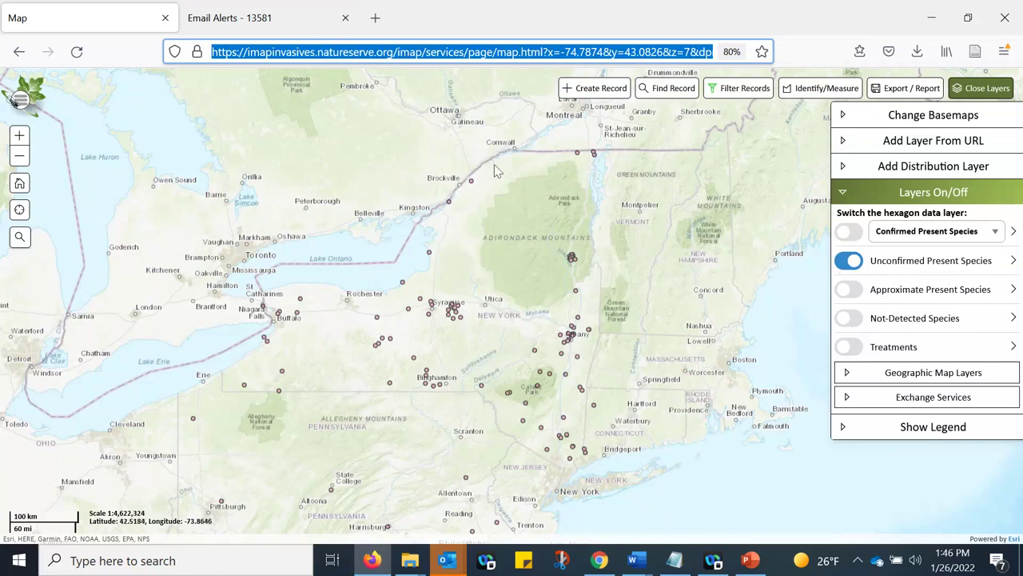
- Review the General and Presence filter tabs, then clear all filters including Emerald Ash Borer
click(739, 88)
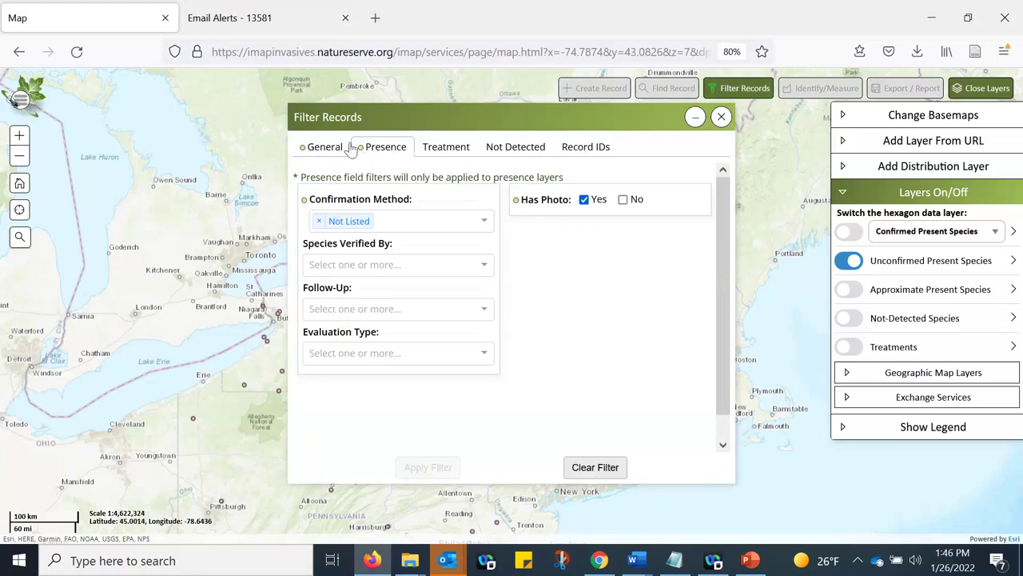
click(342, 151)
click(372, 148)
click(313, 154)
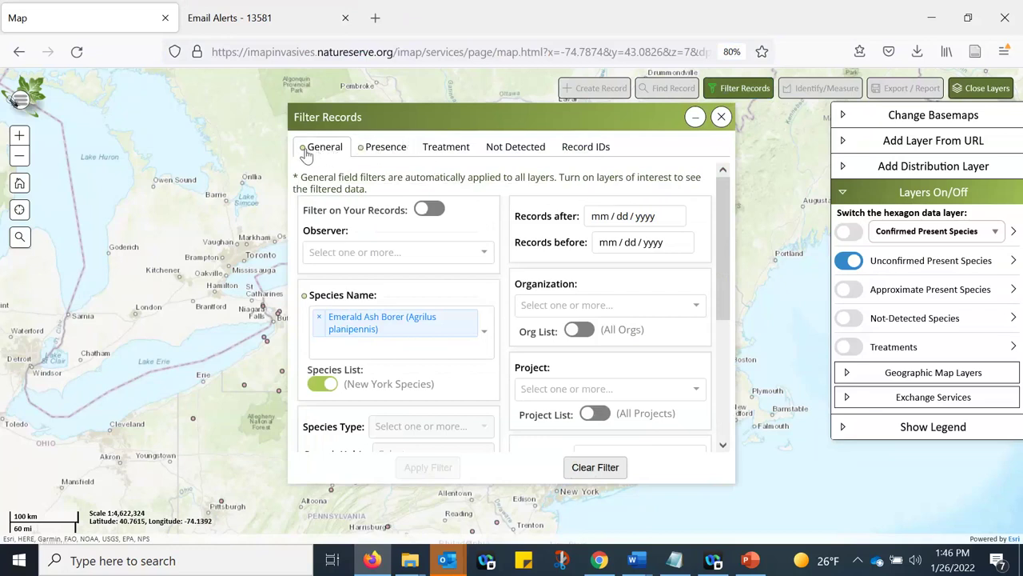
click(388, 149)
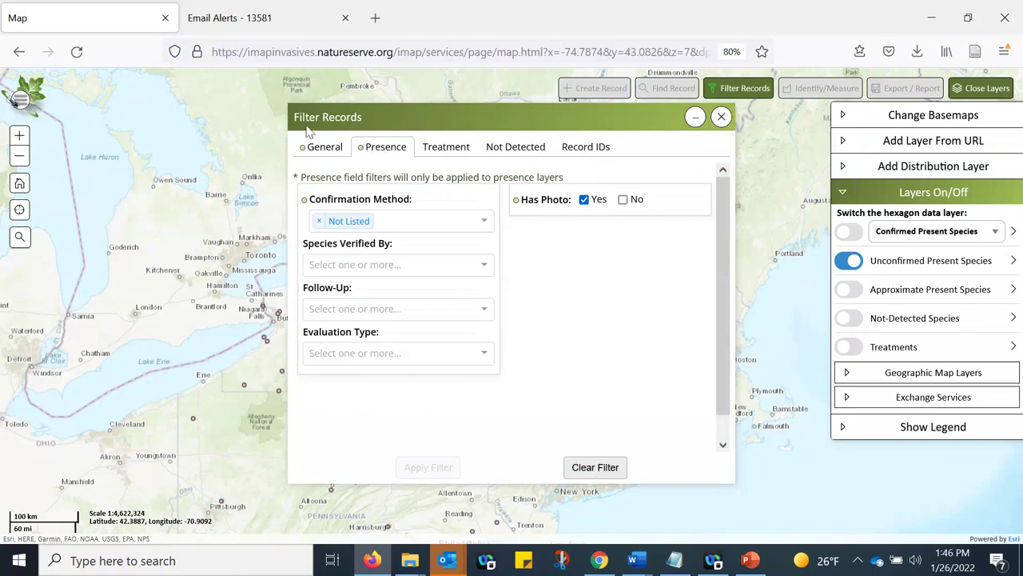
click(332, 152)
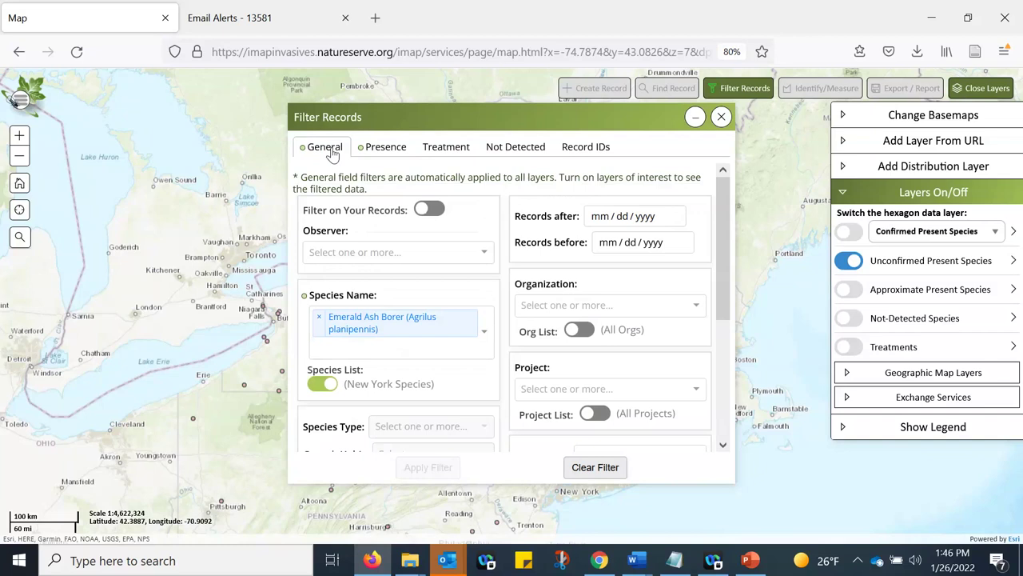
click(606, 471)
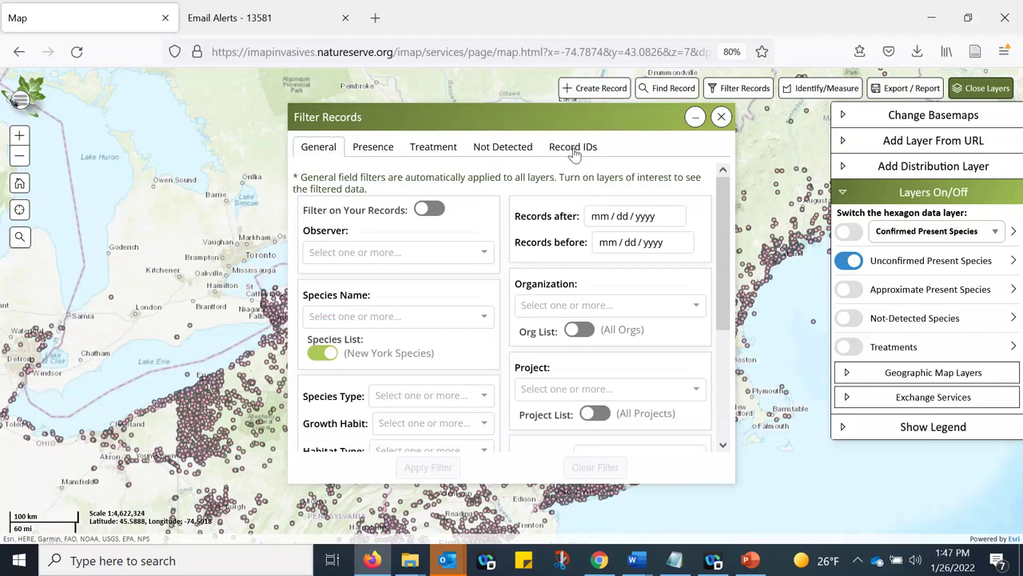
- Switch to the Record IDs tab and place the cursor in the Presence Record IDs field
click(574, 152)
click(340, 219)
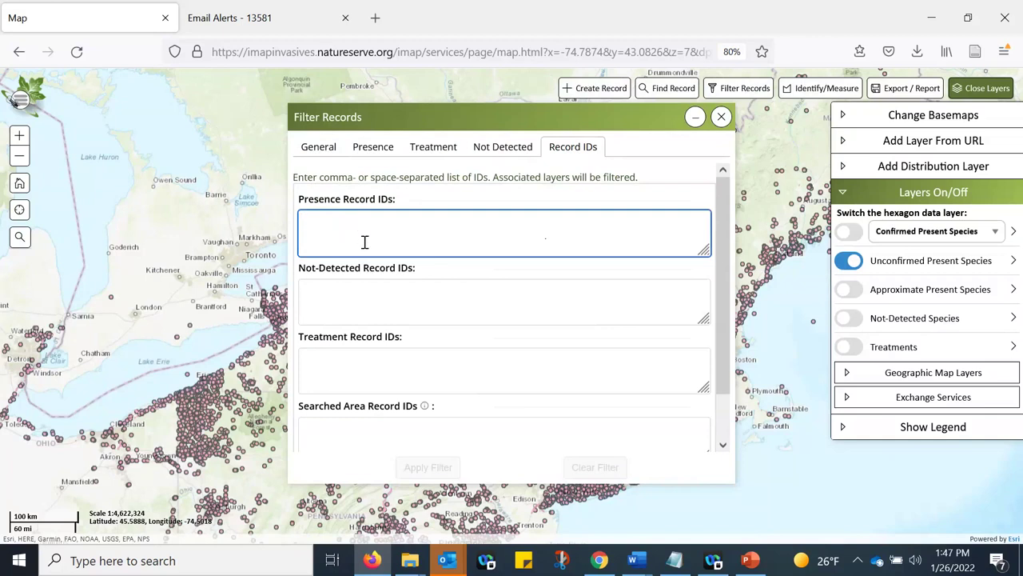
click(334, 299)
click(334, 358)
click(339, 220)
click(337, 295)
click(342, 358)
click(385, 222)
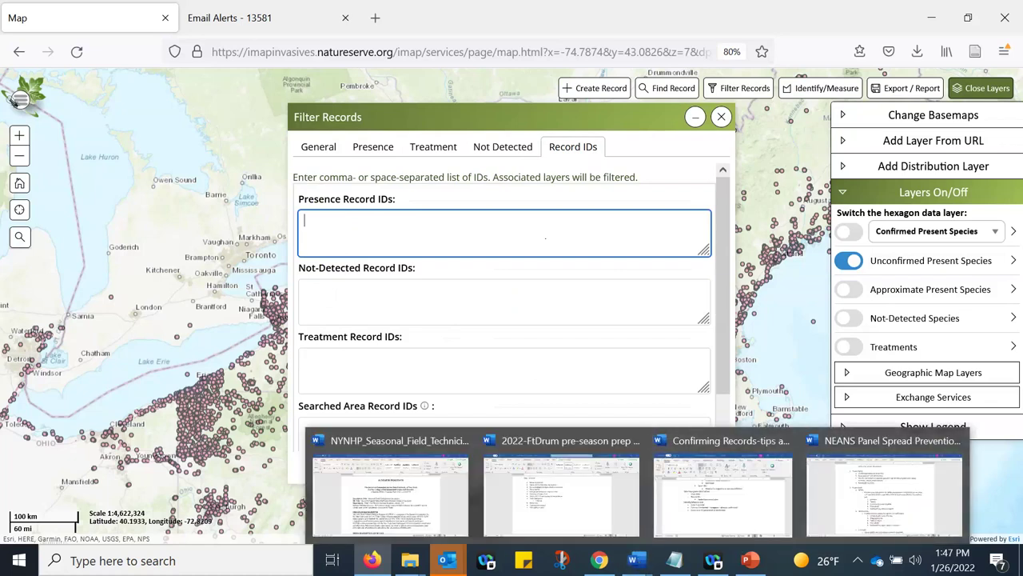
- Bring up the 'iMapInvasives Unconfirmed plus bulk - All NY - Morning' alert email in Outlook
click(445, 563)
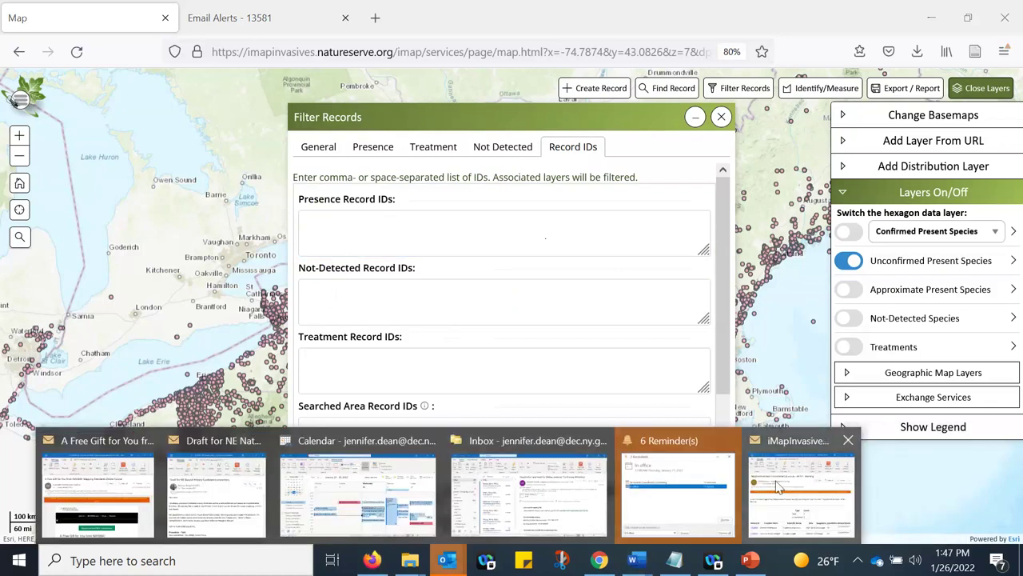
click(779, 488)
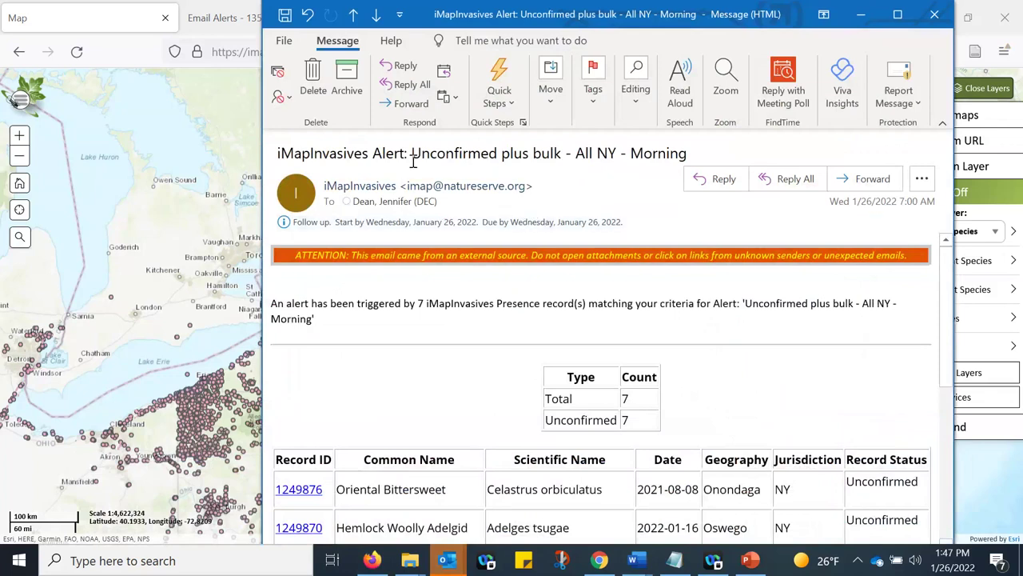
drag(412, 154, 631, 157)
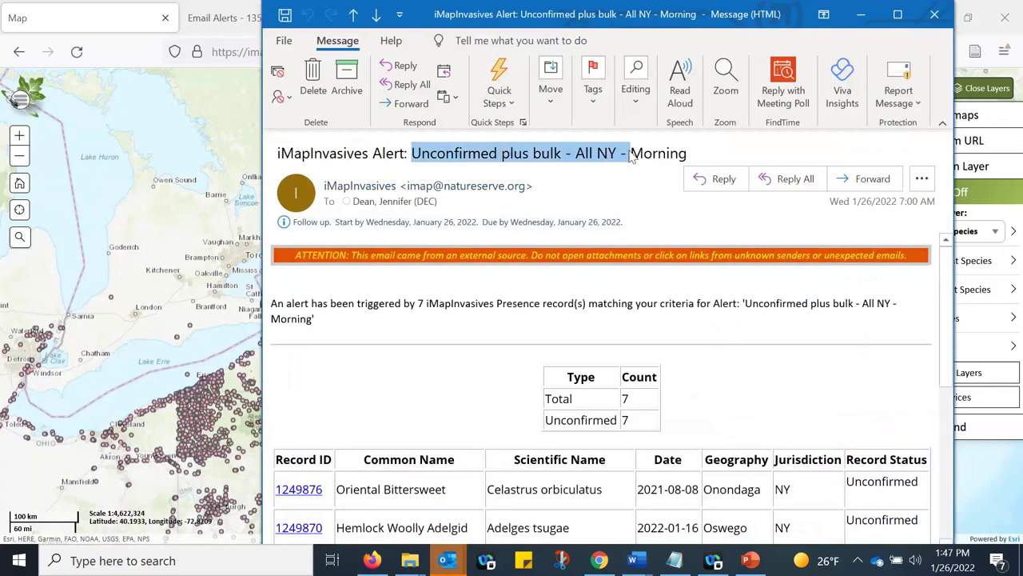
click(608, 181)
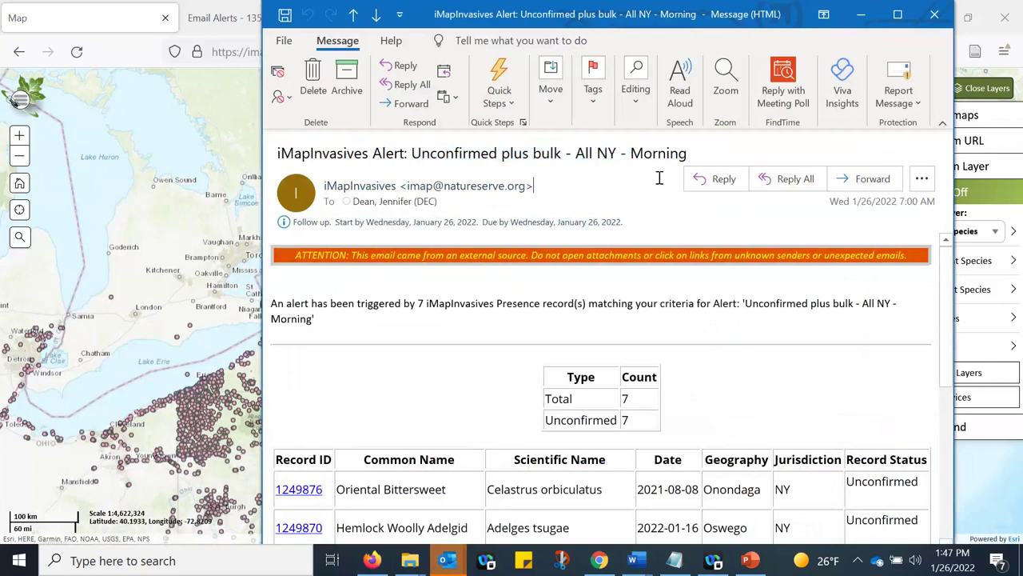
scroll(507, 343, down, 5)
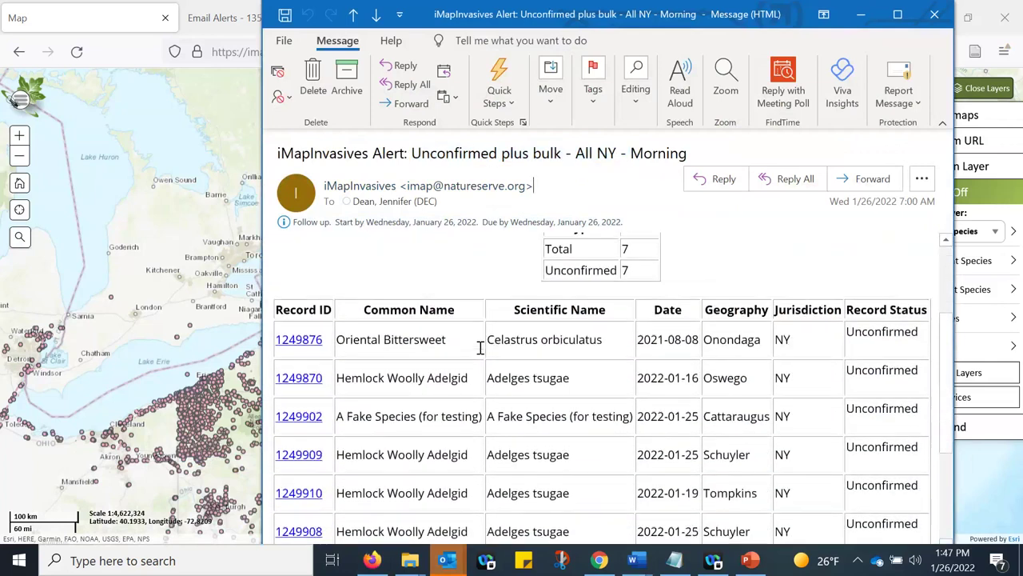
scroll(445, 349, down, 1)
scroll(565, 278, up, 3)
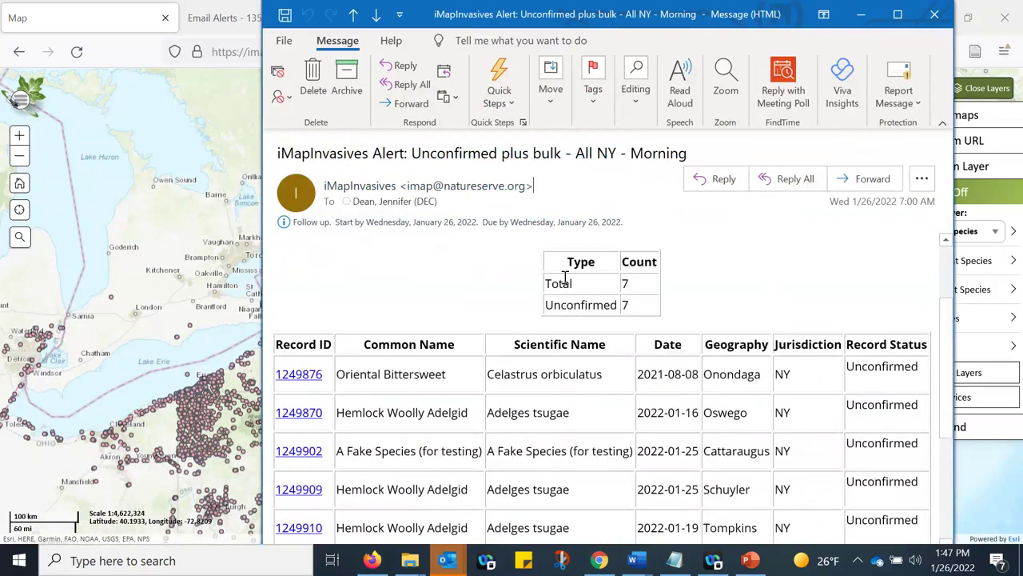
- Copy the seven record IDs from the email table, then return to the Presence Record IDs box
drag(564, 277, 642, 312)
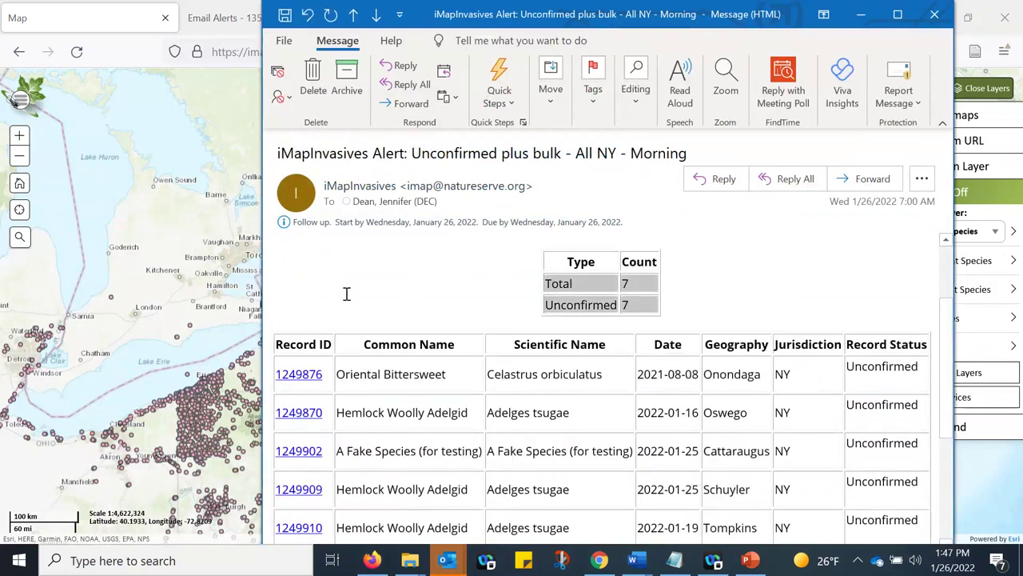
scroll(347, 293, down, 2)
scroll(368, 467, down, 1)
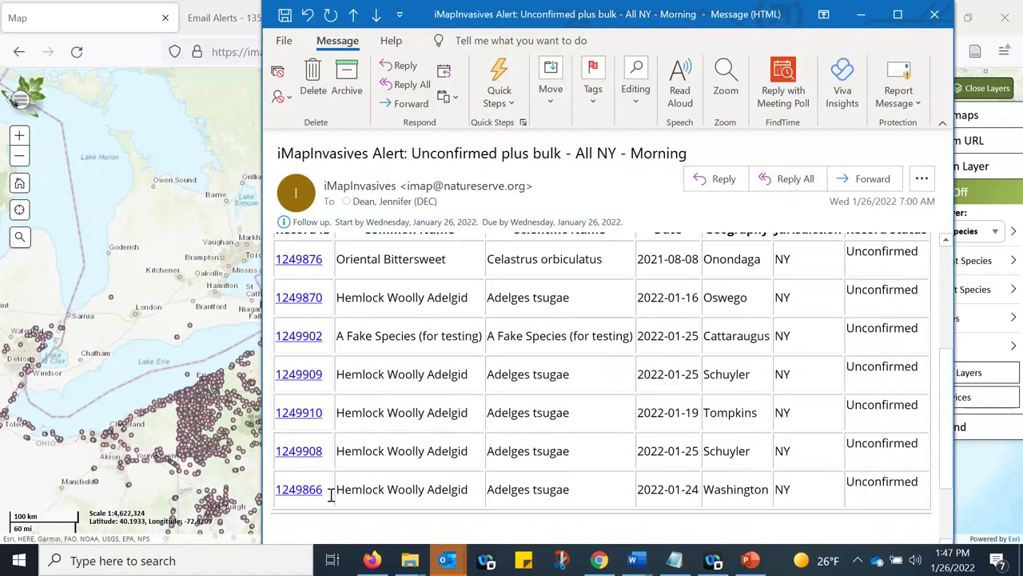
scroll(391, 353, up, 2)
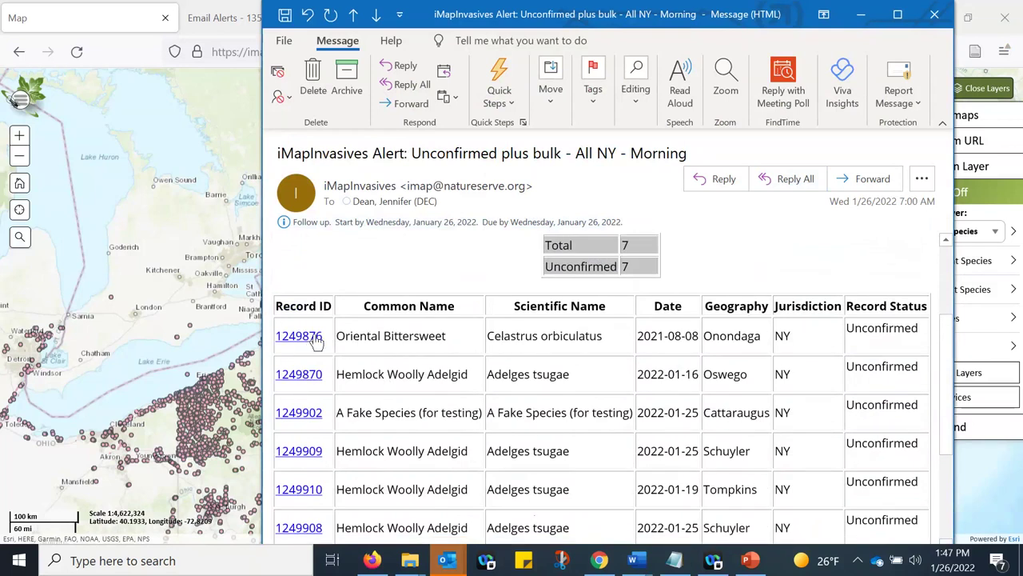
scroll(332, 440, down, 1)
scroll(330, 439, down, 2)
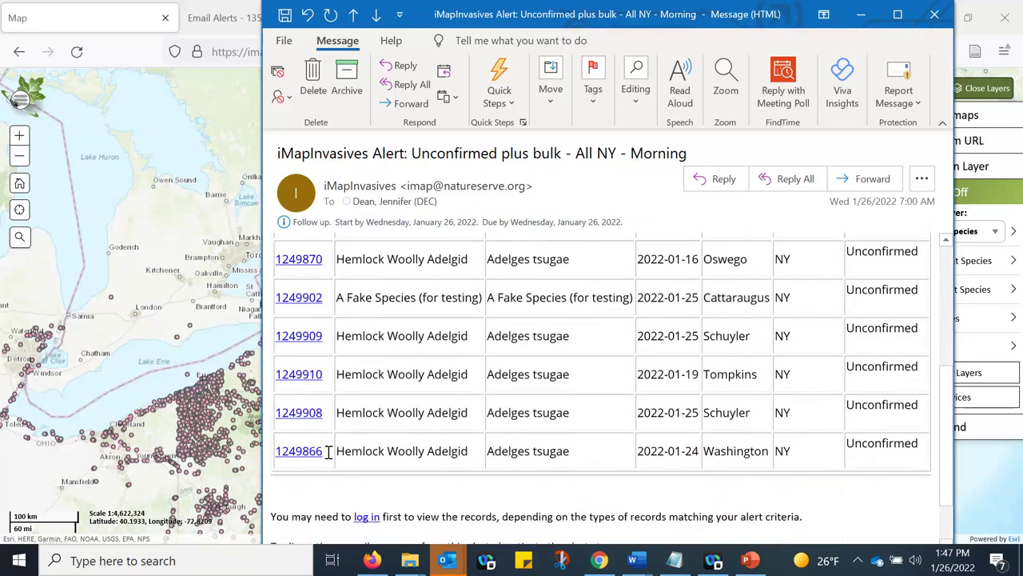
drag(310, 429, 307, 360)
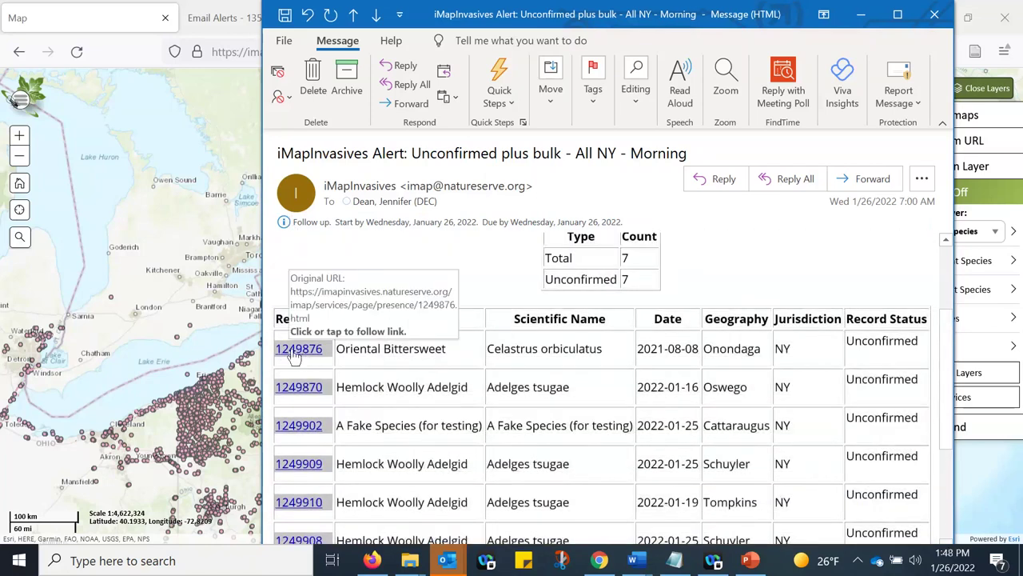
right_click(295, 357)
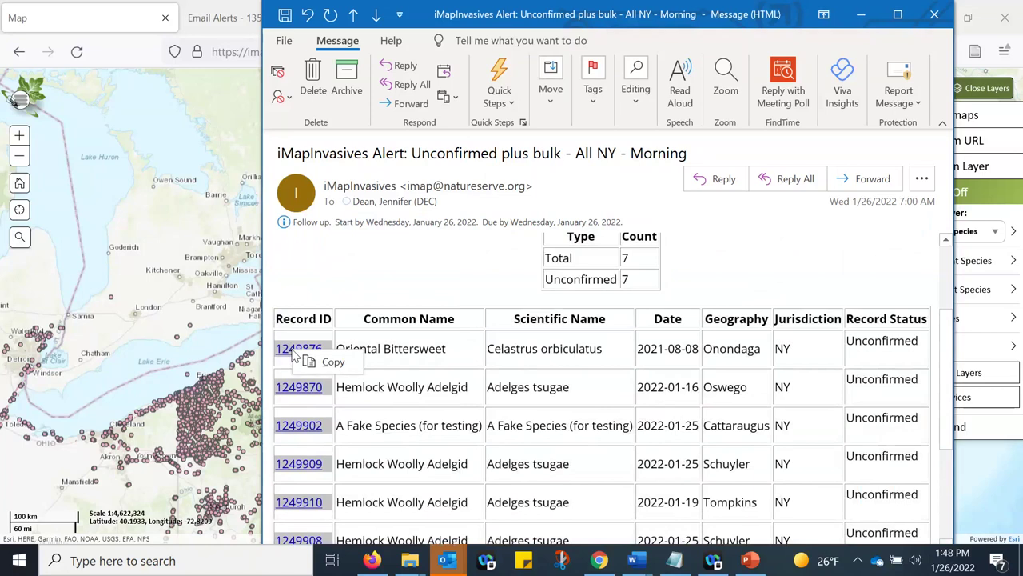
click(332, 364)
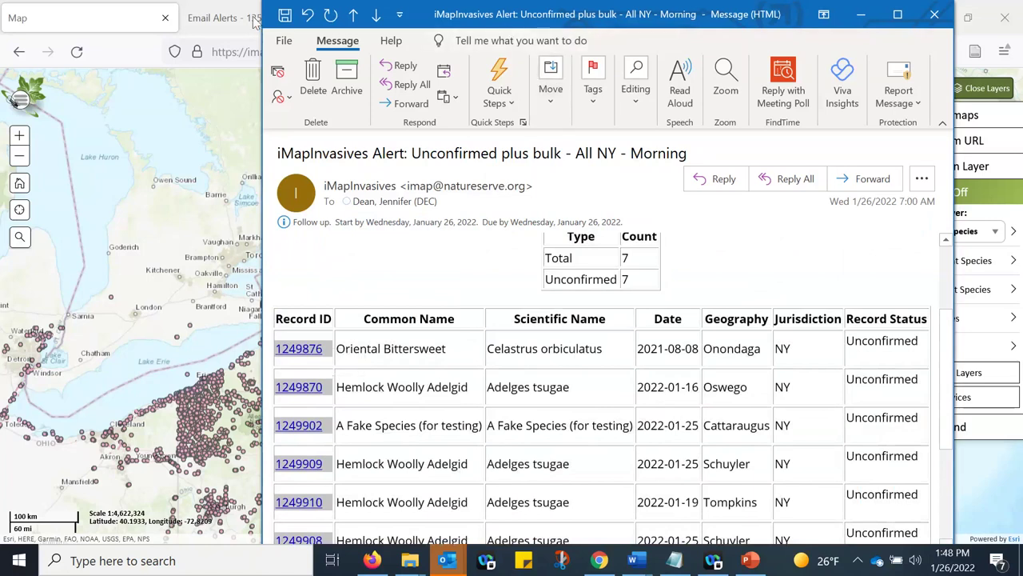
click(127, 18)
click(443, 218)
- Paste the seven alert-email IDs into Presence Record IDs, apply the filter, and minimize the dialog
right_click(444, 218)
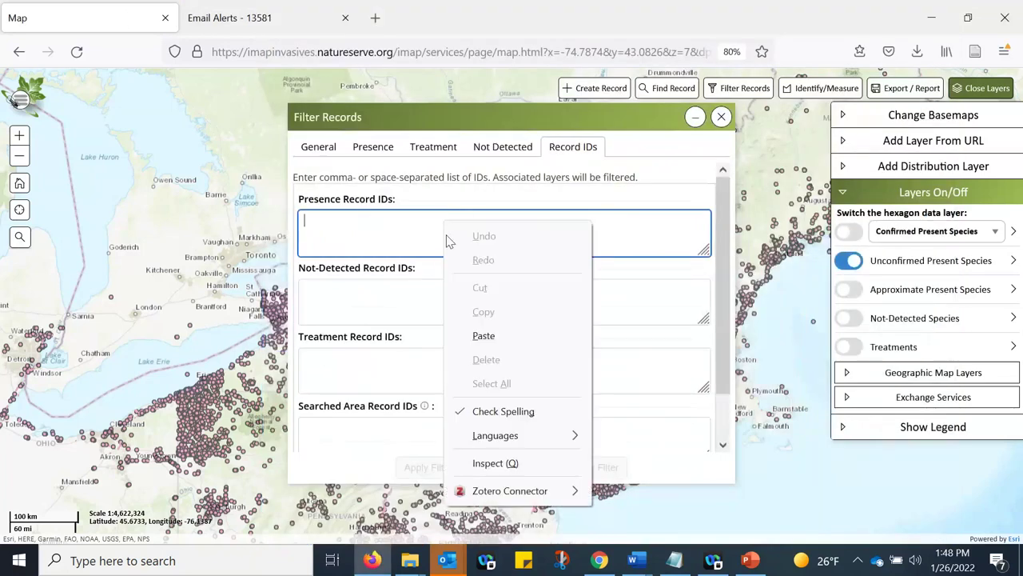
click(483, 335)
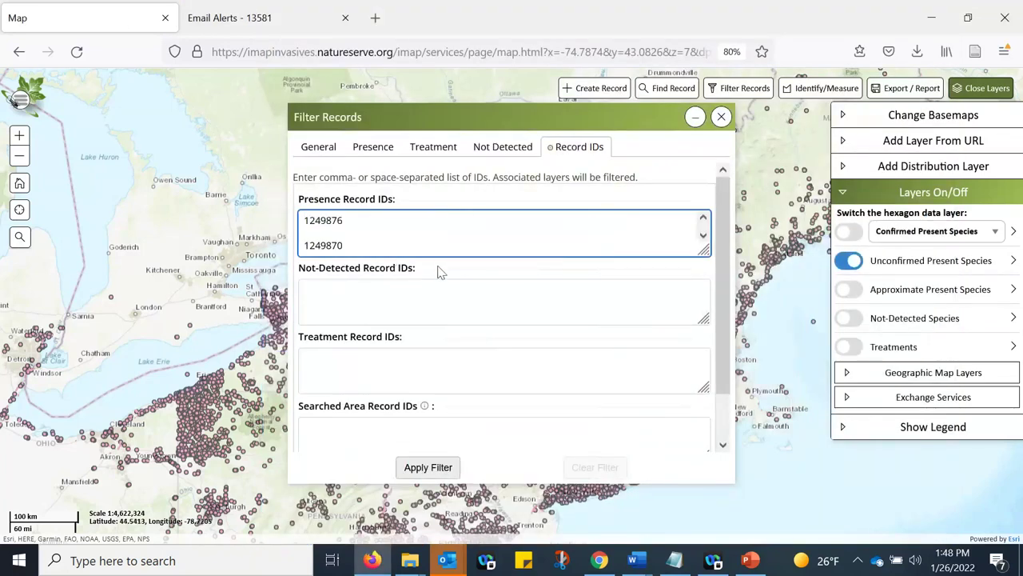
click(388, 305)
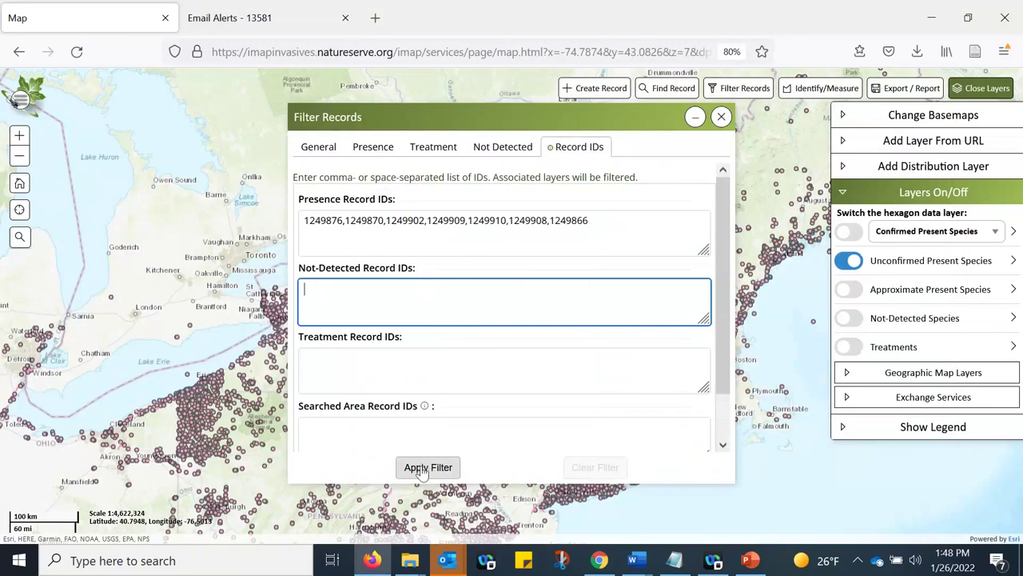
click(421, 472)
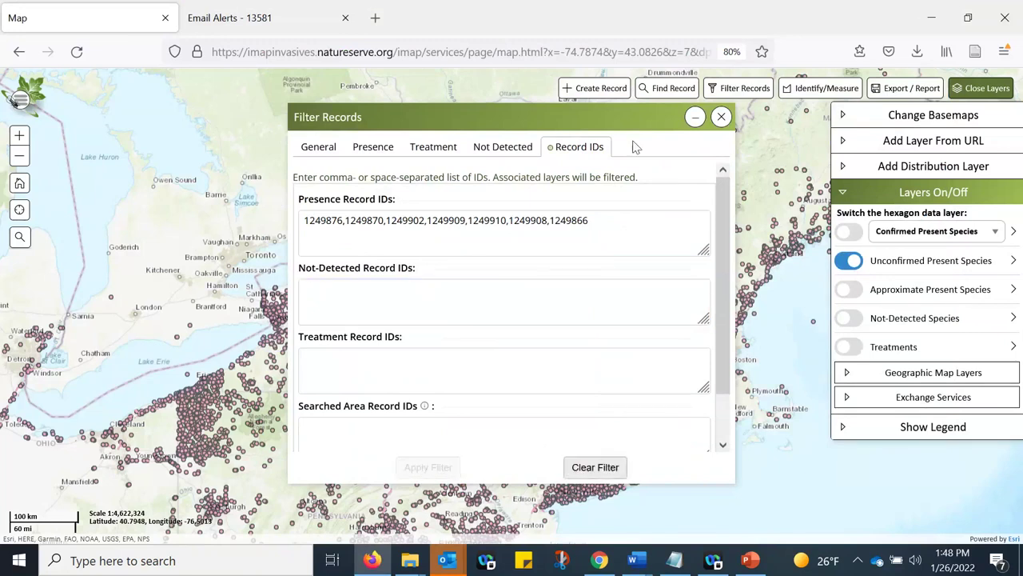
click(696, 117)
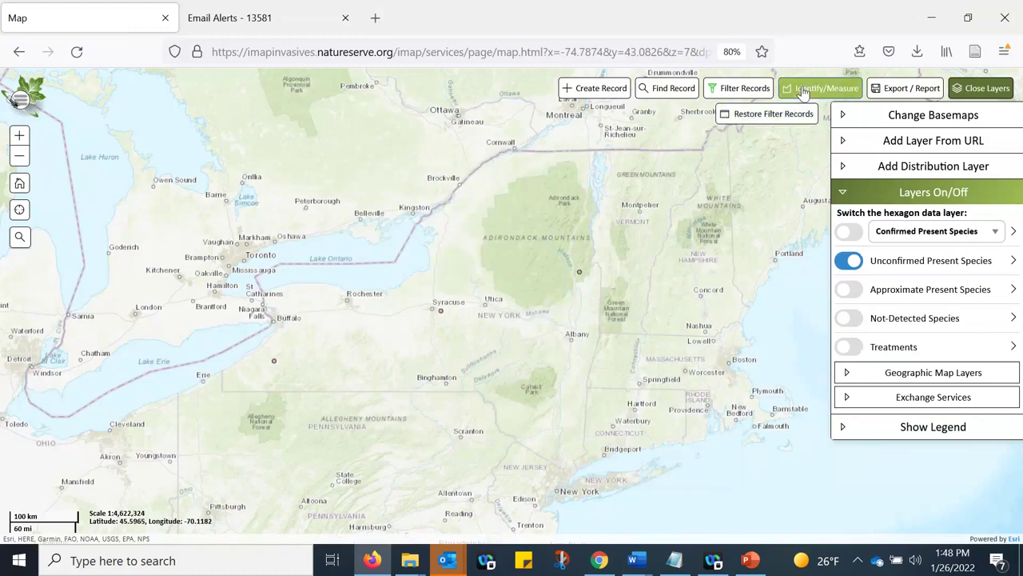
- Draw a six-corner area polygon across upstate New York and list the records inside it
click(803, 89)
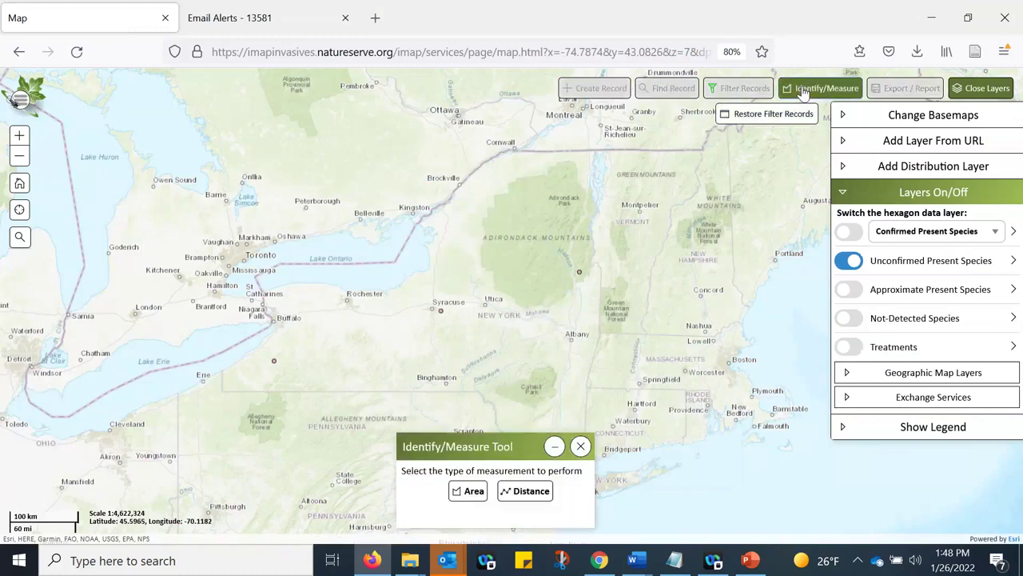
click(467, 493)
click(597, 248)
click(603, 306)
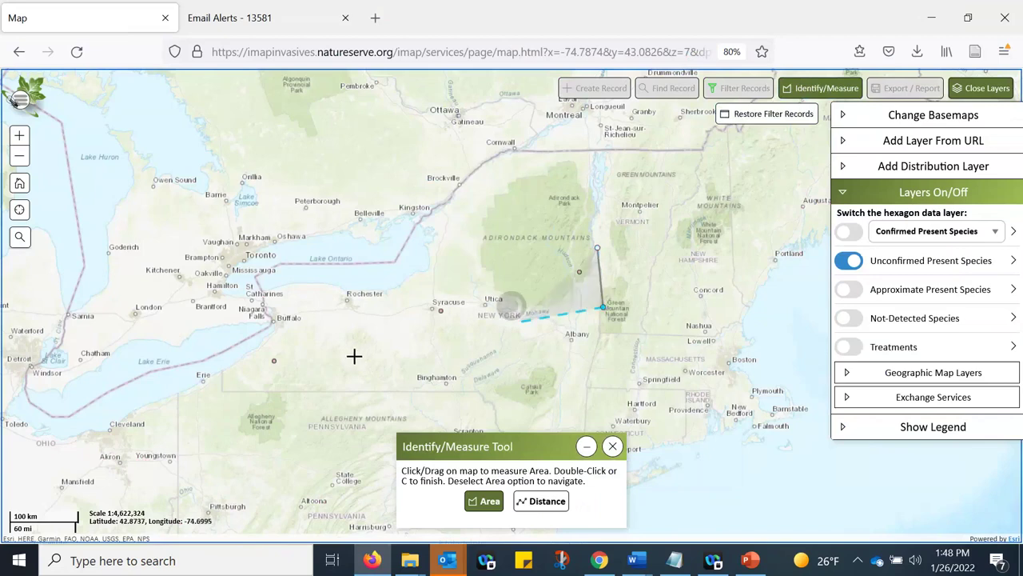
click(352, 373)
click(214, 385)
click(248, 285)
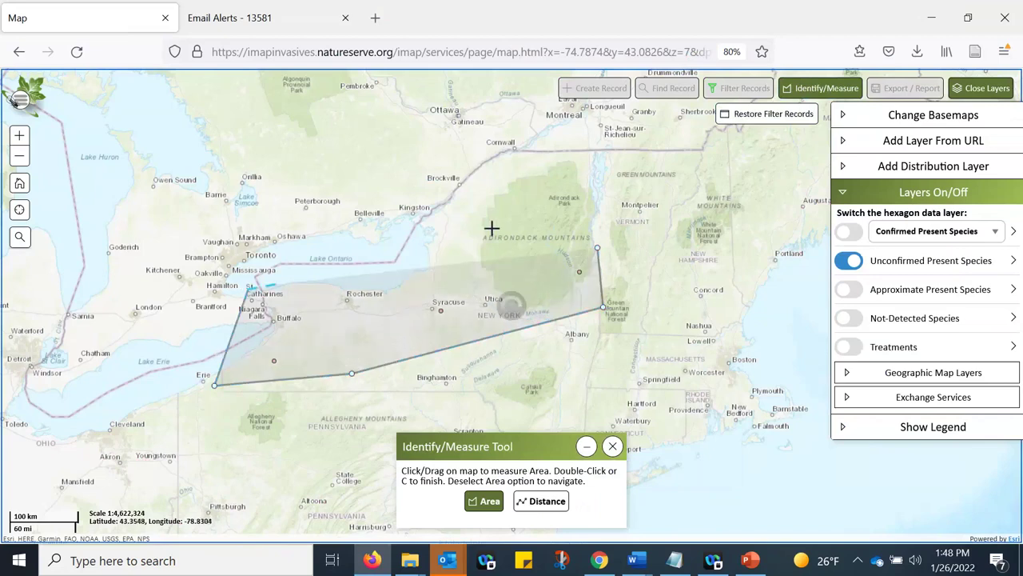
click(494, 225)
double_click(494, 227)
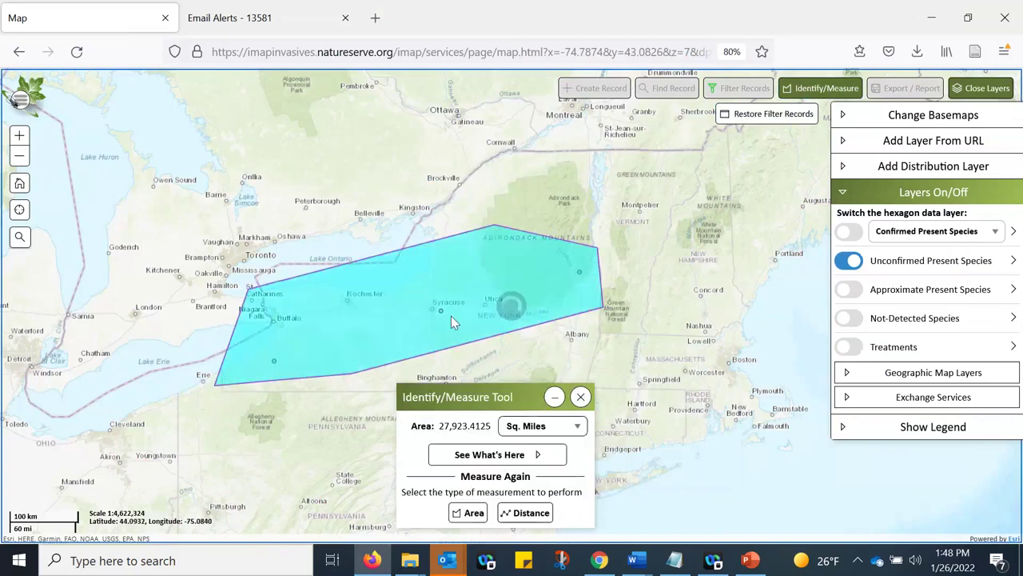
click(497, 458)
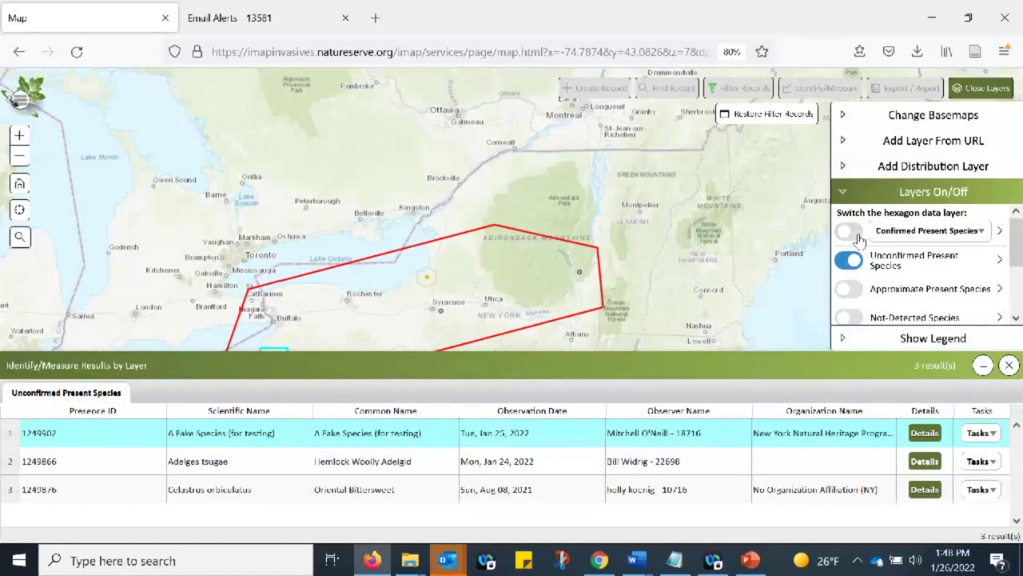
- Turn on Confirmed Present Species, list the hexagons inside the drawn area, then close the results
click(856, 234)
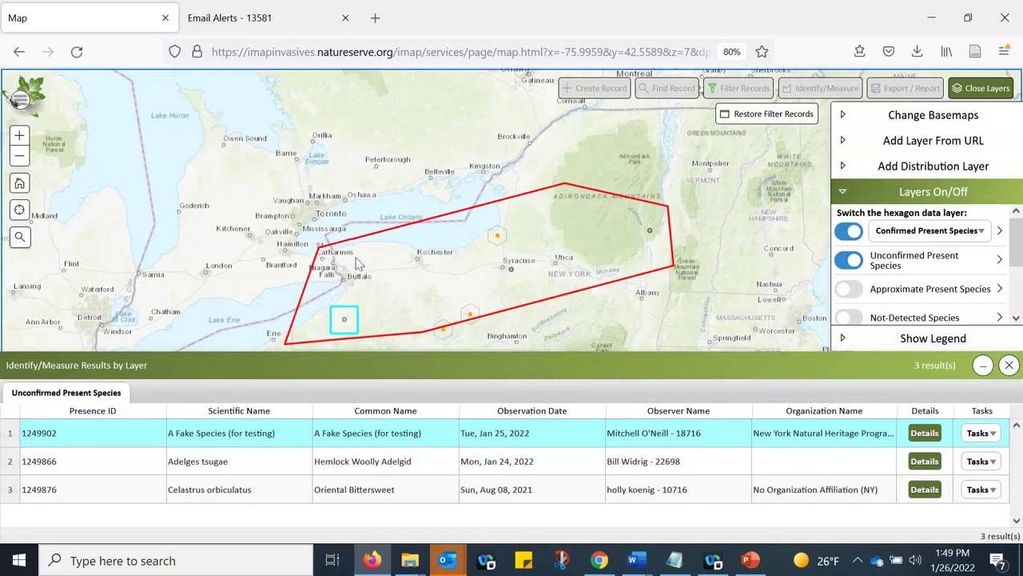
click(557, 253)
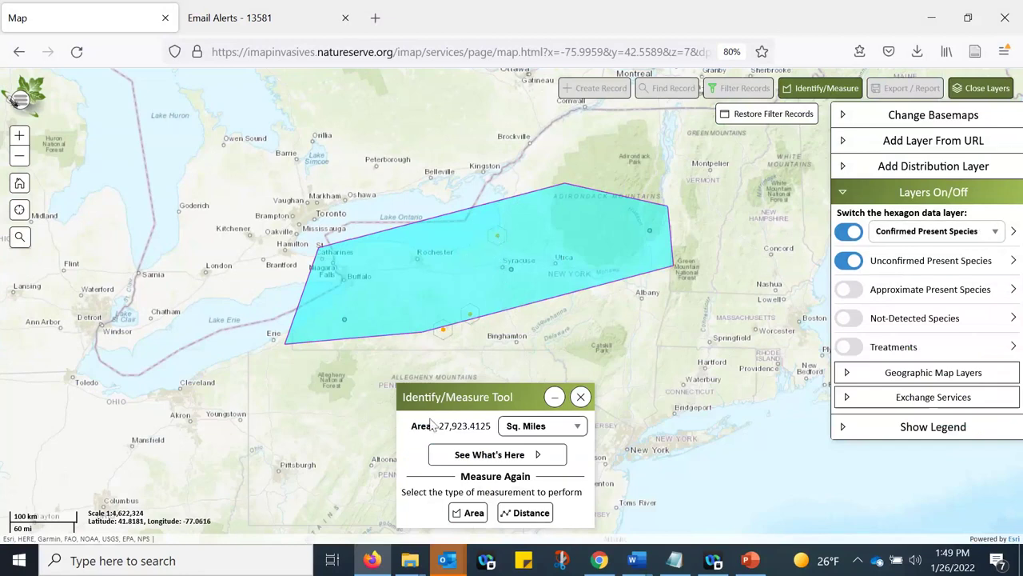
click(502, 454)
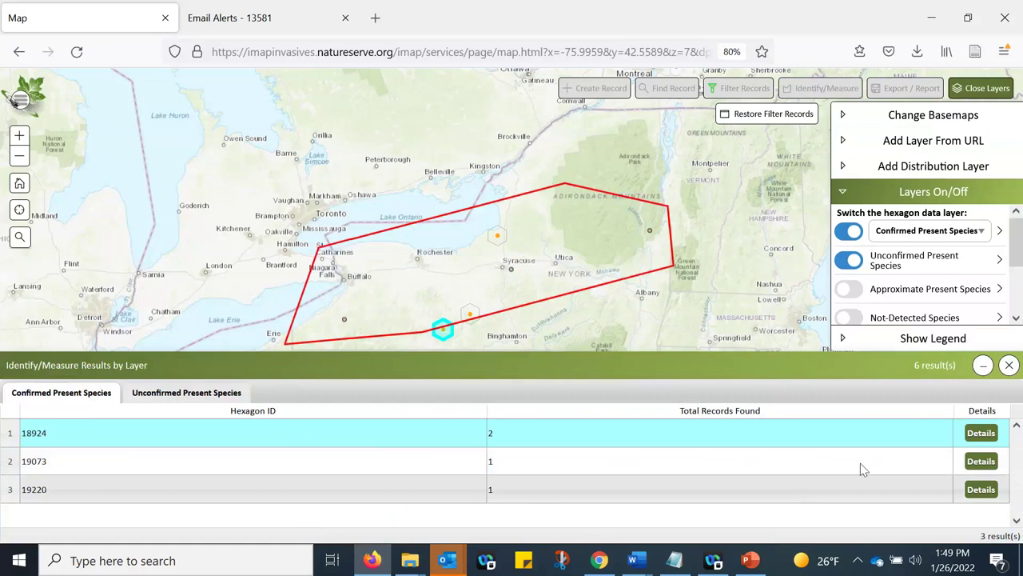
click(1009, 365)
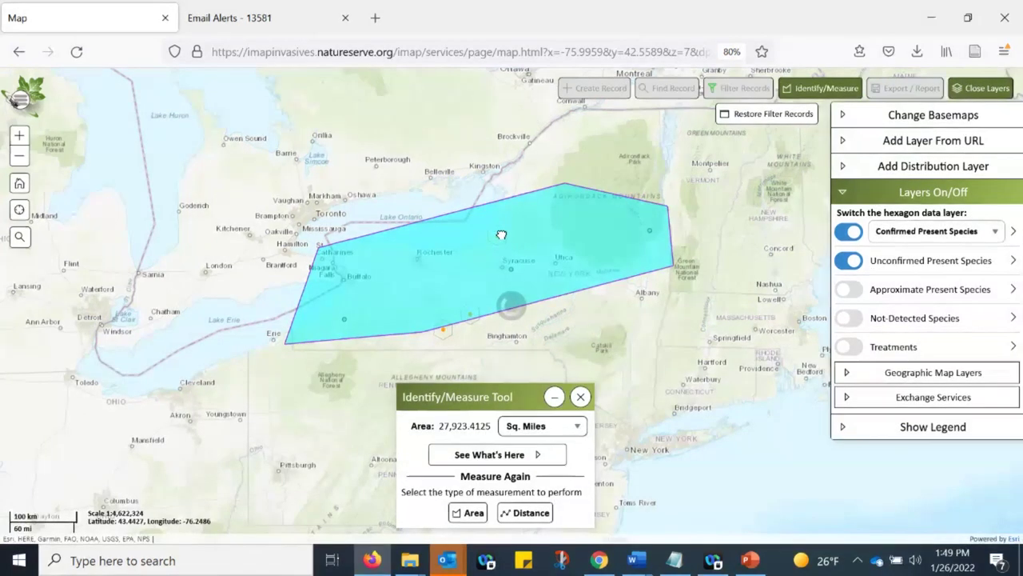
- Zoom to the Oswego marker, identify its records, and open the details for record 1249870
scroll(498, 234, up, 2)
scroll(504, 236, up, 2)
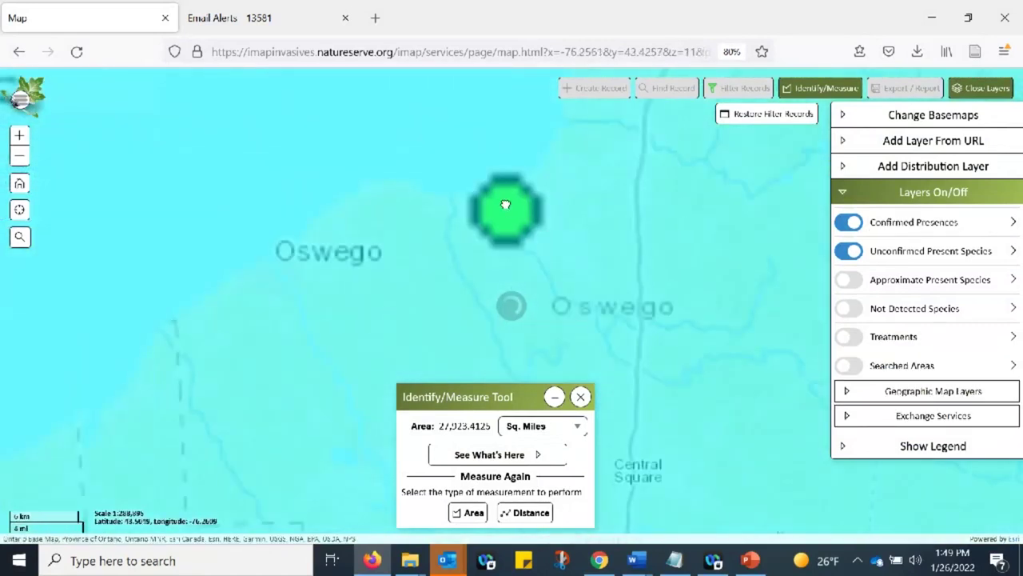
scroll(508, 212, up, 1)
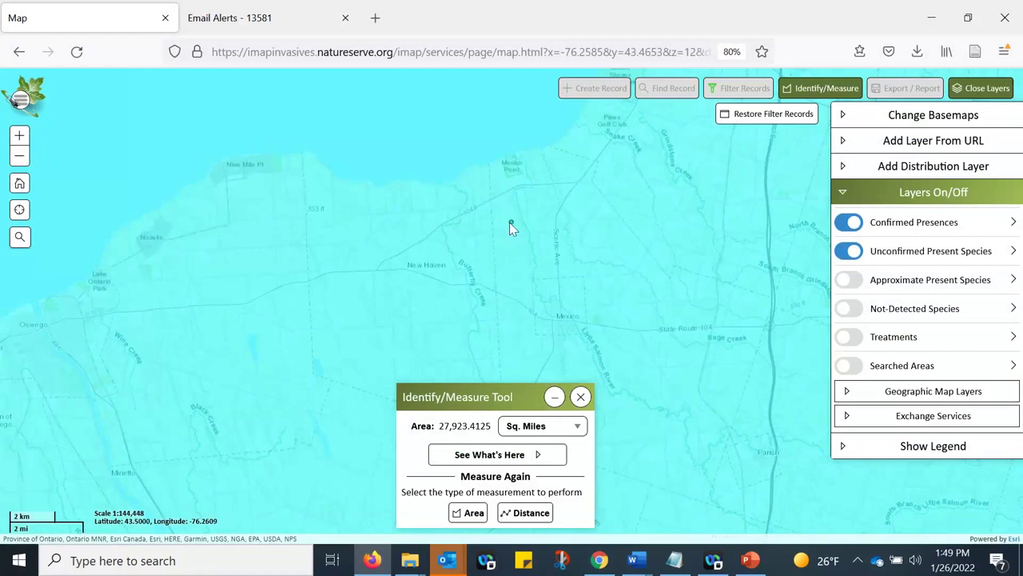
click(506, 455)
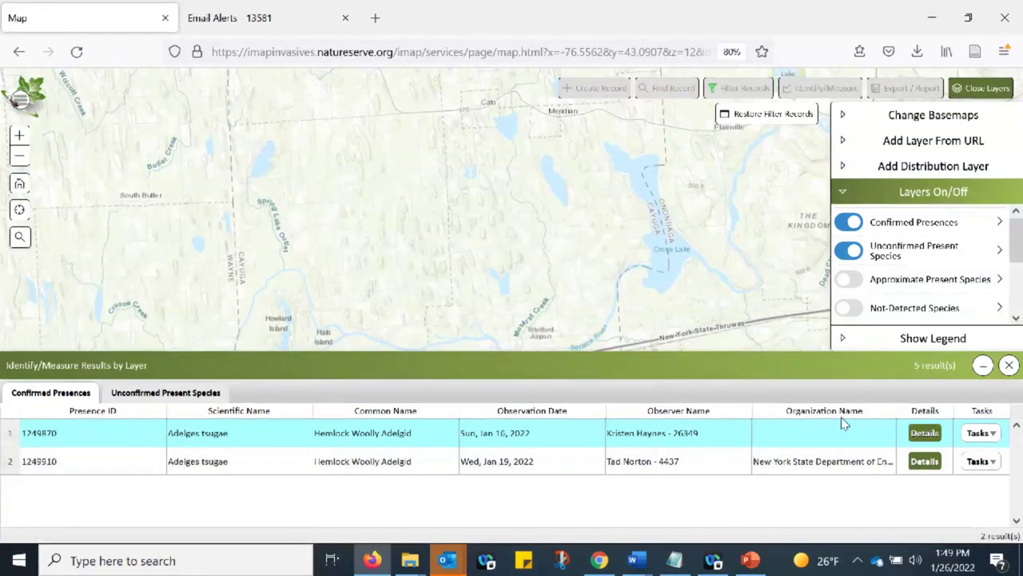
click(926, 432)
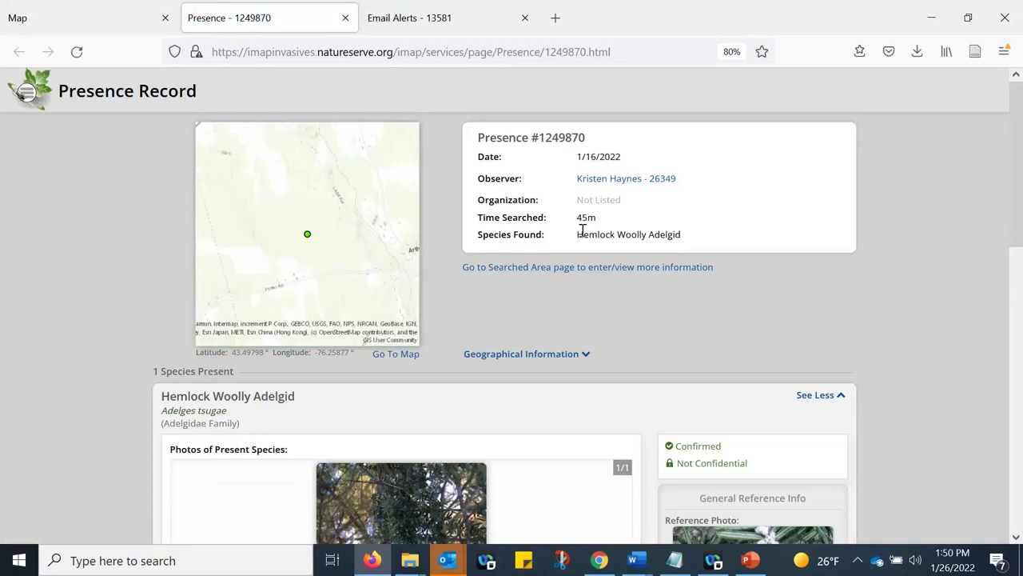
- Open record 1249870's species photo full size in a new tab, then return to the record
scroll(520, 305, down, 1)
scroll(463, 308, down, 3)
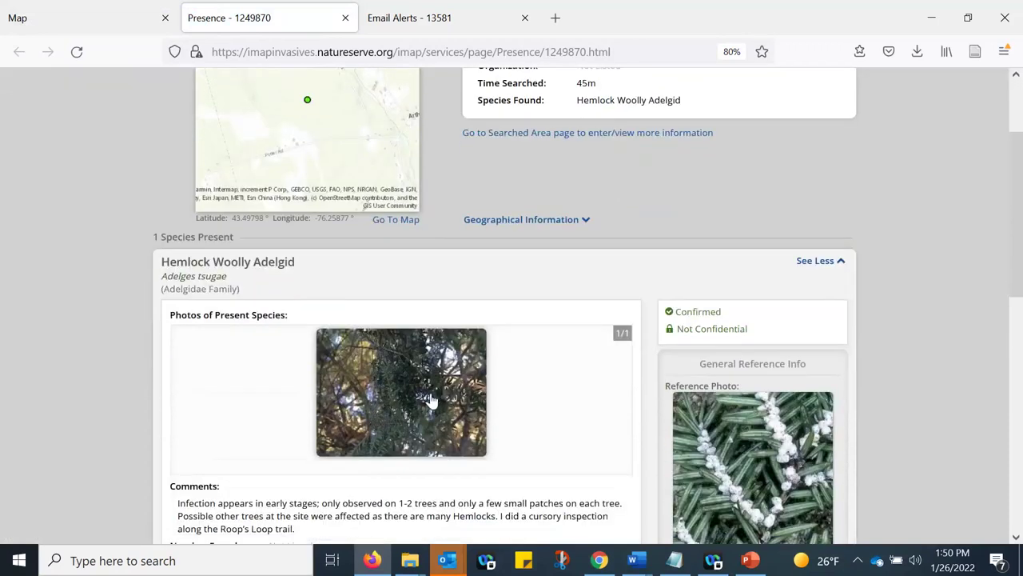
click(432, 400)
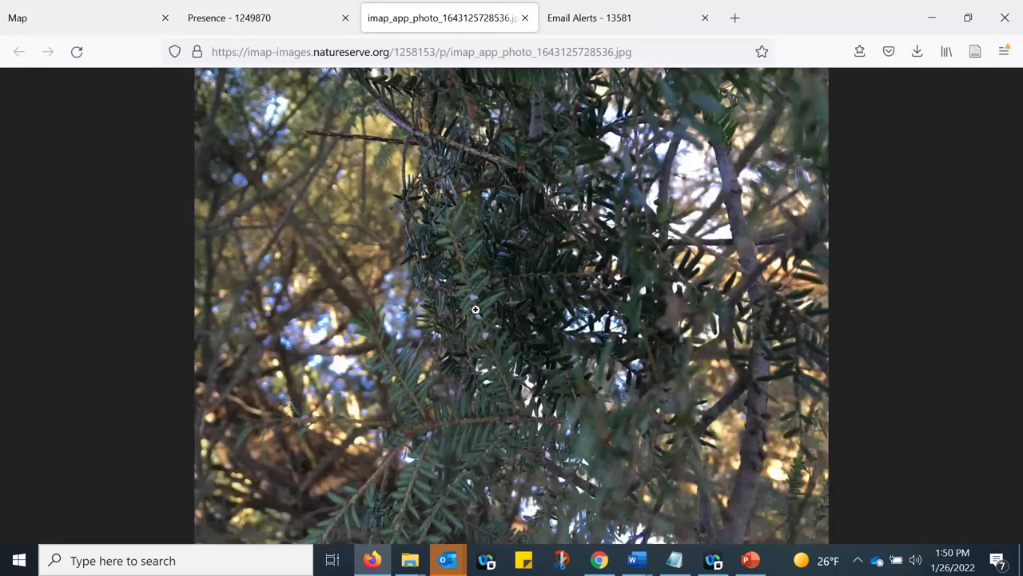
click(304, 22)
- Review the record's confirmation details, including the Photo ID method and the SLELO project
scroll(535, 344, down, 5)
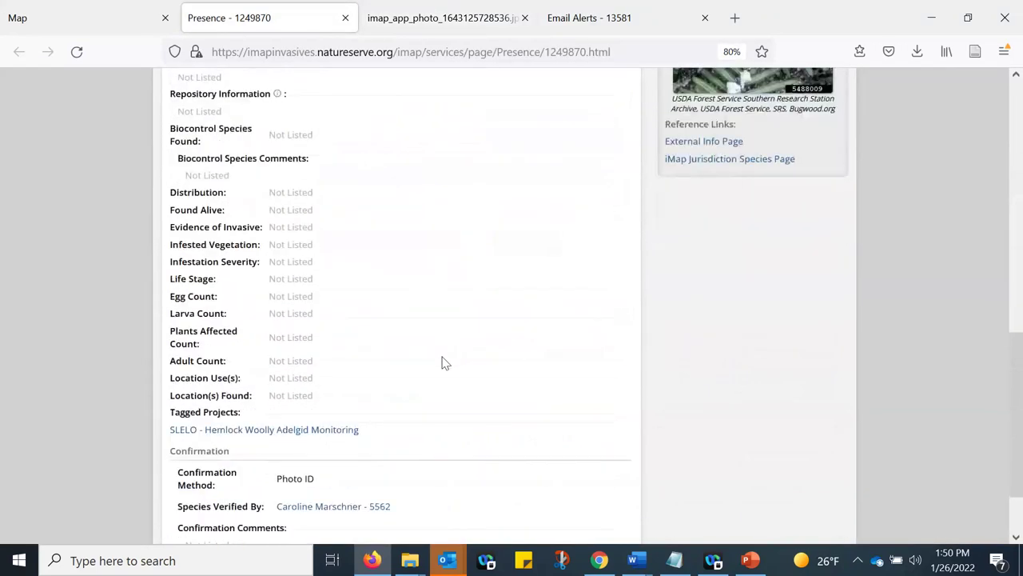
scroll(445, 362, down, 2)
drag(172, 365, 464, 448)
click(400, 436)
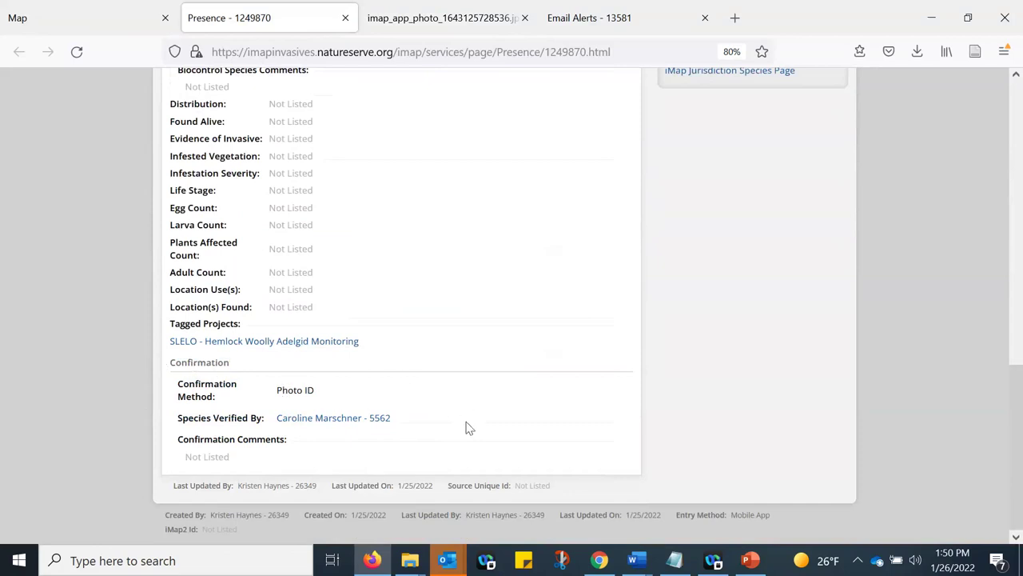
scroll(468, 428, up, 10)
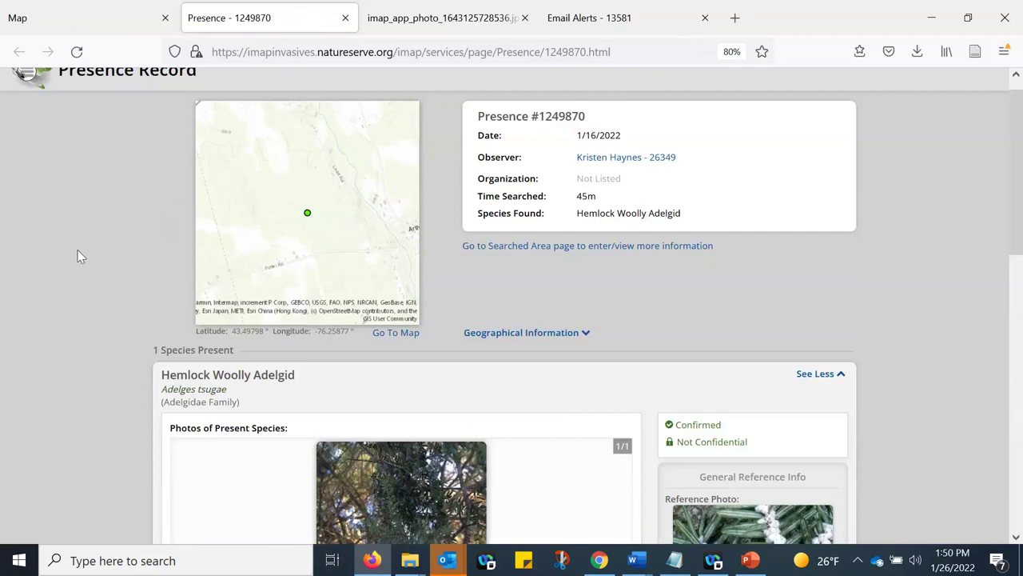
- Return to the Map tab and close the Identify/Measure Tool
click(103, 22)
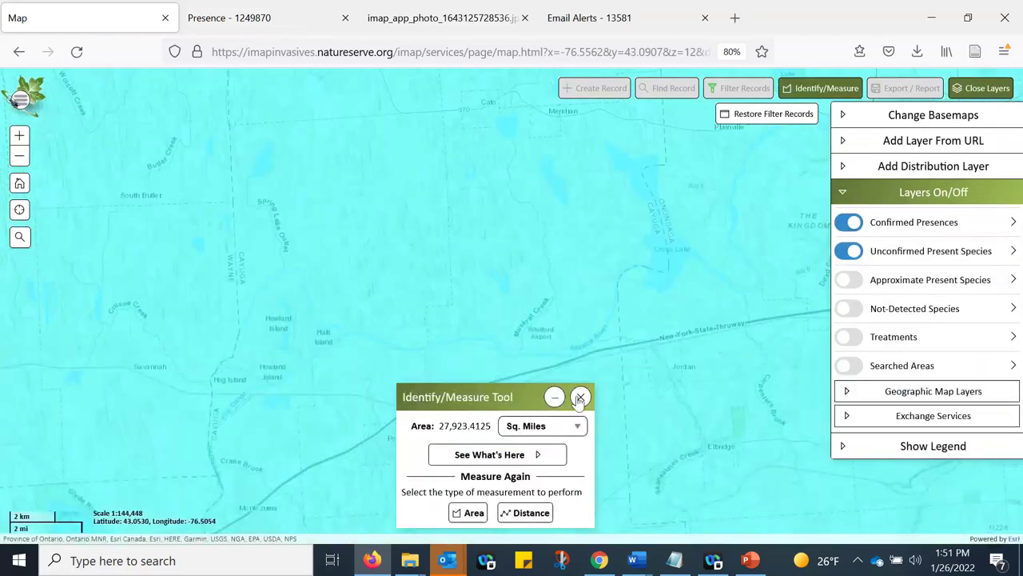
click(580, 398)
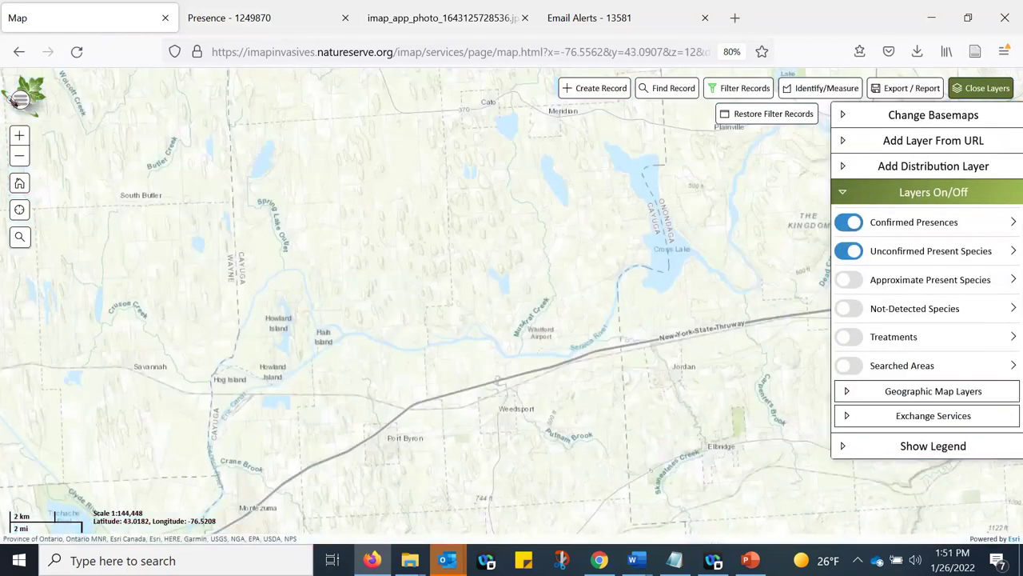
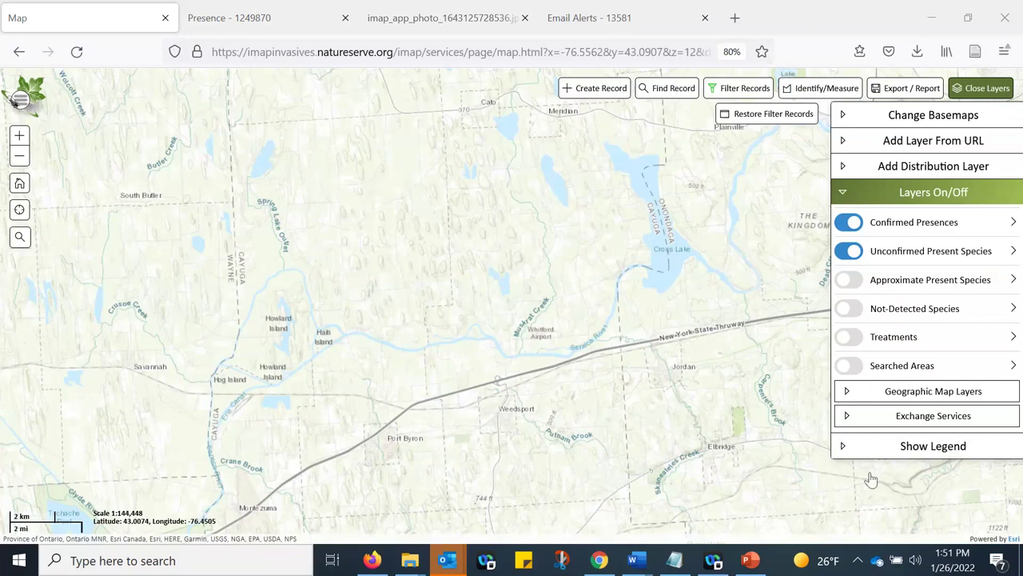
- Zoom out and pan the map west to show Buffalo, the Niagara Peninsula and Lake Erie
click(636, 377)
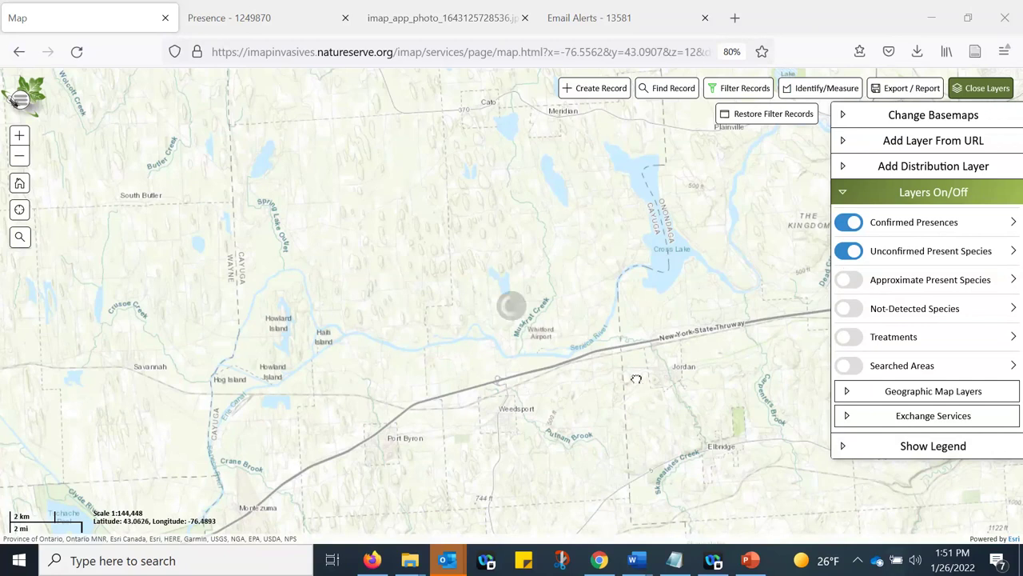
scroll(636, 377, down, 1)
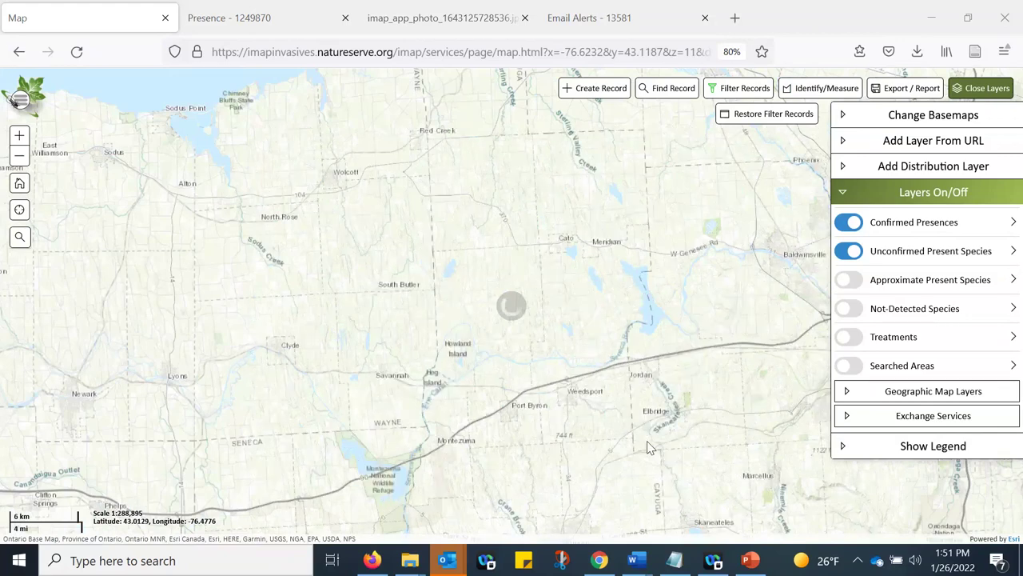
scroll(686, 411, down, 1)
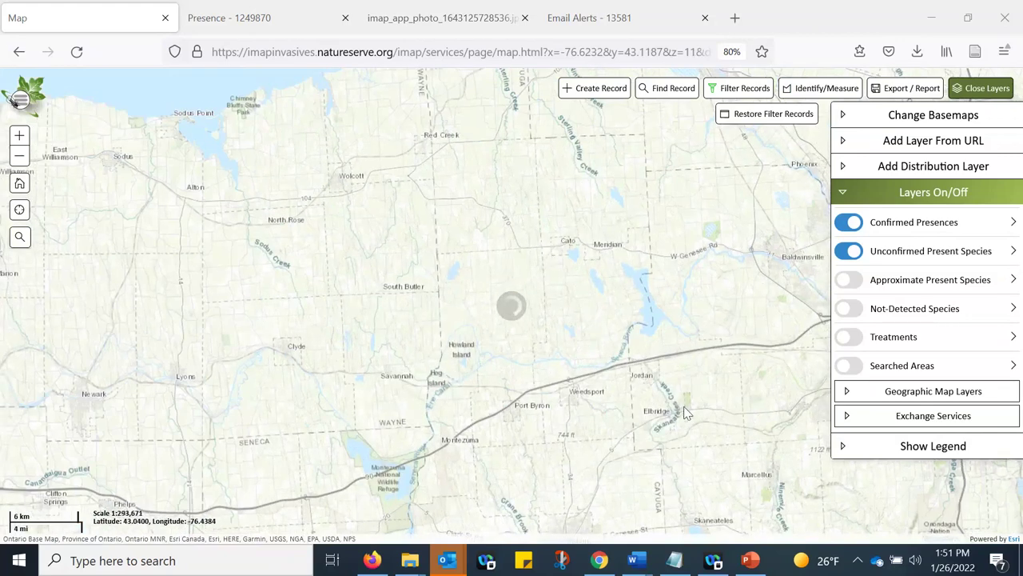
scroll(686, 412, down, 1)
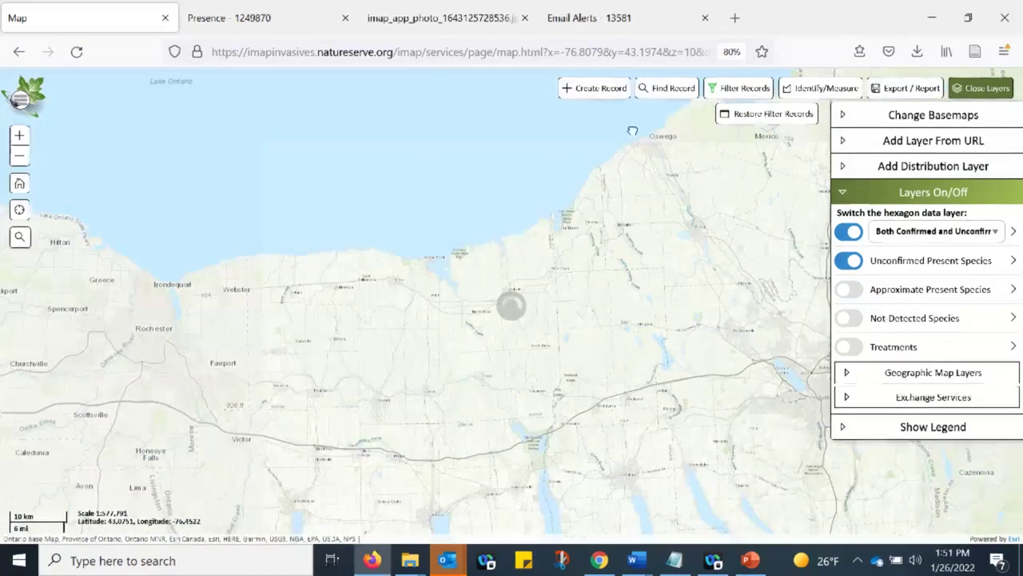
scroll(633, 130, down, 1)
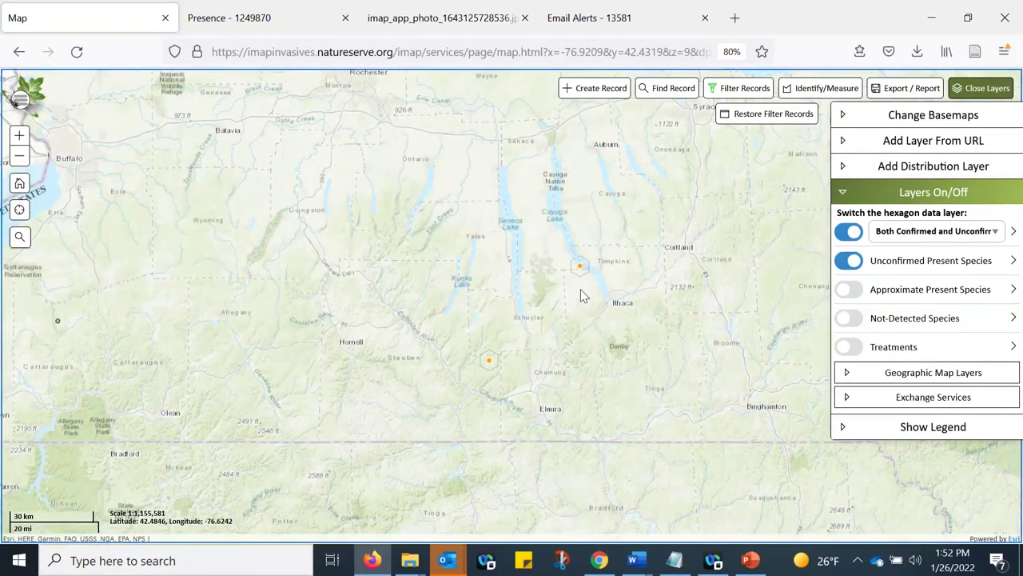
scroll(581, 295, up, 1)
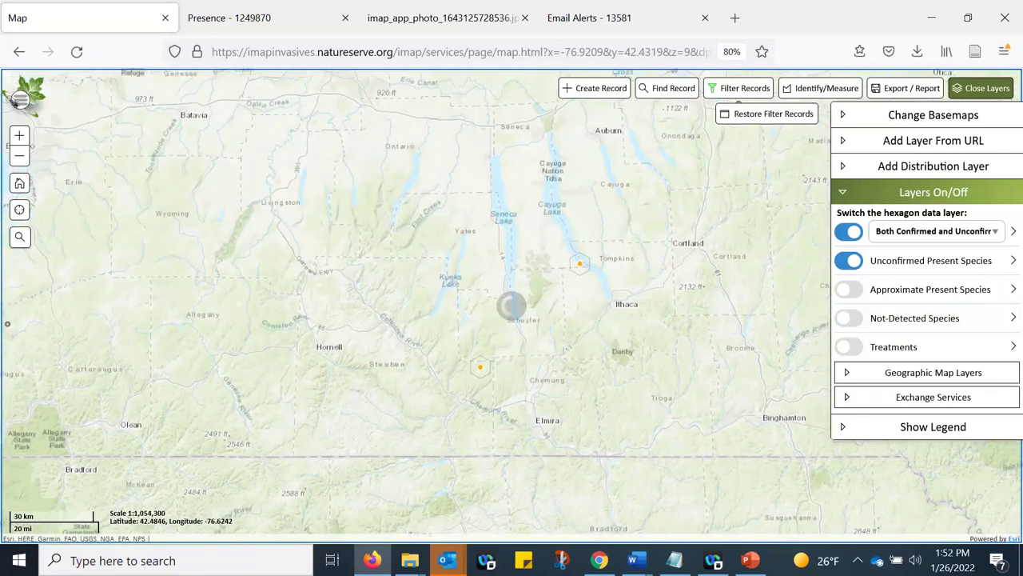
drag(120, 359, 353, 394)
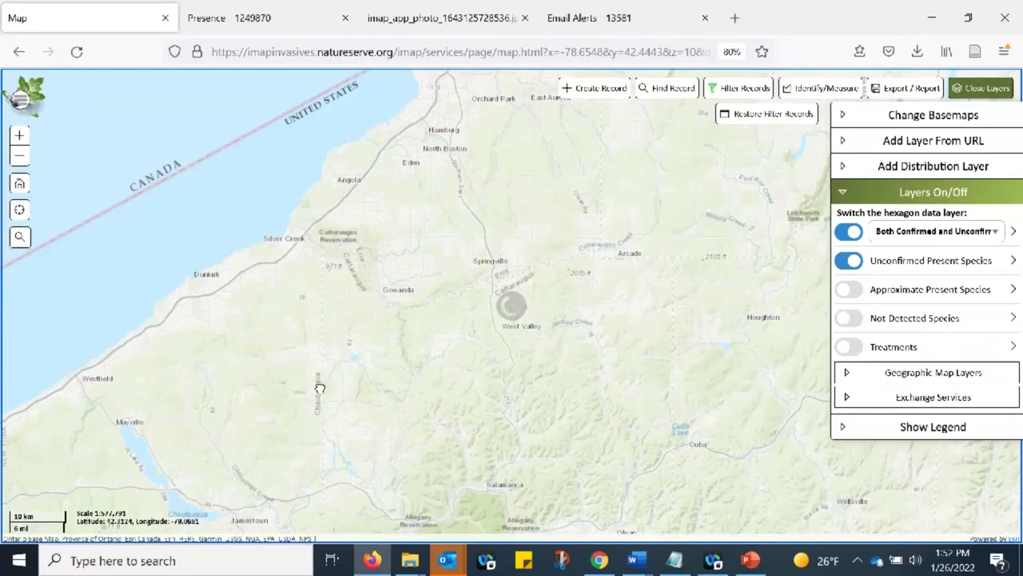
scroll(320, 388, down, 1)
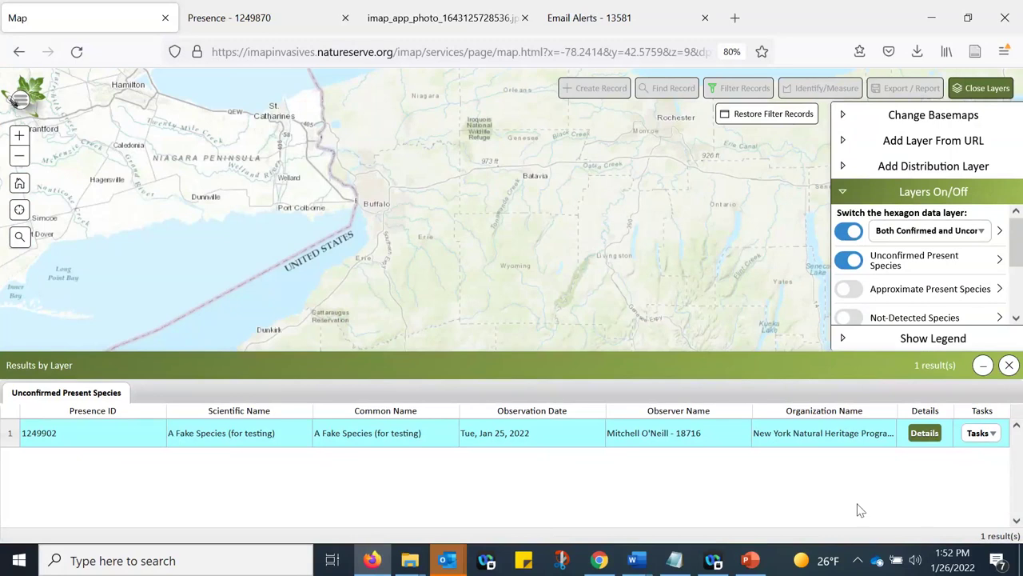
- Open the full details page of Presence #1249902, the unconfirmed A Fake Species (for testing) record
click(924, 433)
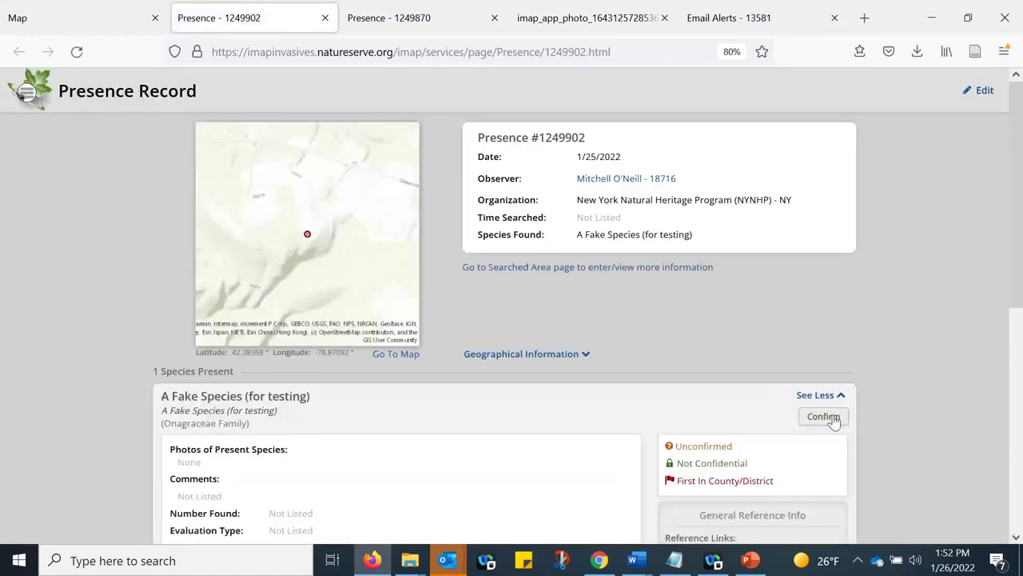
scroll(697, 360, down, 1)
scroll(703, 336, down, 3)
scroll(920, 423, up, 3)
- Start confirming the record's species and look through the Confirmation Method list
click(806, 426)
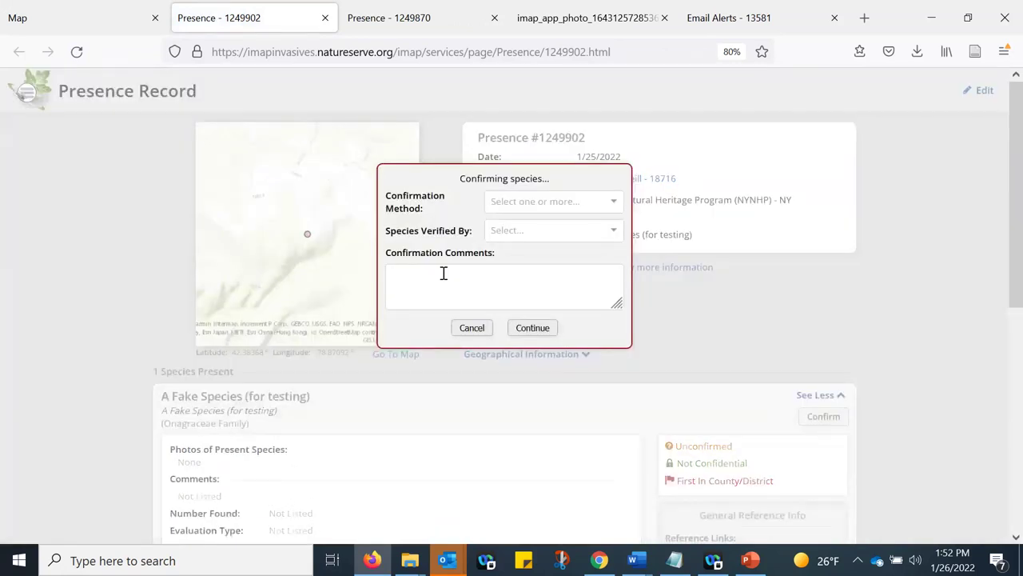
click(446, 272)
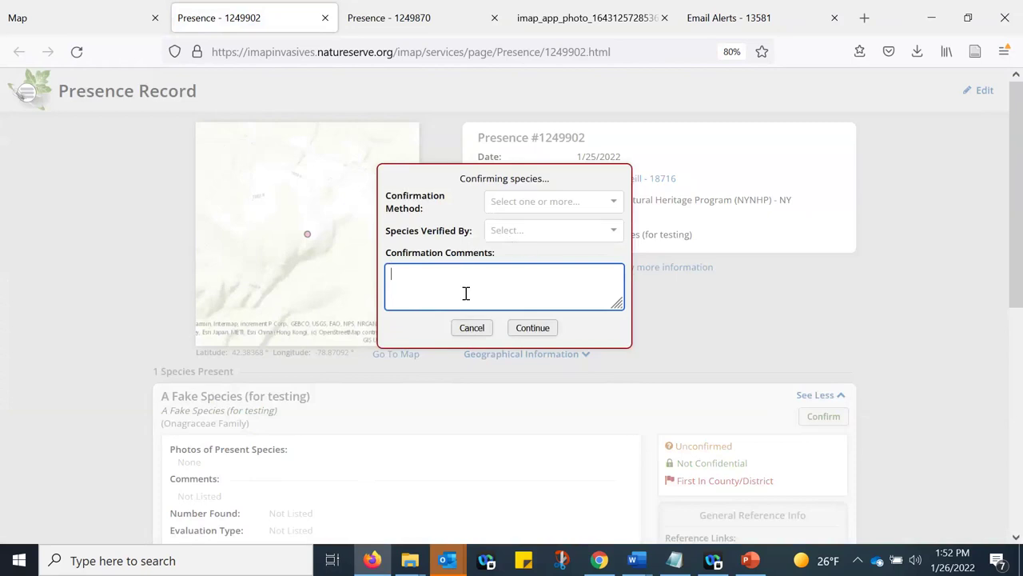
click(544, 205)
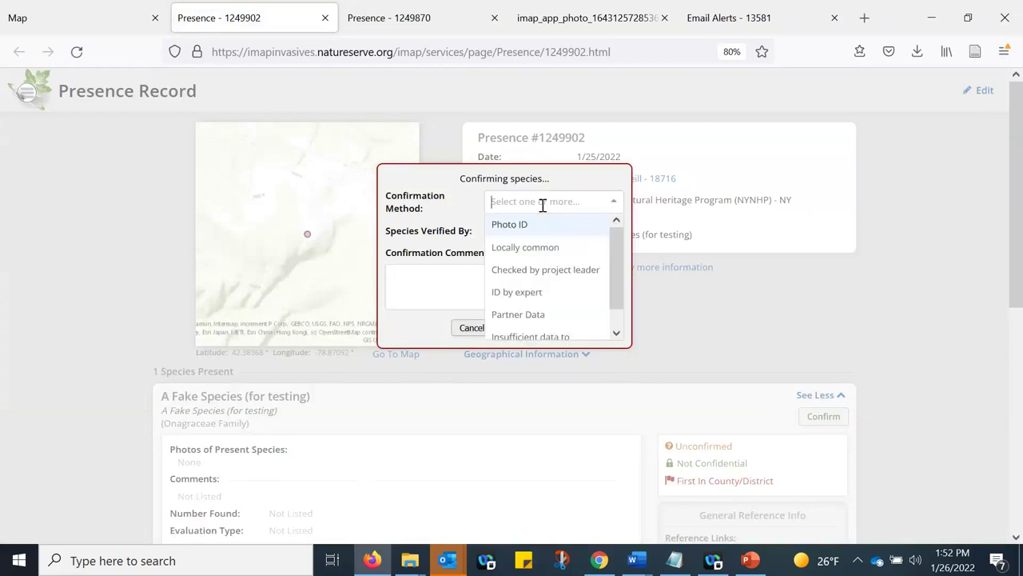
click(450, 286)
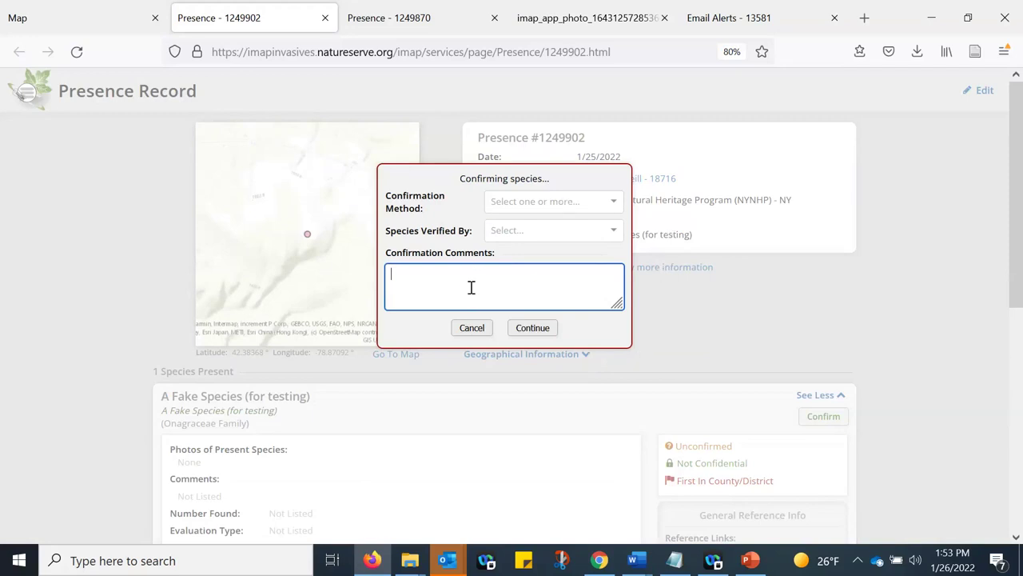
click(529, 204)
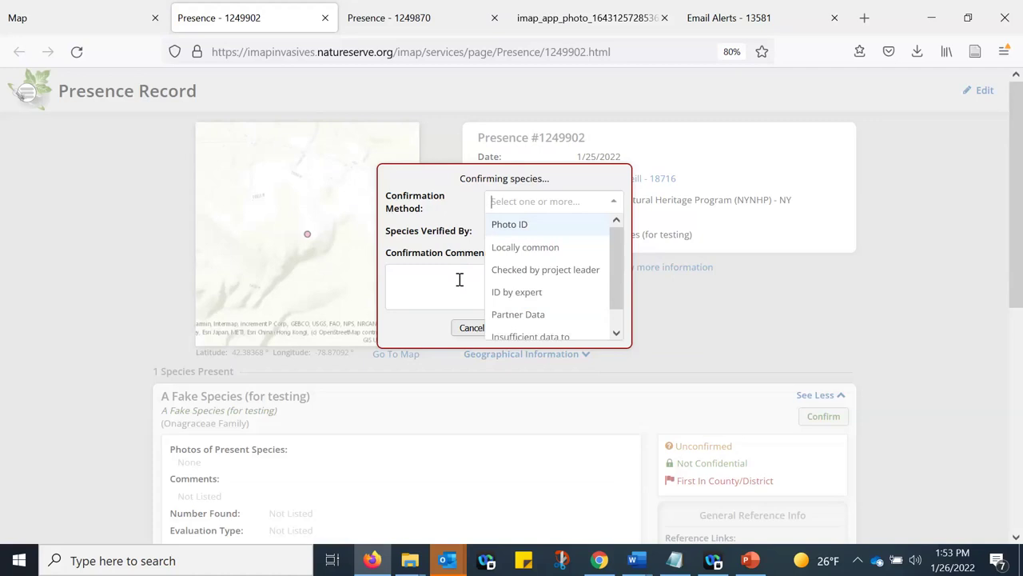
click(816, 323)
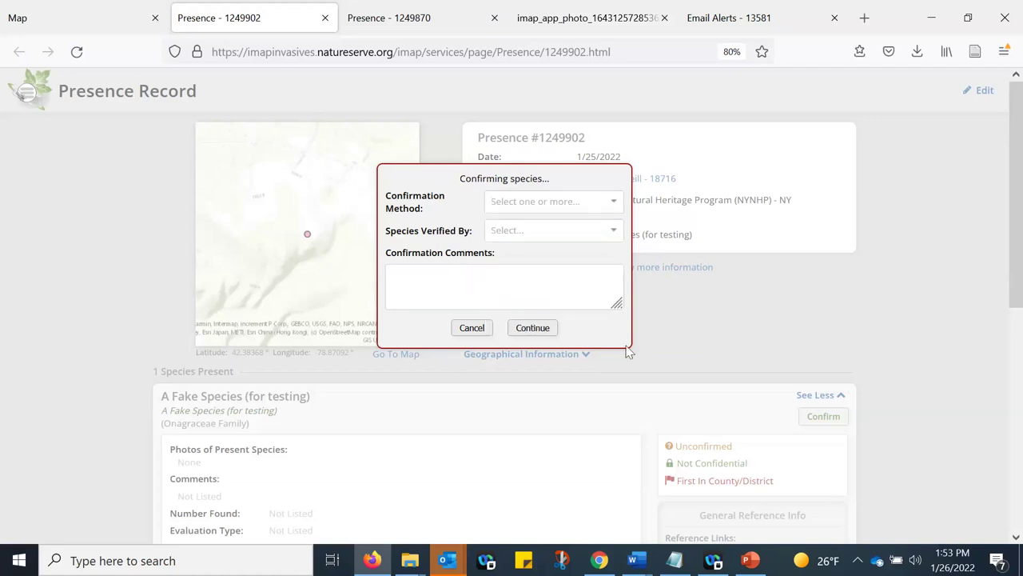
- Select Photo ID and Locally common as the confirmation methods
click(518, 207)
click(518, 226)
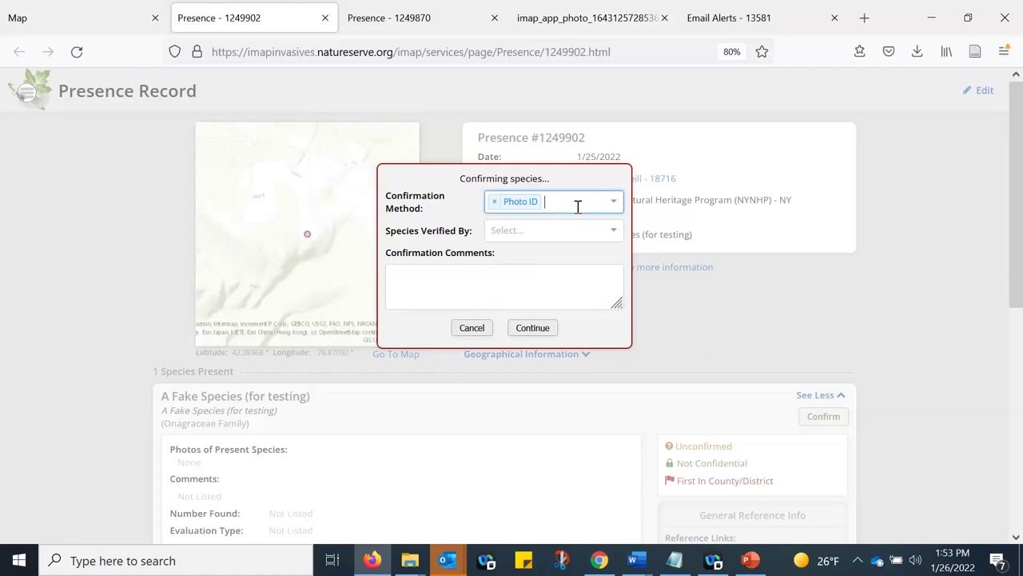
click(577, 206)
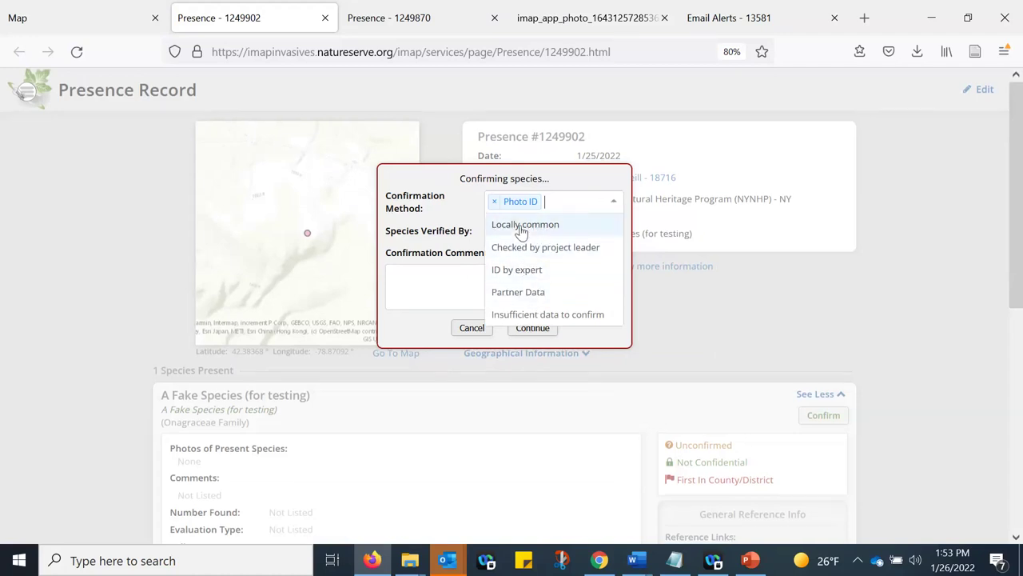
scroll(523, 228, down, 1)
click(524, 226)
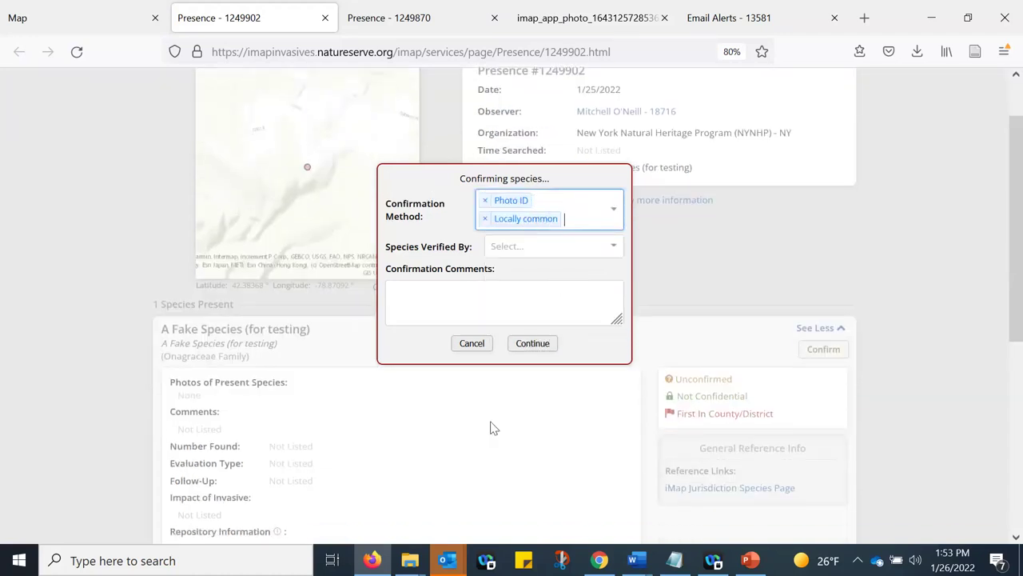
click(501, 286)
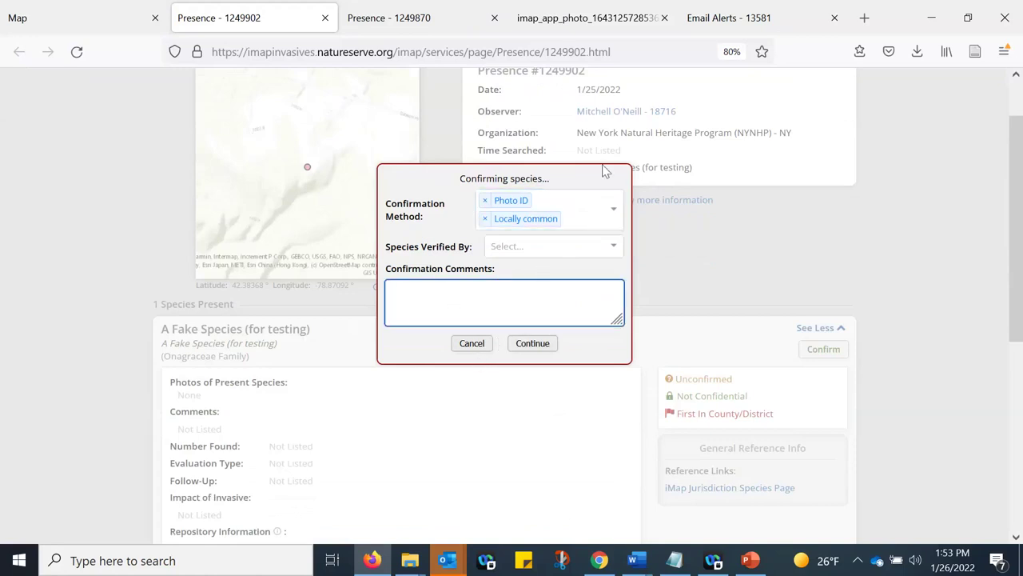
click(739, 276)
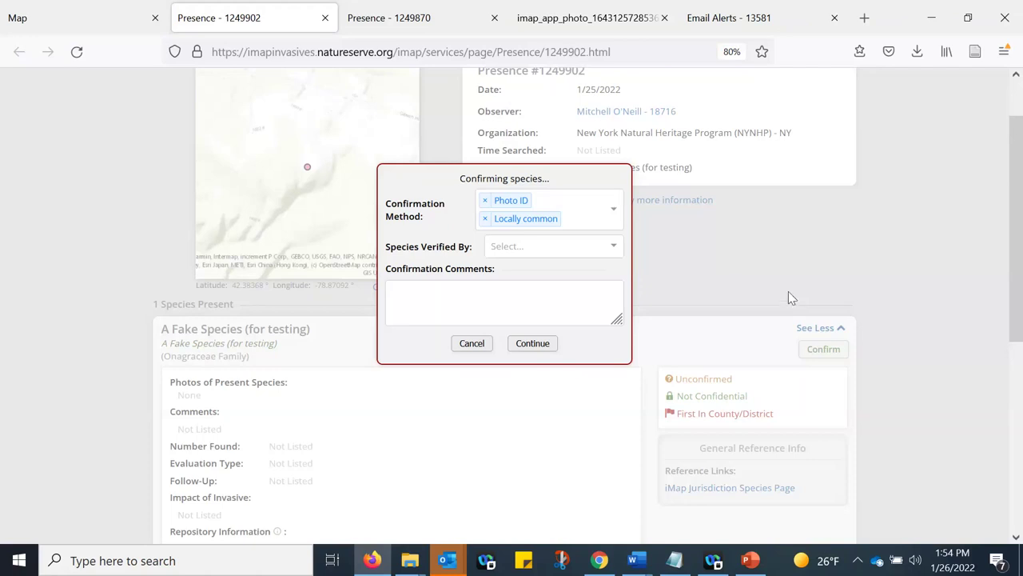
- Close the Confirming species dialog, leaving Presence #1249902 unconfirmed
click(515, 339)
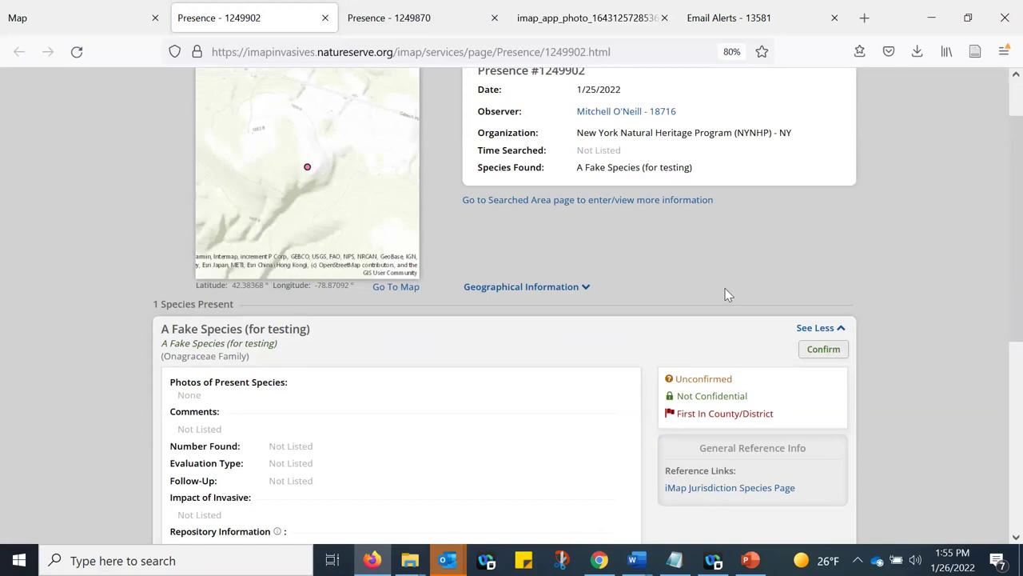
- Return to the map, close Results by Layer, and clear the record ID filter
click(80, 32)
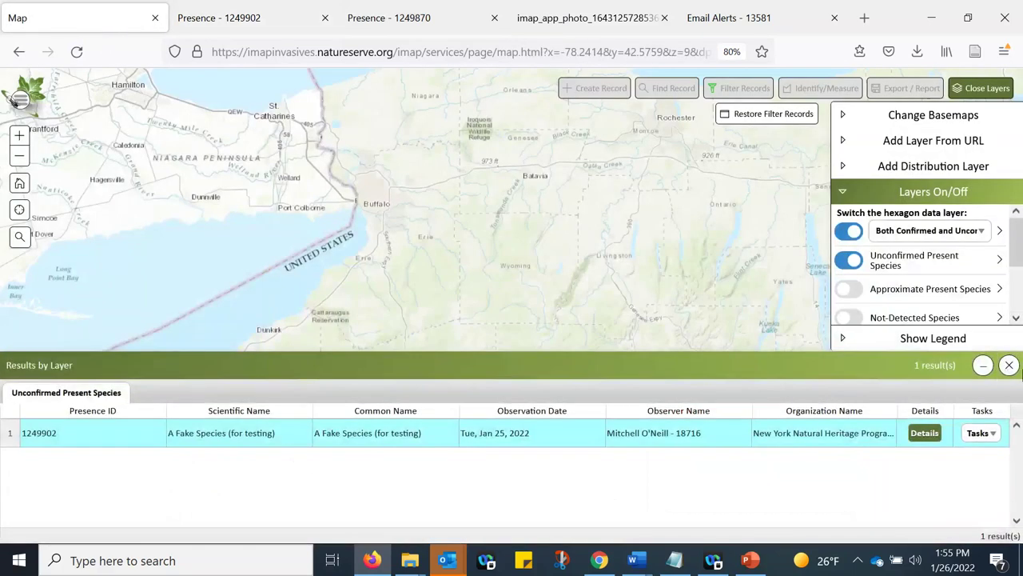
click(1010, 366)
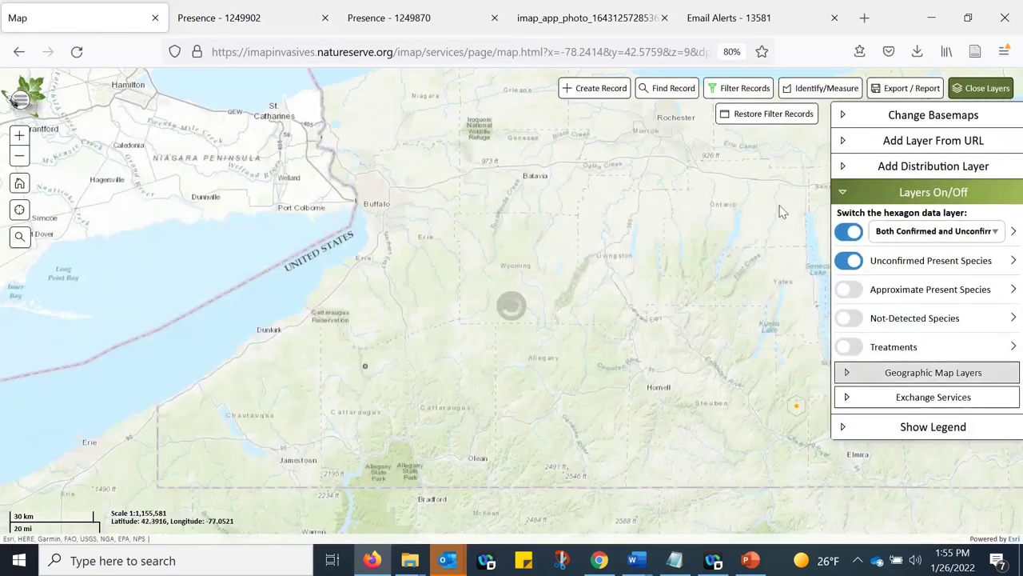
click(737, 88)
click(587, 467)
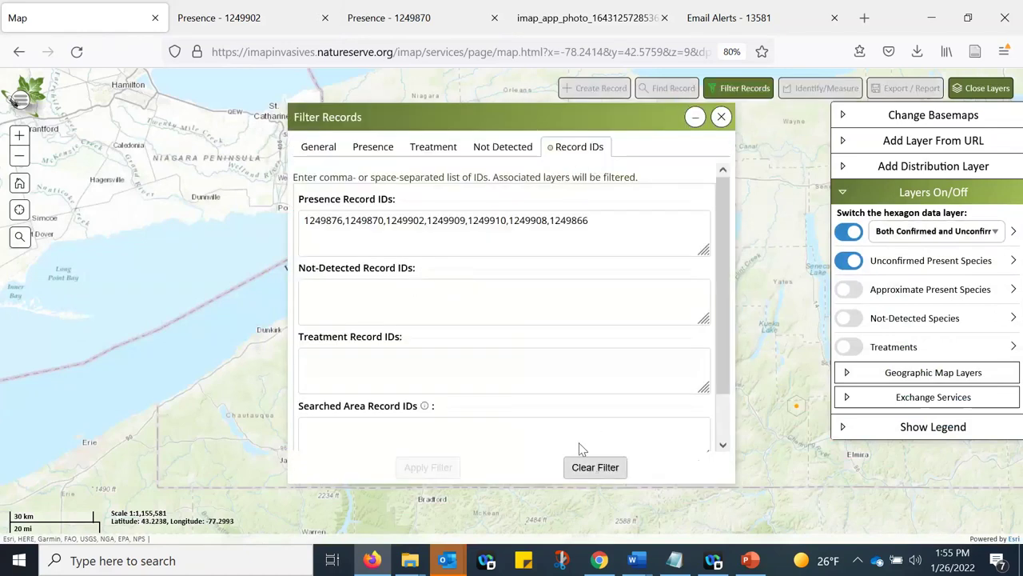
click(372, 146)
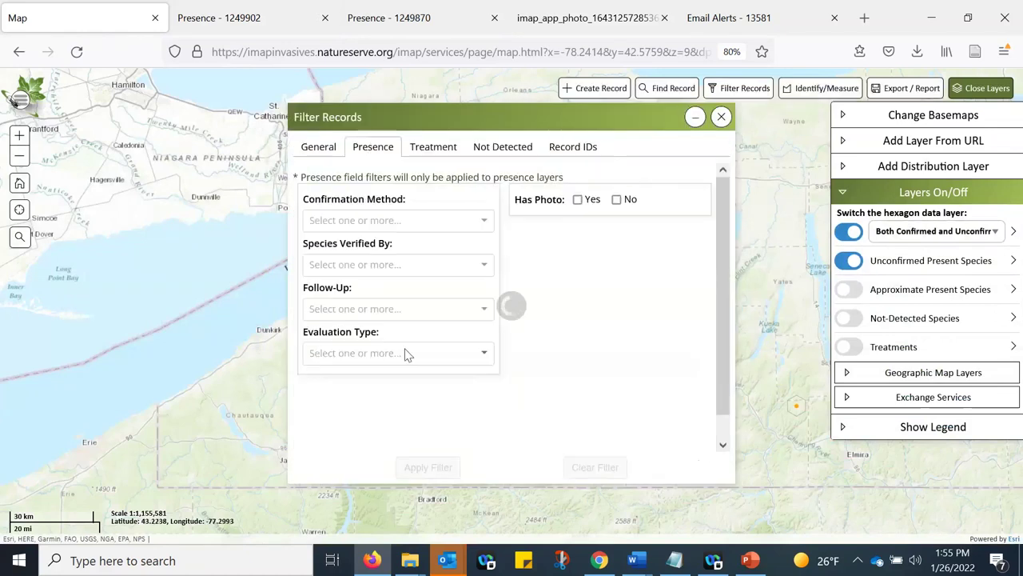
click(332, 152)
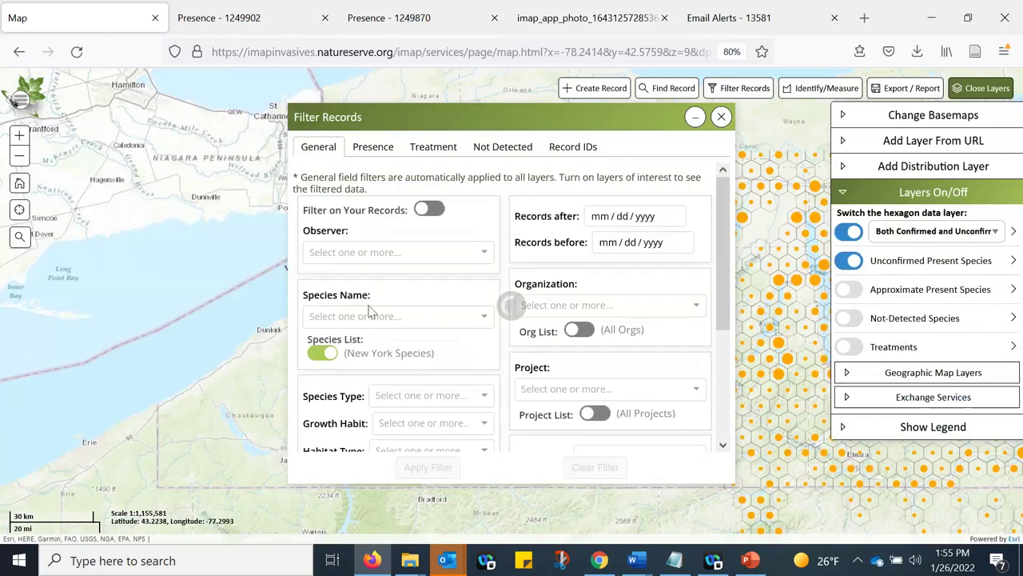
- Add Tree-of-heaven and Common reed grass, phragmites as species names and apply the filter
click(370, 316)
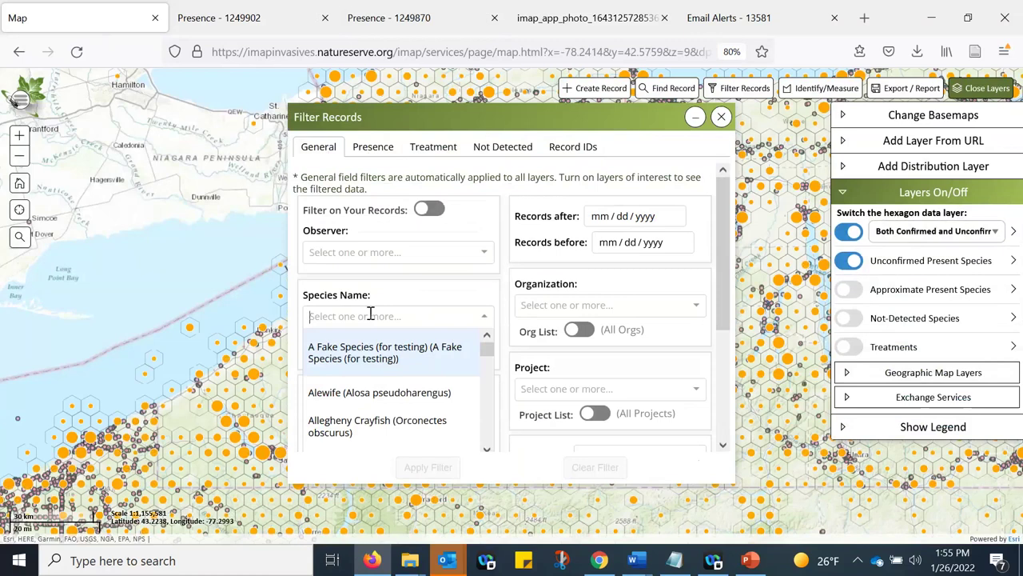
text(ail)
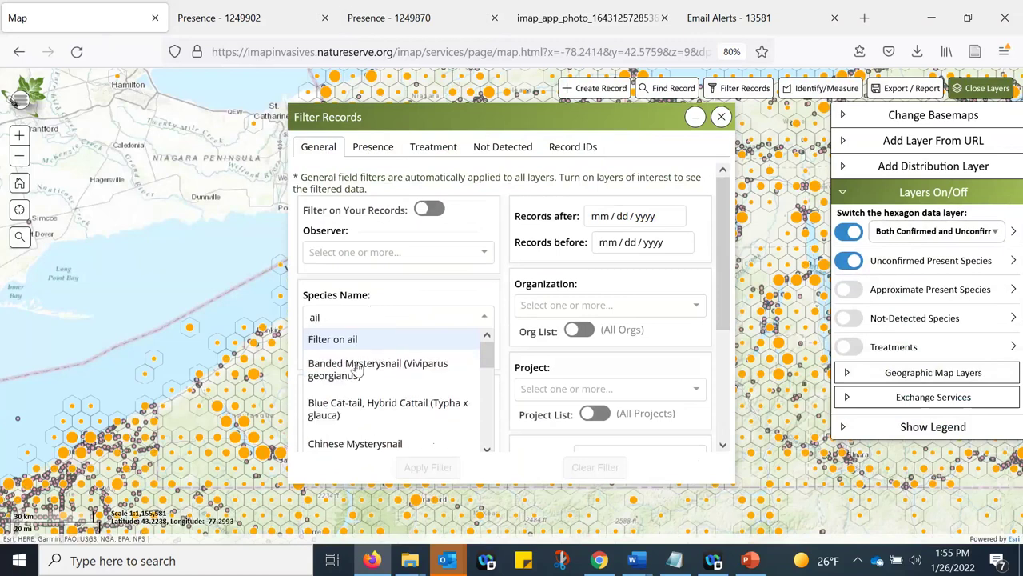
text(an)
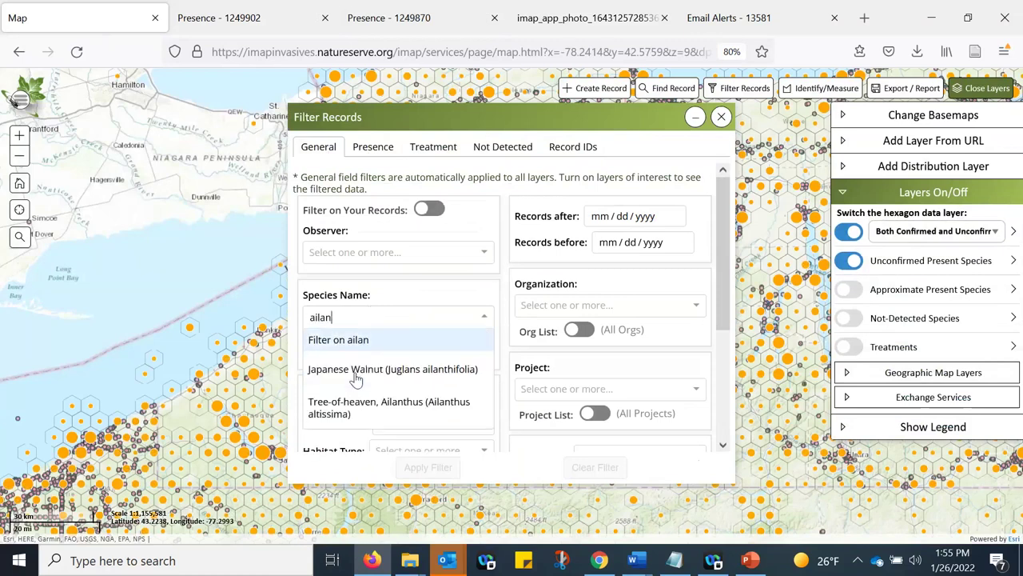
click(359, 408)
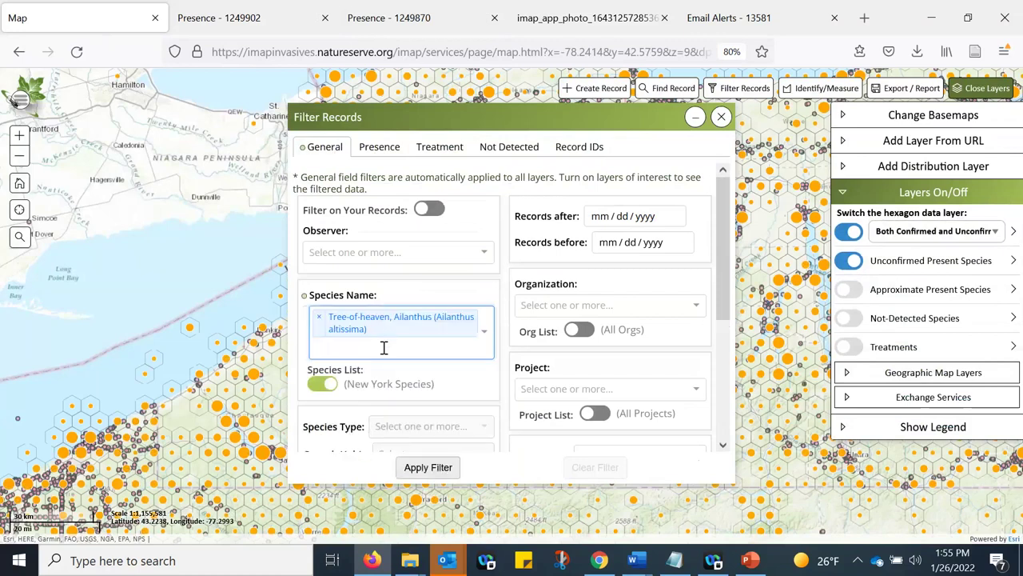
click(381, 347)
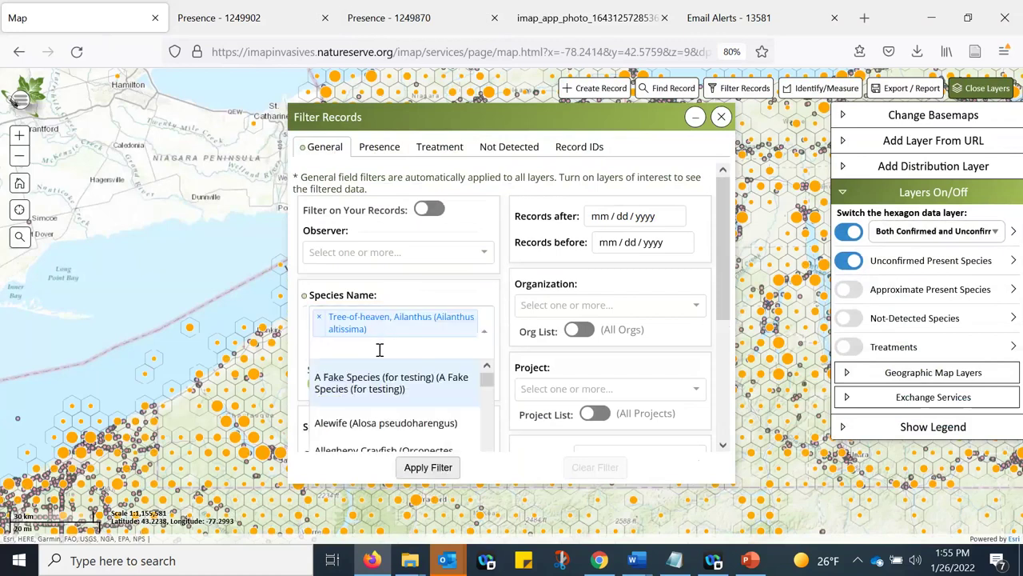
text(phra)
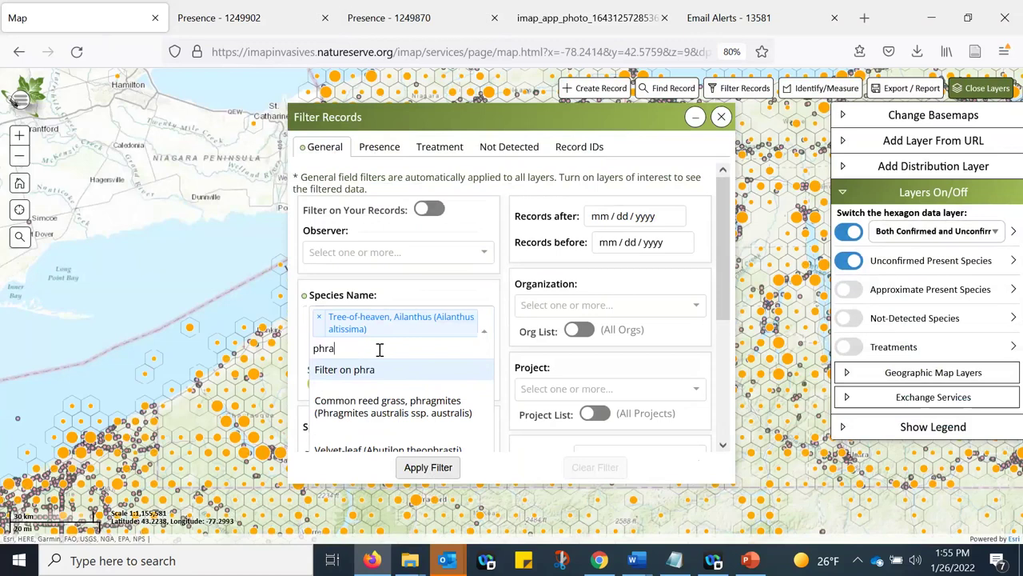
text(g)
click(376, 406)
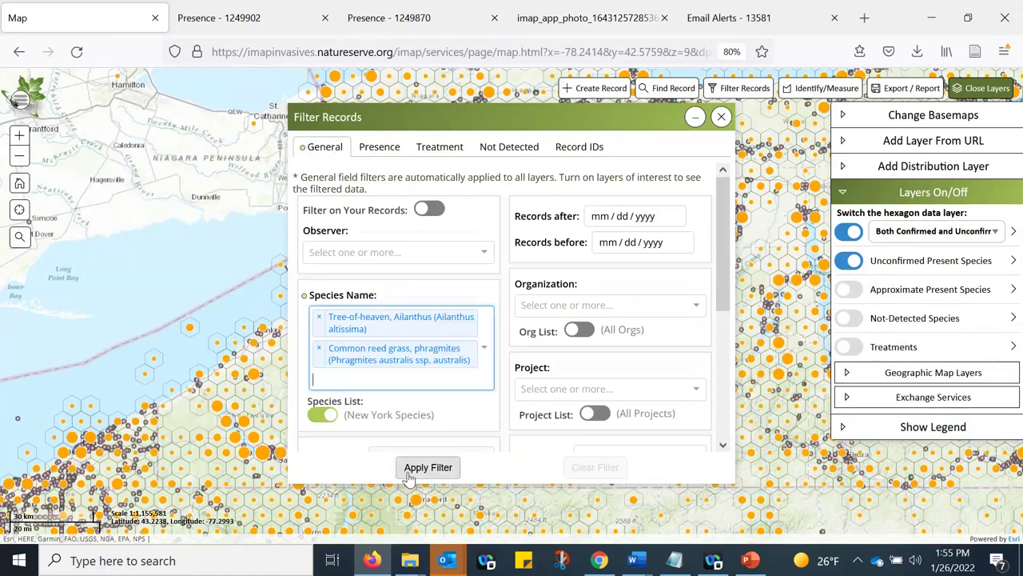
click(428, 467)
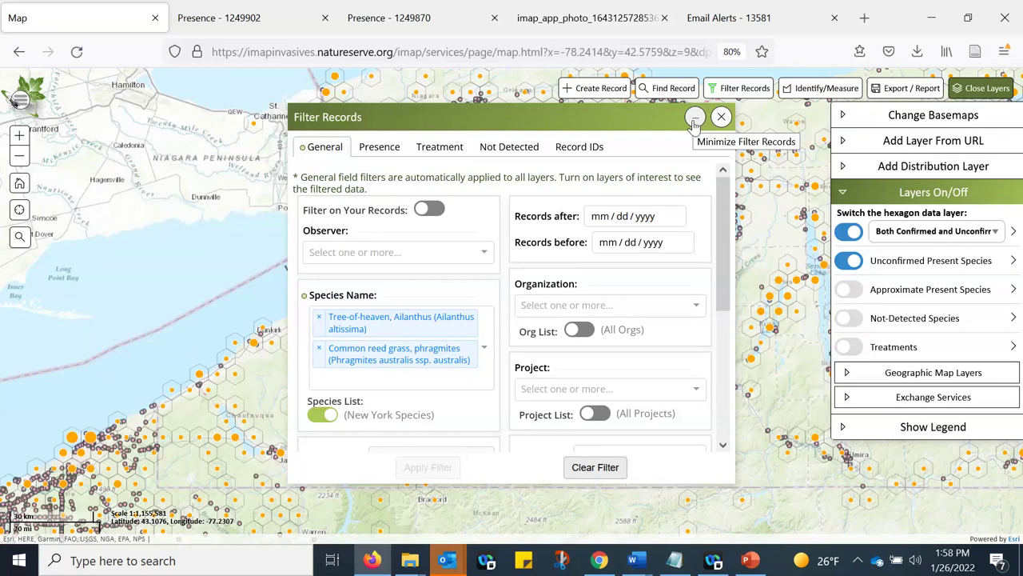
- Review the presence confirmation-method filter options, then resume the full-screen PowerPoint slide show
click(373, 149)
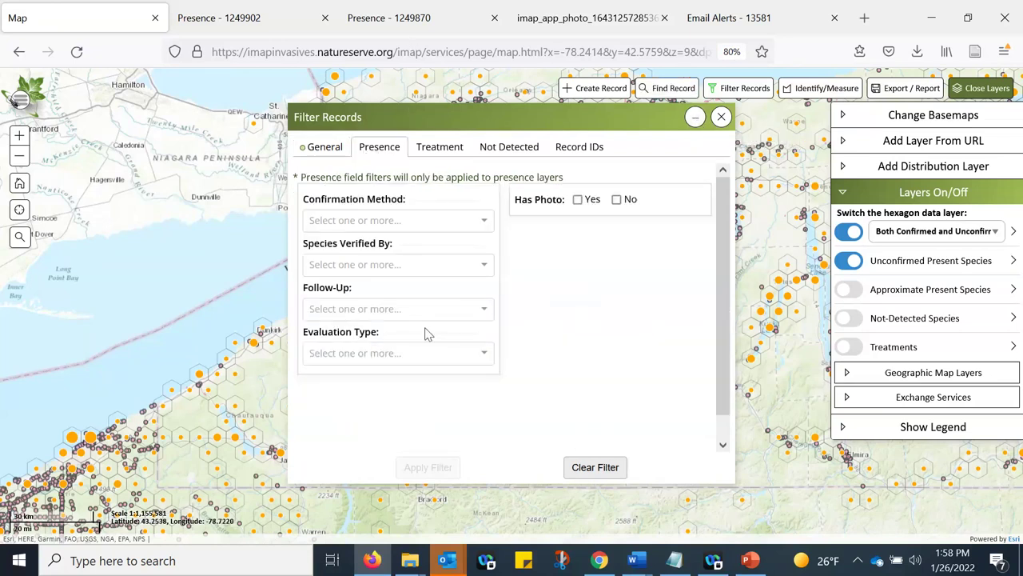
click(363, 220)
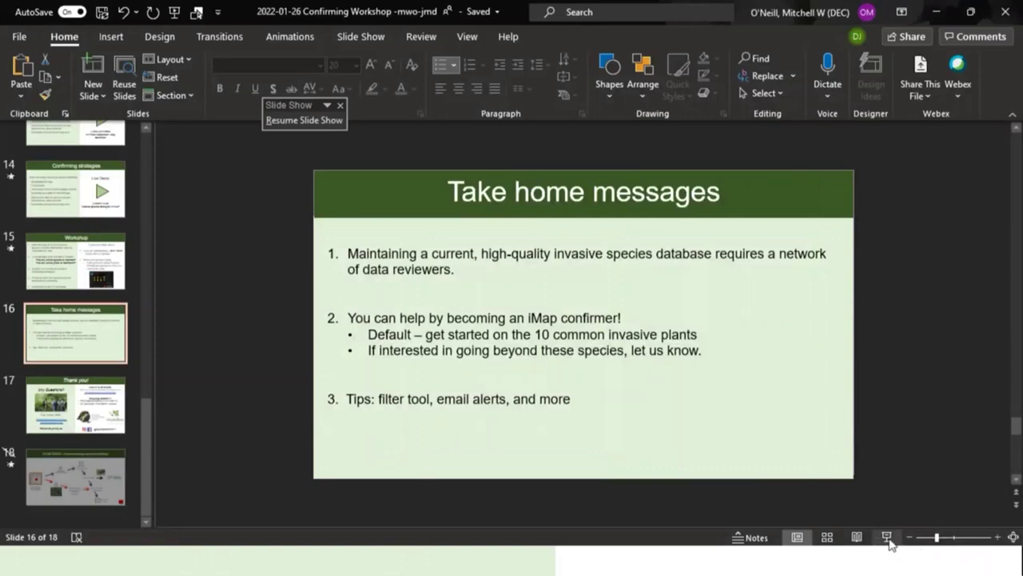
click(887, 538)
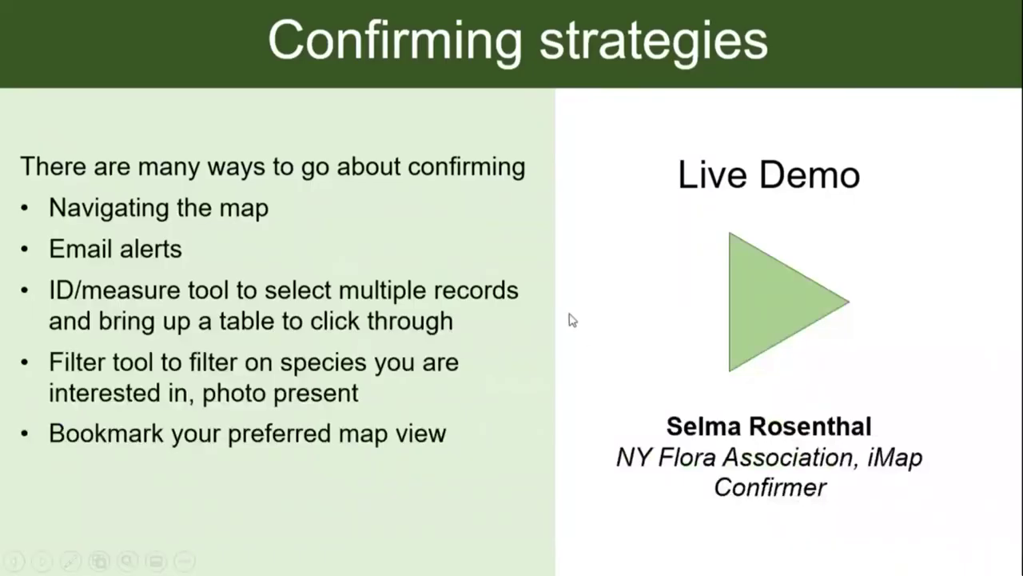